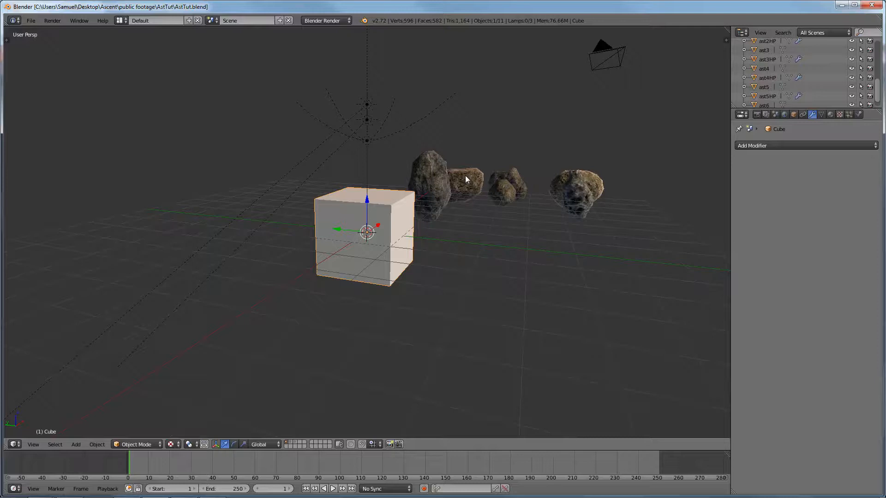
# Examine the finished asteroid models beside the cube, framing the tall grey one.
pyautogui.moveTo(492, 199); pyautogui.dragTo(451, 197, button='middle')
pyautogui.scroll(-4, 502, 226)
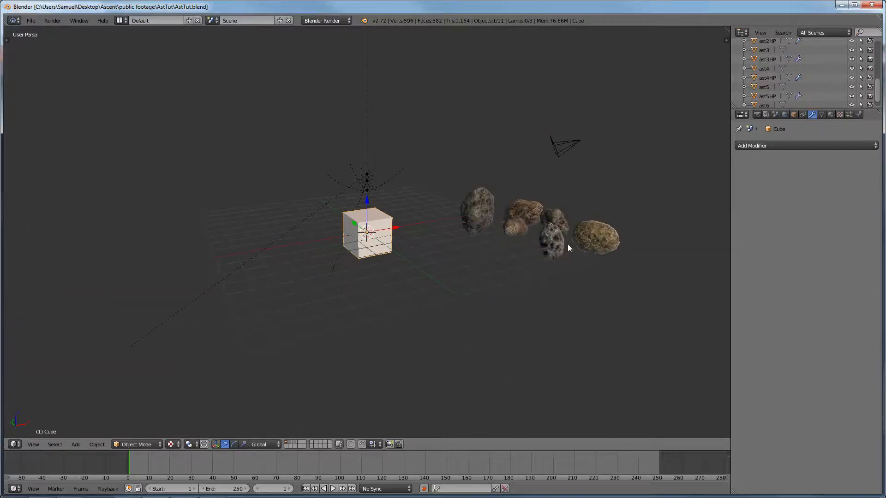
pyautogui.rightClick(474, 213)
pyautogui.press('KP_Decimal')
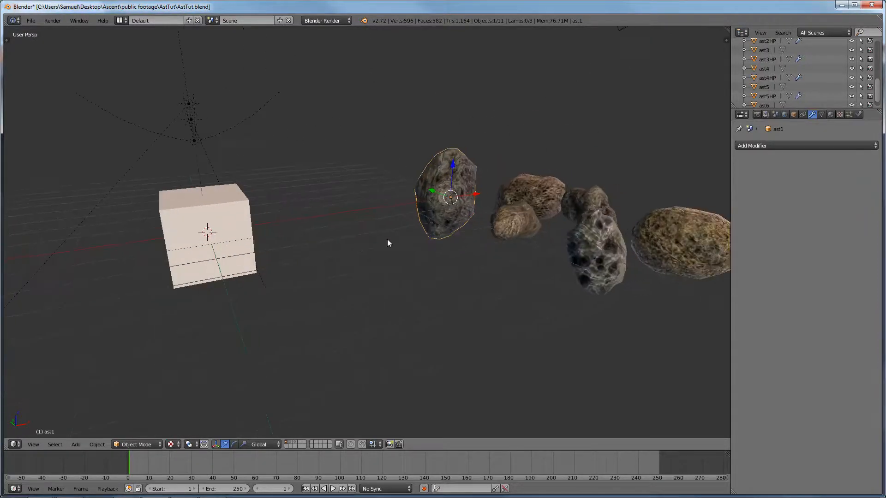
pyautogui.scroll(-3, 370, 241)
pyautogui.scroll(5, 370, 240)
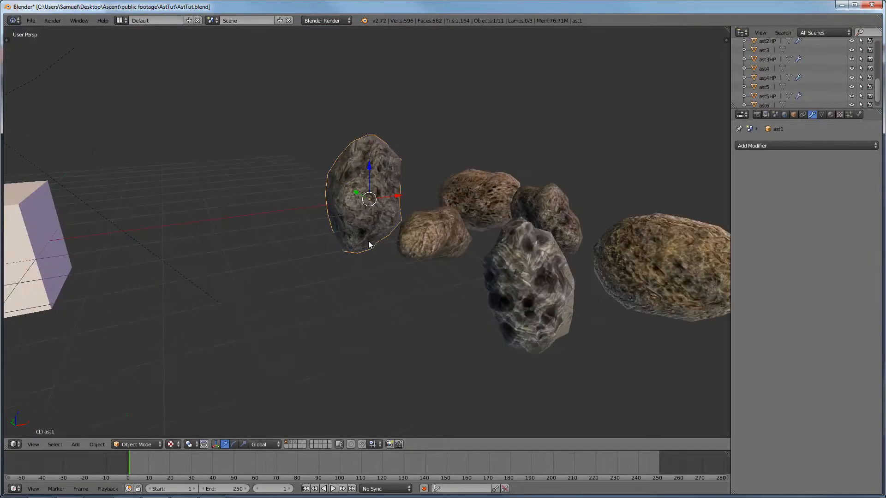
pyautogui.scroll(-1, 369, 244)
pyautogui.moveTo(474, 285); pyautogui.dragTo(375, 267, button='middle')
pyautogui.scroll(1, 378, 265)
# Examine the mesh topology of asteroids ast1 and ast4 in Edit Mode, returning to Object Mode.
pyautogui.press('Tab')
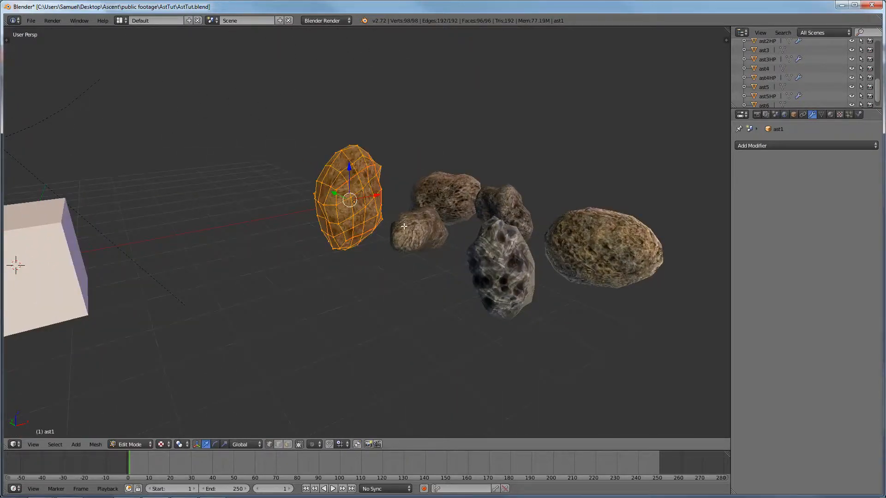
pyautogui.press('Tab')
pyautogui.rightClick(415, 238)
pyautogui.press('Tab')
pyautogui.press('Tab')
pyautogui.scroll(-2, 401, 252)
pyautogui.scroll(-3, 392, 252)
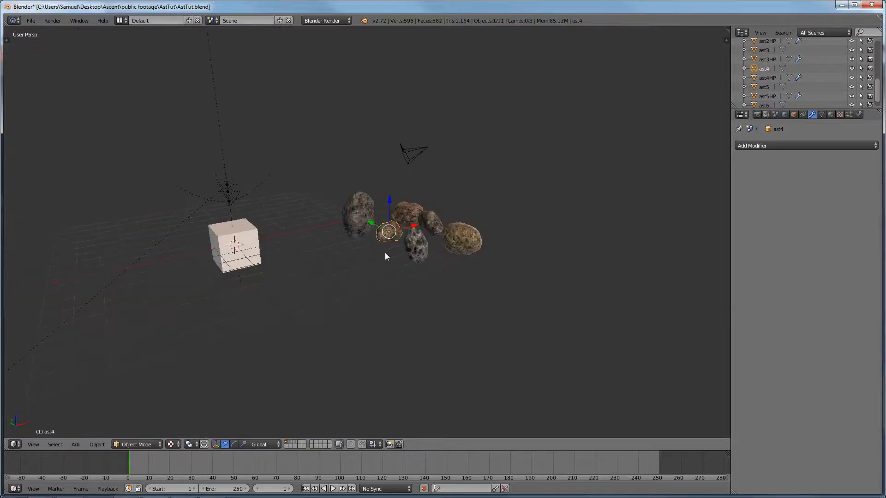
# Inspect the surface detail and silhouette of asteroid ast1 from several angles, up close and from a distance.
pyautogui.press('a')
pyautogui.press('a')
pyautogui.press('a')
pyautogui.moveTo(381, 261); pyautogui.dragTo(389, 237, button='middle')
pyautogui.scroll(5, 375, 252)
pyautogui.rightClick(130, 262)
pyautogui.press('KP_Decimal')
pyautogui.scroll(6, 416, 249)
pyautogui.scroll(-10, 282, 191)
pyautogui.press('a')
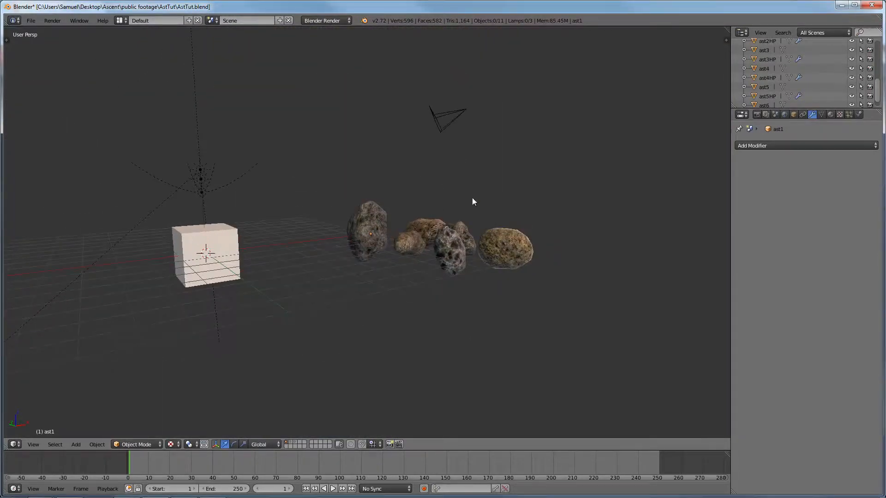
pyautogui.moveTo(468, 251); pyautogui.dragTo(431, 266, button='middle')
pyautogui.scroll(5, 431, 265)
pyautogui.rightClick(385, 243)
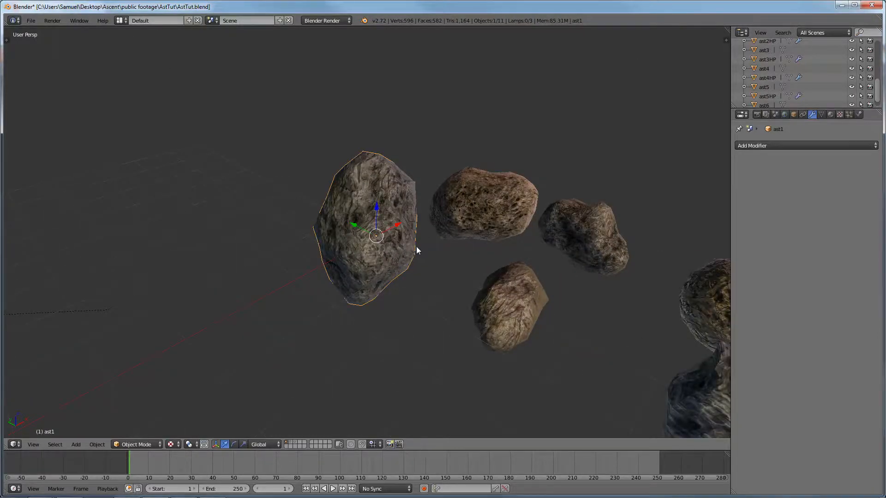
# Make an OpenGL render of the viewport showing the cube and asteroids, and close the render result.
pyautogui.scroll(-5, 415, 248)
pyautogui.moveTo(381, 261); pyautogui.dragTo(400, 271, button='middle')
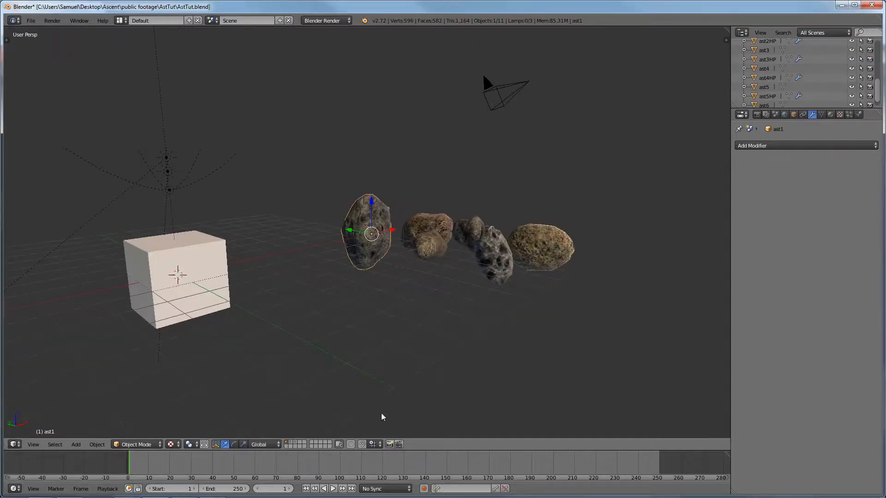
pyautogui.click(389, 444)
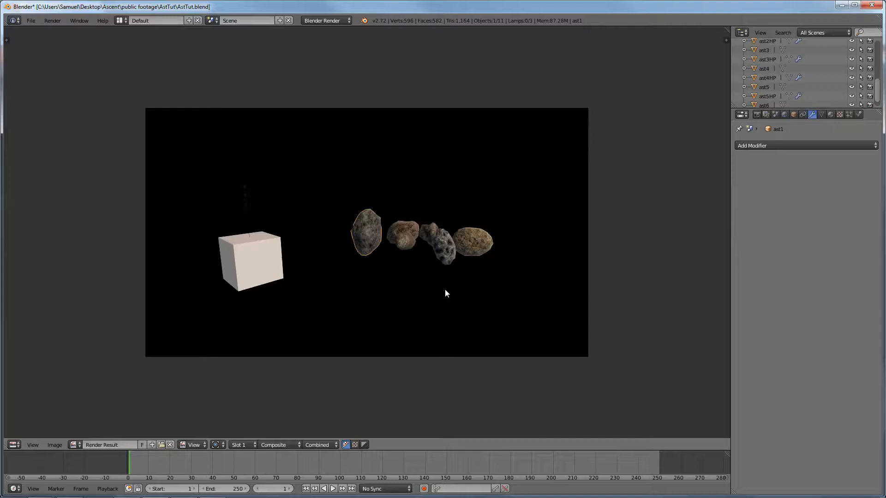
pyautogui.press('Escape')
# Centre the view on the cube and check the viewport's shading mode.
pyautogui.scroll(-4, 433, 268)
pyautogui.moveTo(433, 268); pyautogui.dragTo(375, 228, button='middle')
pyautogui.rightClick(375, 227)
pyautogui.press('KP_Decimal')
pyautogui.scroll(-4, 399, 221)
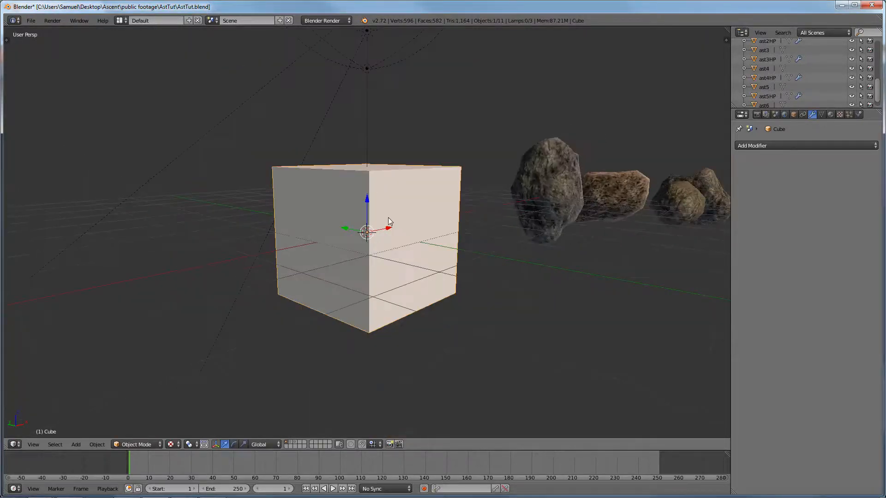
pyautogui.moveTo(389, 219); pyautogui.dragTo(362, 100, button='middle')
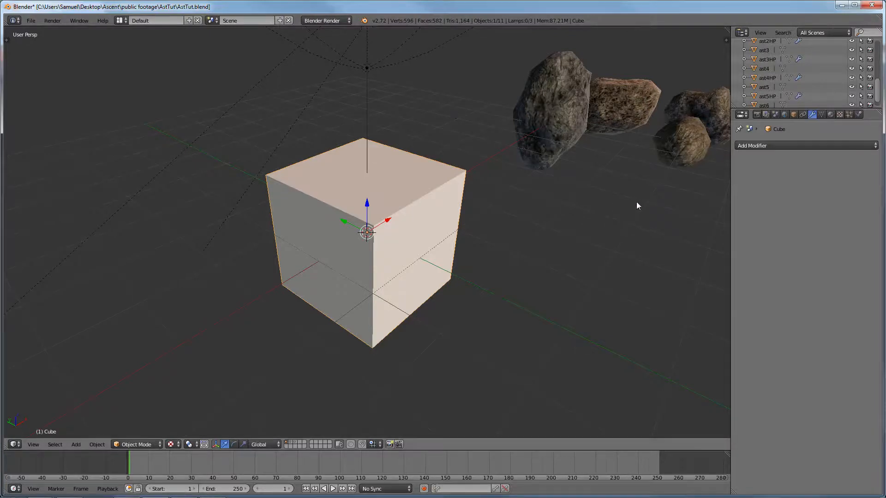
pyautogui.press('n')
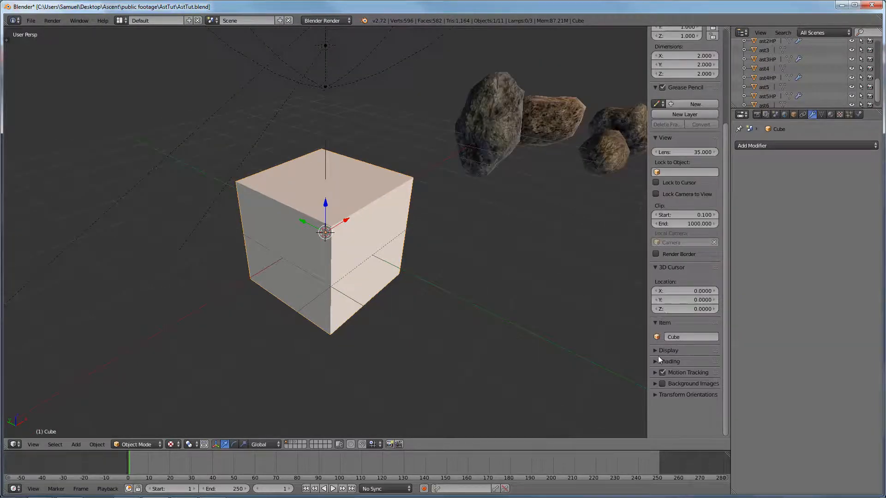
pyautogui.click(668, 362)
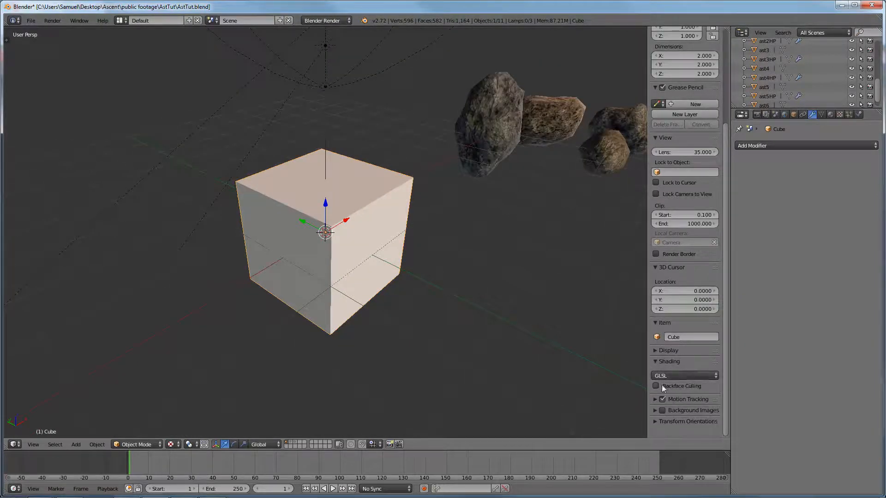
pyautogui.click(655, 361)
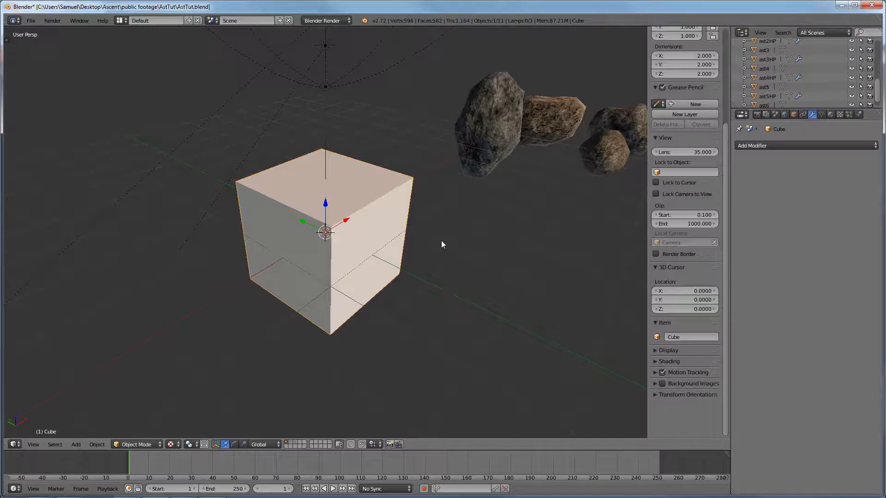
# Examine the lamp type, colour and energy settings of the three lamps above the cube.
pyautogui.scroll(-2, 404, 211)
pyautogui.rightClick(375, 131)
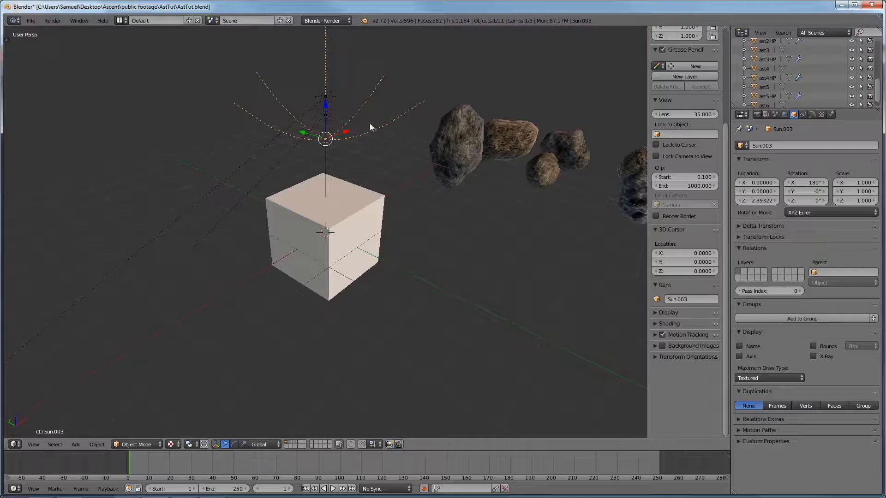
pyautogui.rightClick(312, 109)
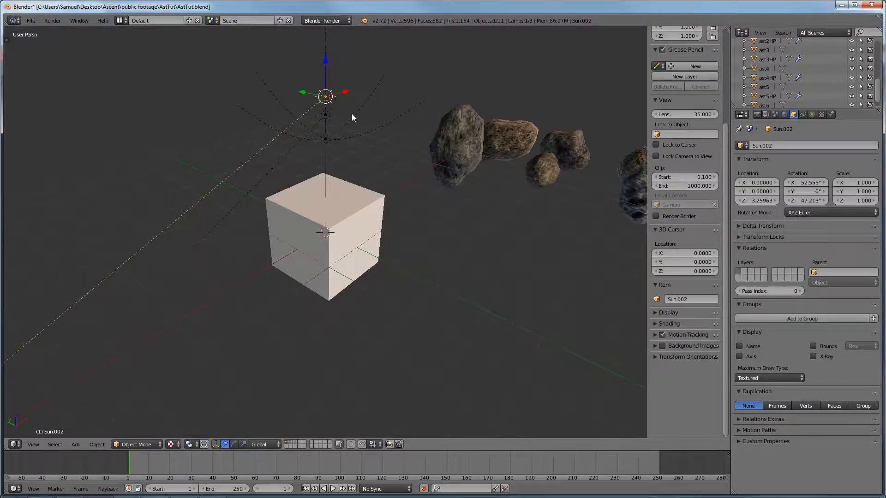
pyautogui.click(812, 115)
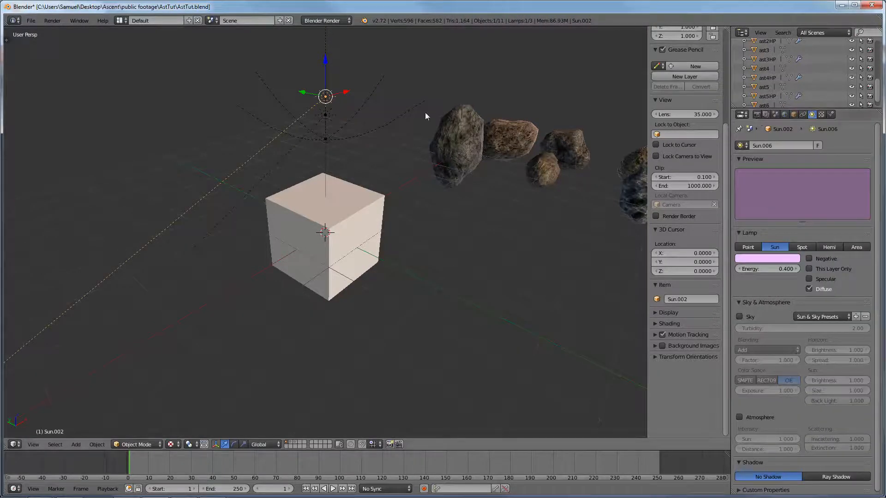
pyautogui.rightClick(322, 129)
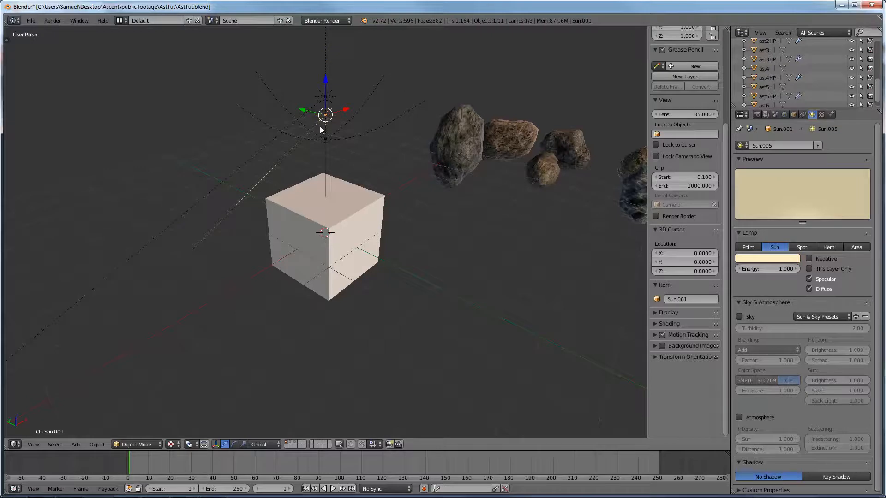
pyautogui.rightClick(343, 140)
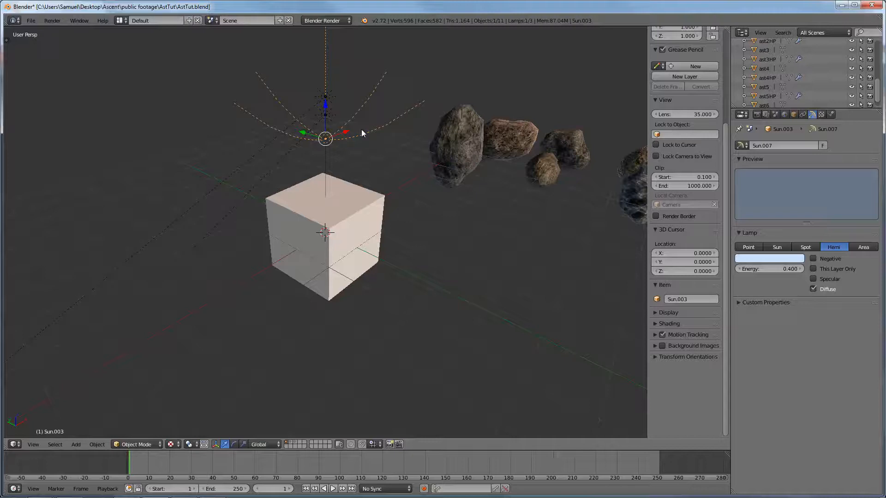
# Add a Subdivision Surface modifier to the cube.
pyautogui.moveTo(361, 132); pyautogui.dragTo(524, 229, button='middle')
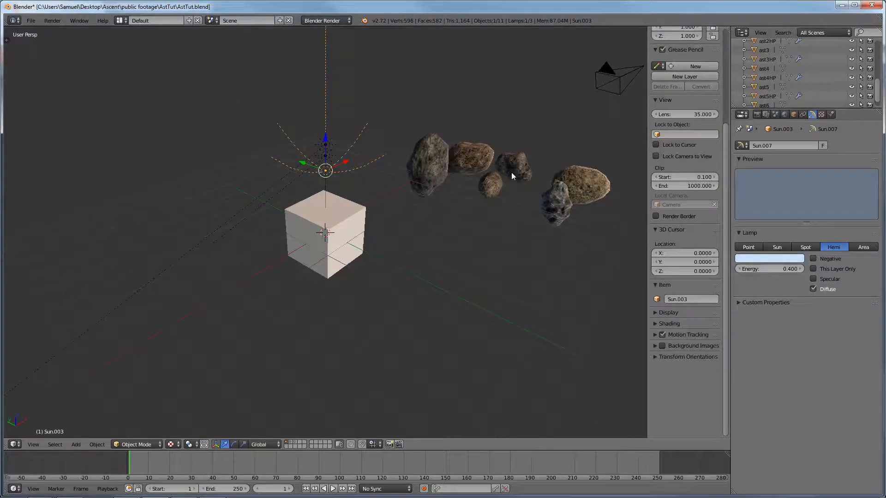
pyautogui.moveTo(511, 185); pyautogui.dragTo(472, 190, button='middle')
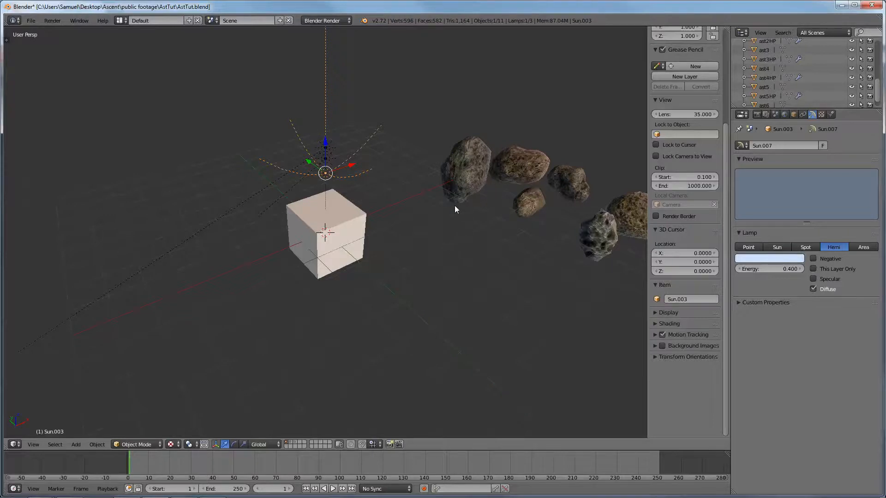
pyautogui.scroll(4, 455, 206)
pyautogui.rightClick(336, 255)
pyautogui.moveTo(337, 256); pyautogui.dragTo(551, 164, button='middle')
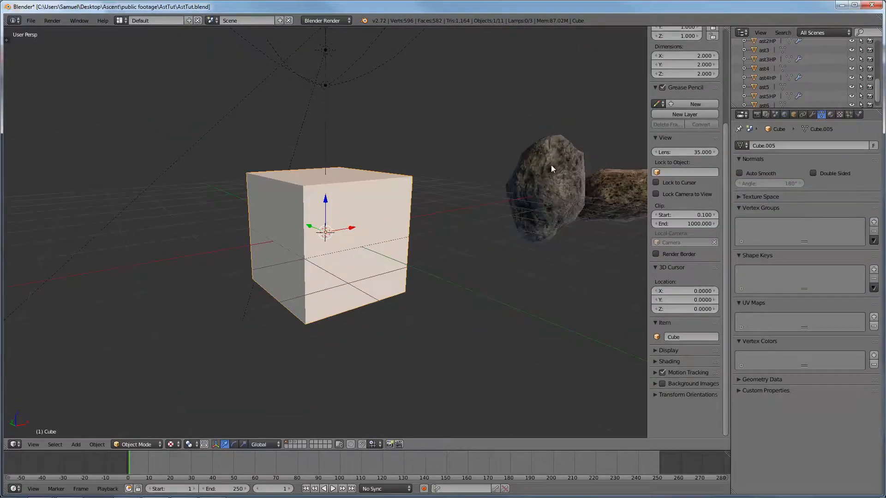
pyautogui.click(812, 114)
pyautogui.click(776, 143)
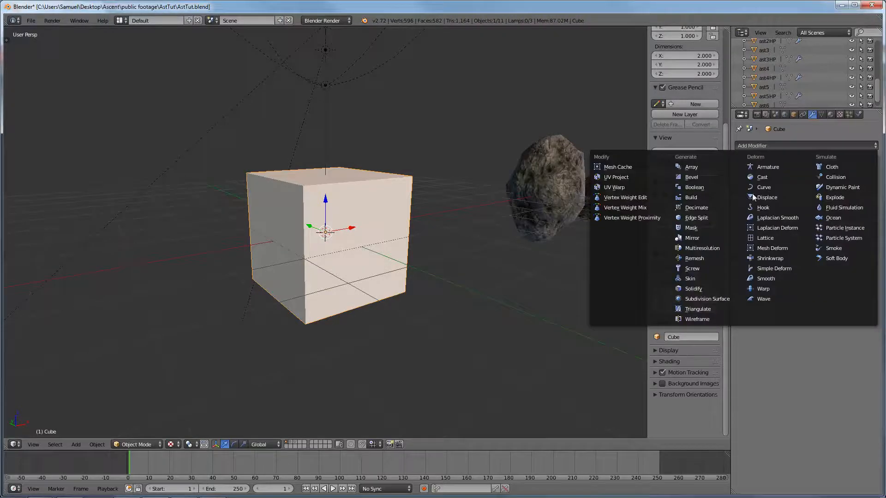
pyautogui.click(723, 300)
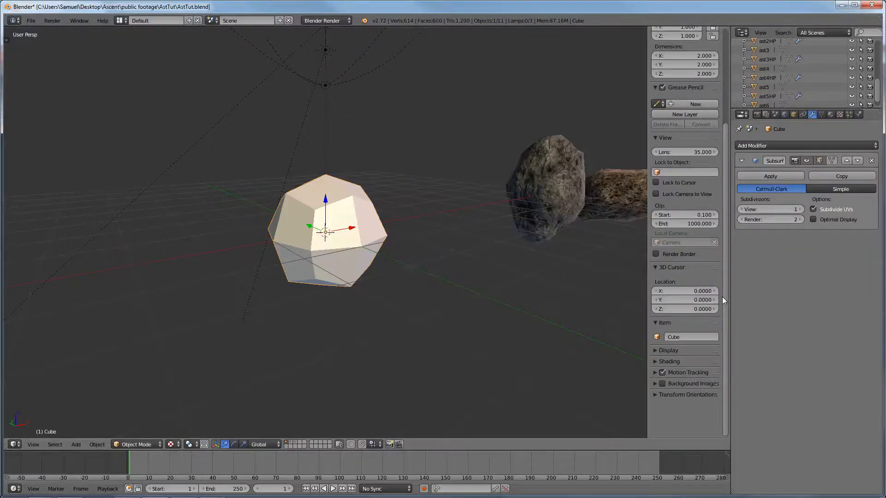
# Apply smooth shading to the subdivided cube.
pyautogui.press('t')
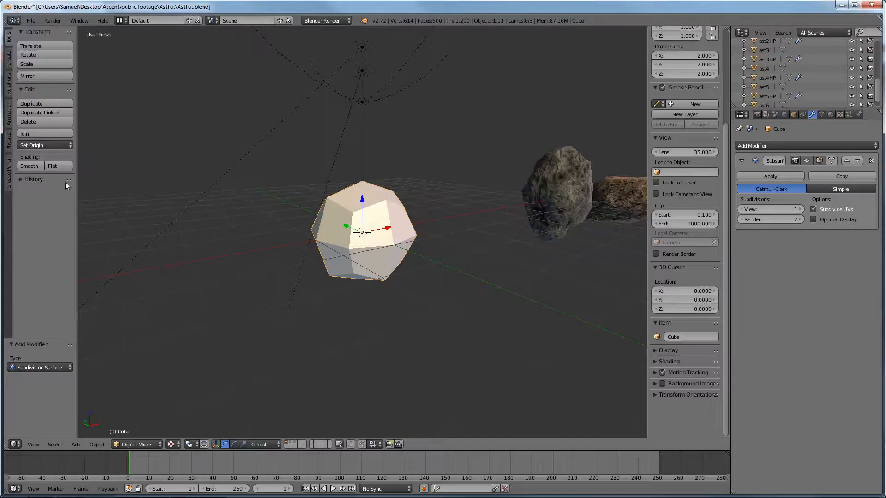
pyautogui.click(36, 165)
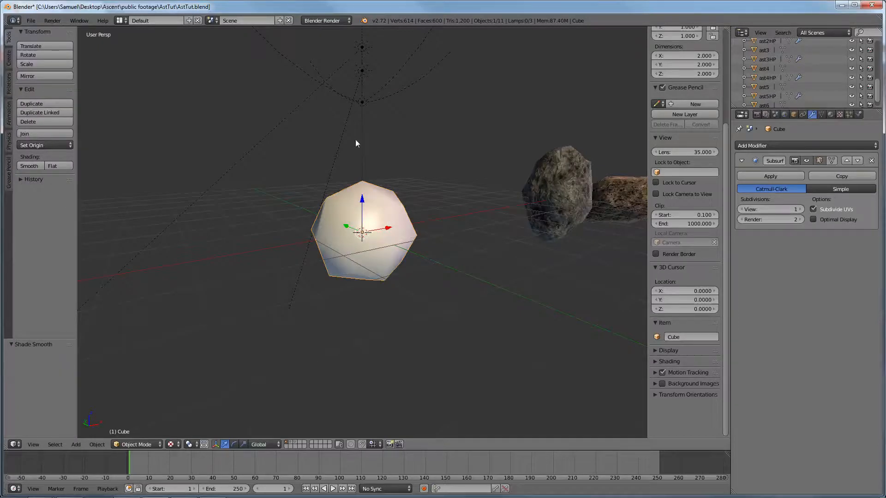
pyautogui.press('t')
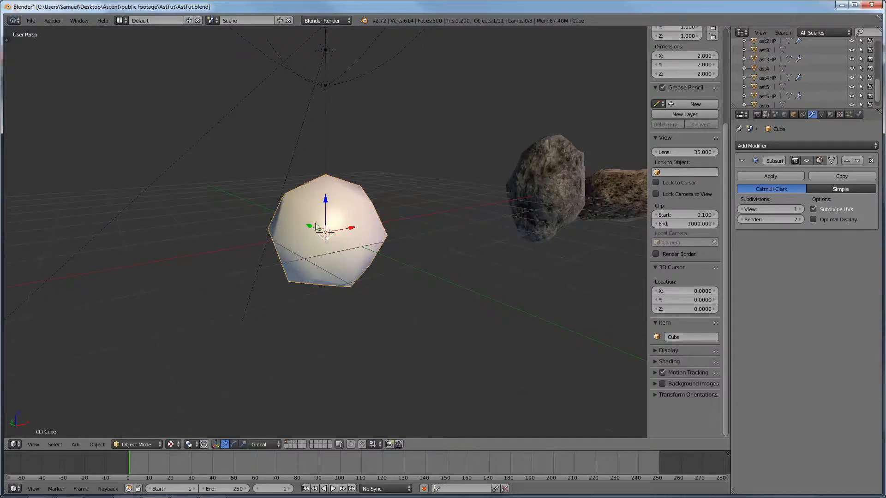
# Set the Subdivision Surface modifier's View and Render subdivisions to 6.
pyautogui.scroll(5, 304, 224)
pyautogui.moveTo(303, 225)
pyautogui.mouseDown(button='middle')
pyautogui.moveTo(405, 247)
pyautogui.moveTo(291, 220)
pyautogui.moveTo(303, 225)
pyautogui.mouseUp(button='middle')
pyautogui.moveTo(769, 210); pyautogui.dragTo(805, 212)
pyautogui.click(800, 220)
pyautogui.click(800, 219)
pyautogui.click(800, 220)
pyautogui.click(801, 220)
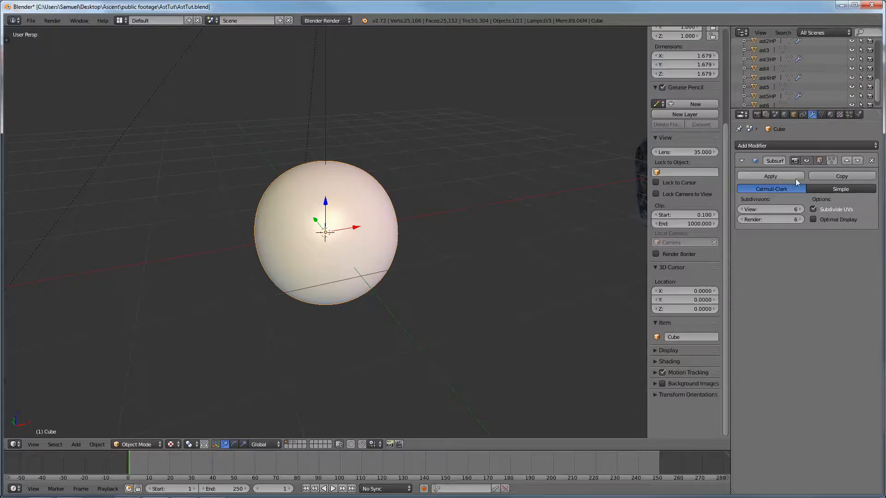
# Add a Displace modifier to the subdivided cube and create a new texture for it.
pyautogui.moveTo(275, 215); pyautogui.dragTo(278, 251, button='middle')
pyautogui.scroll(4, 278, 251)
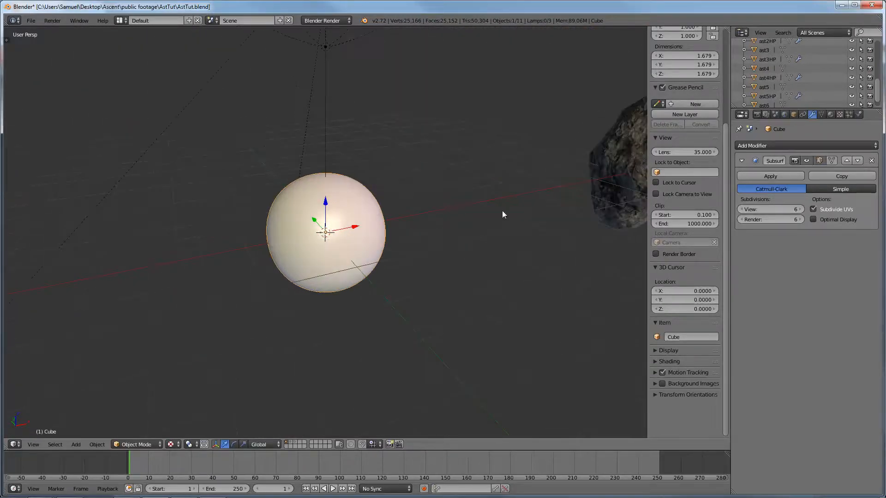
pyautogui.click(766, 145)
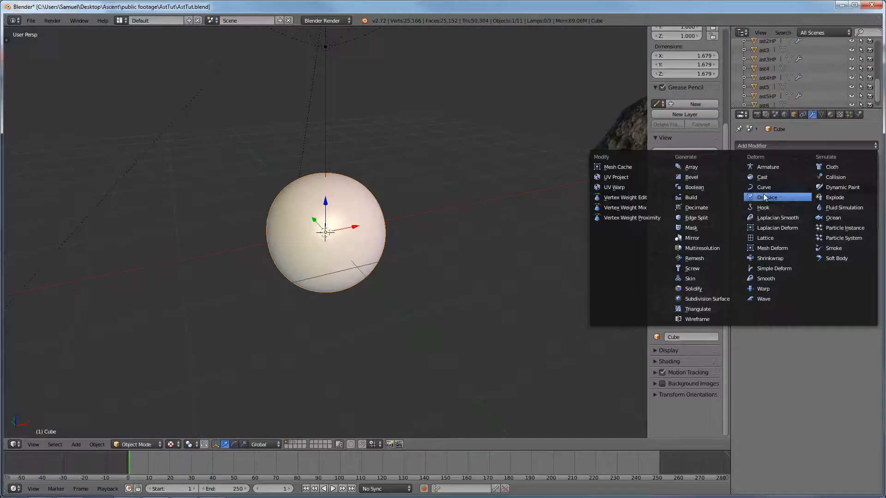
pyautogui.click(769, 199)
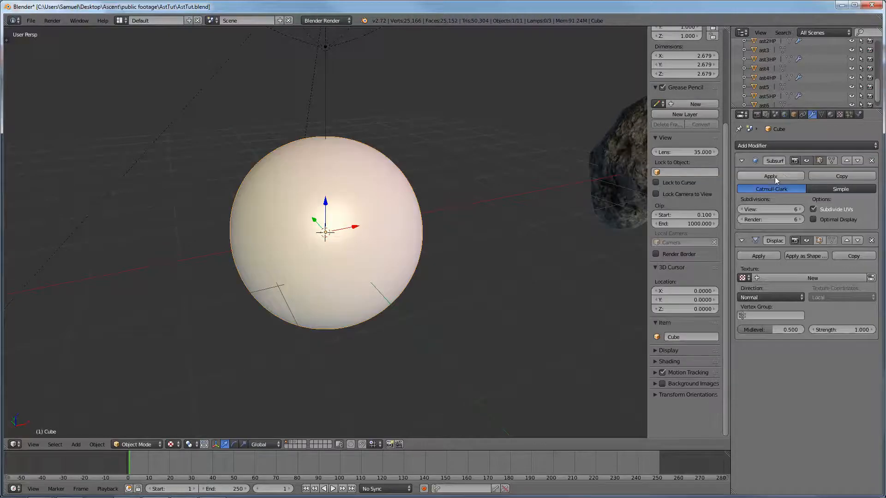
pyautogui.click(784, 278)
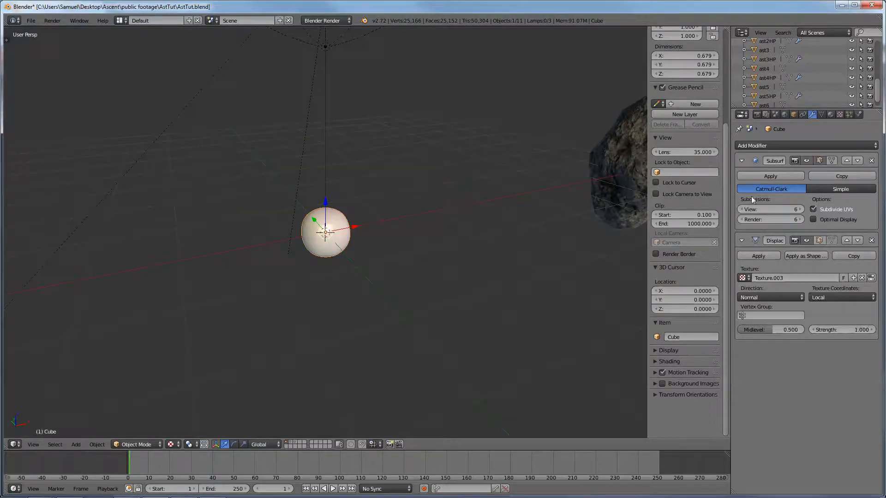
# Set the type of the cube's displacement texture to Clouds.
pyautogui.click(840, 114)
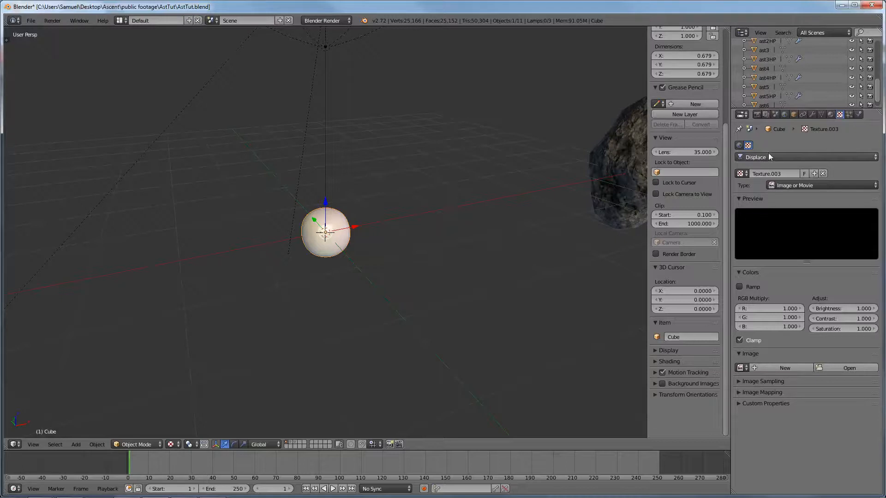
pyautogui.click(812, 115)
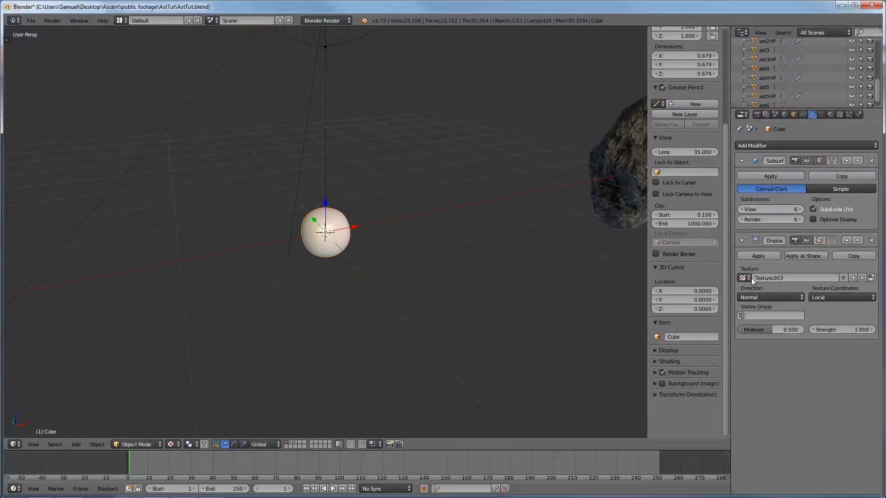
pyautogui.click(839, 115)
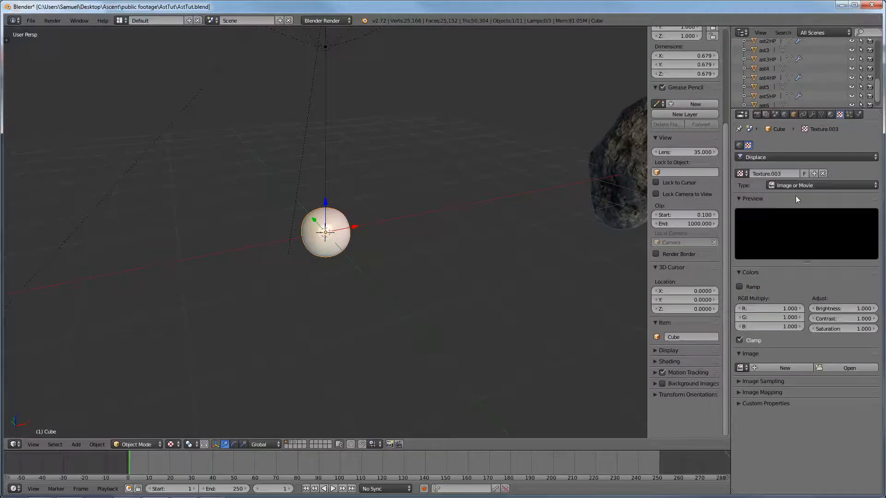
pyautogui.click(801, 186)
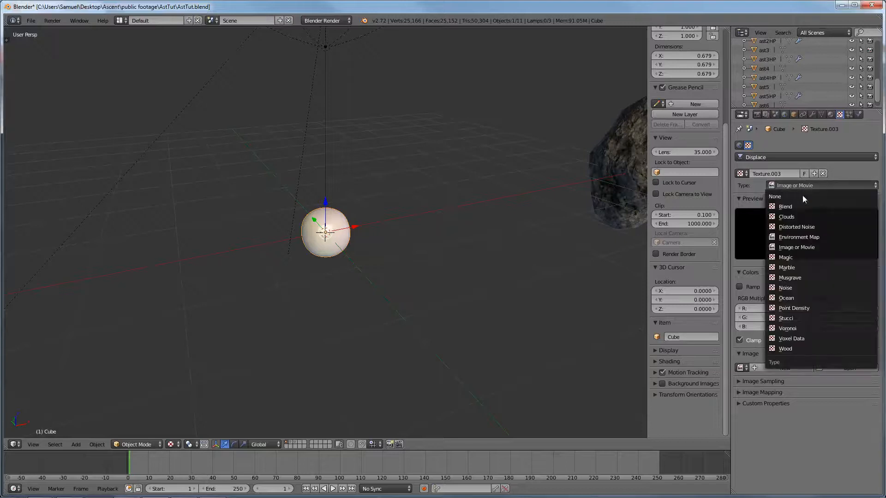
pyautogui.click(801, 216)
pyautogui.moveTo(339, 295); pyautogui.dragTo(384, 314, button='middle')
pyautogui.scroll(-5, 384, 314)
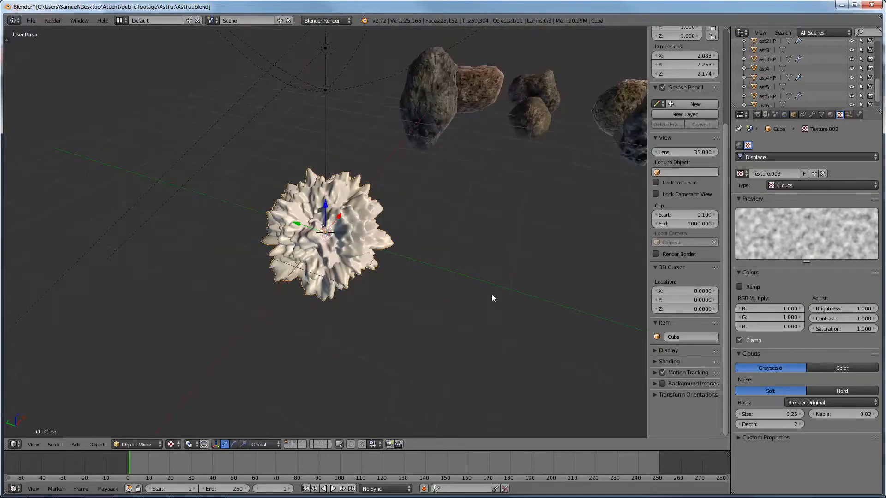
# Try the Voronoi type for the cube's displacement texture.
pyautogui.click(769, 186)
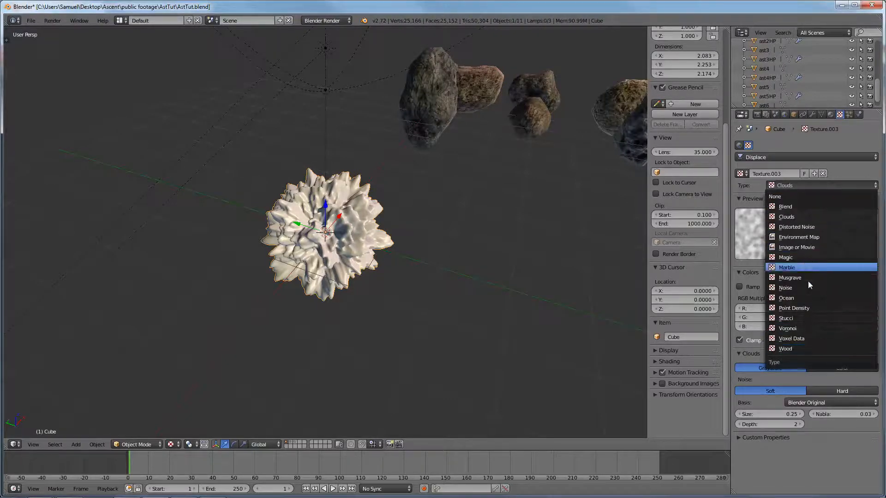
pyautogui.click(795, 329)
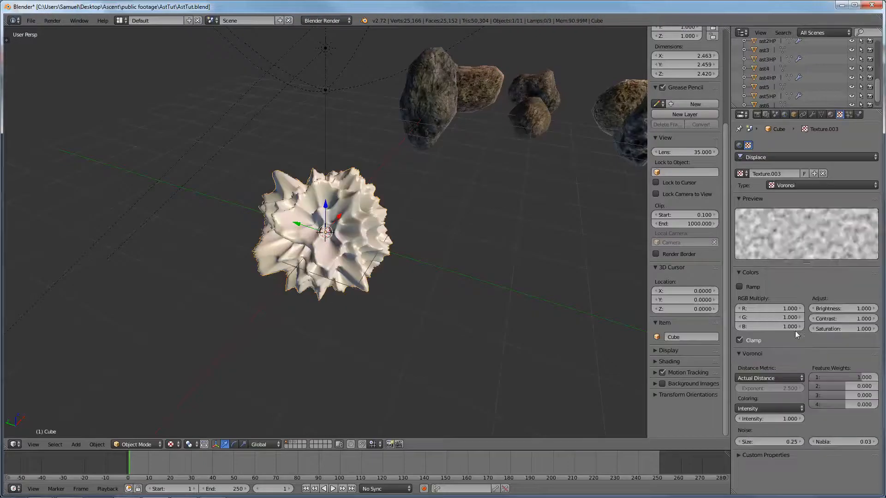
pyautogui.scroll(-4, 445, 223)
# Examine the surfaces of the finished asteroids in the scene, including ast6.
pyautogui.rightClick(549, 173)
pyautogui.rightClick(550, 176)
pyautogui.press('KP_Decimal')
pyautogui.moveTo(556, 188); pyautogui.dragTo(433, 237, button='middle')
pyautogui.scroll(-4, 447, 207)
pyautogui.rightClick(370, 226)
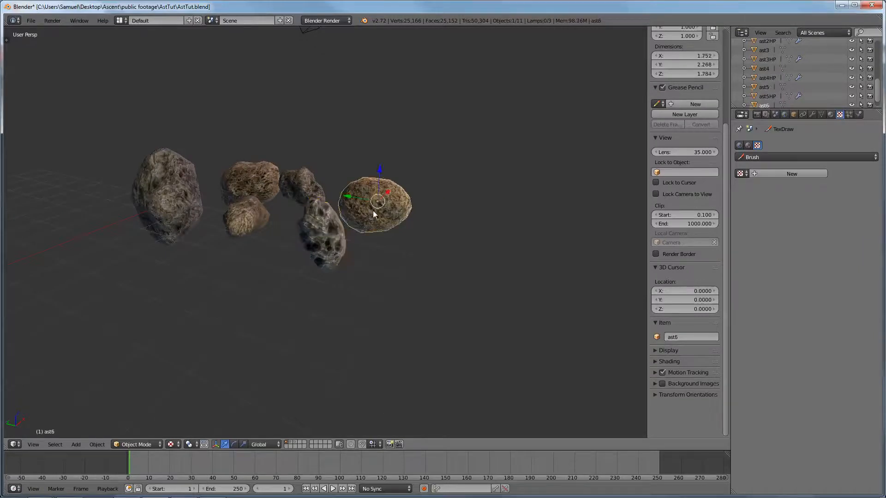
pyautogui.moveTo(370, 226); pyautogui.dragTo(271, 237, button='middle')
pyautogui.scroll(-3, 275, 226)
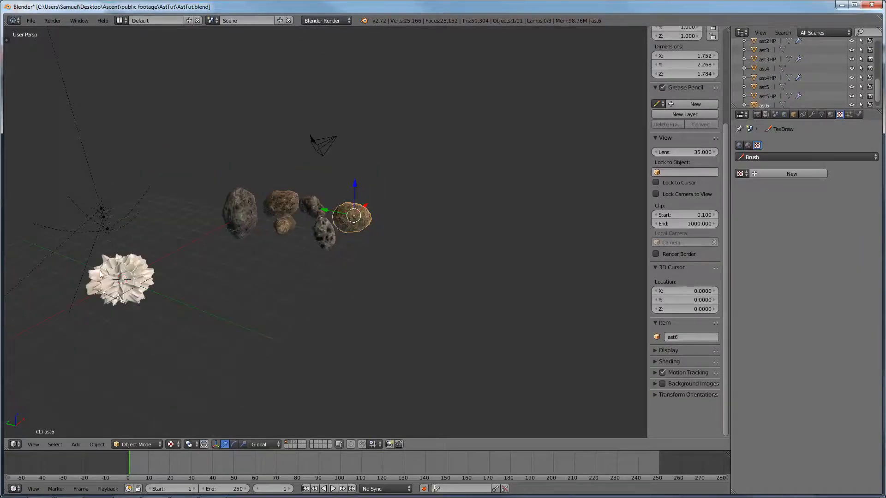
# Reselect the cube and set its displacement texture back to Clouds with a size of 0.75.
pyautogui.rightClick(122, 284)
pyautogui.press('KP_Decimal')
pyautogui.scroll(-3, 298, 318)
pyautogui.moveTo(298, 318); pyautogui.dragTo(639, 237, button='middle')
pyautogui.click(801, 184)
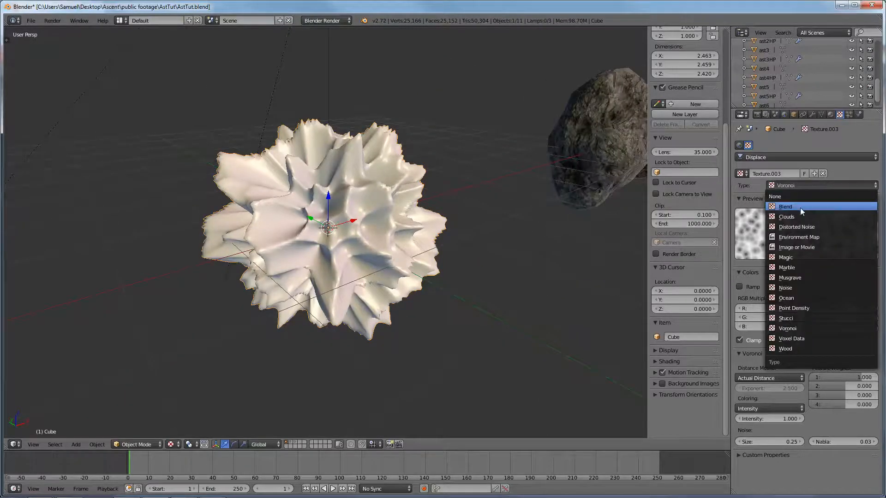
pyautogui.click(790, 217)
pyautogui.scroll(-4, 549, 317)
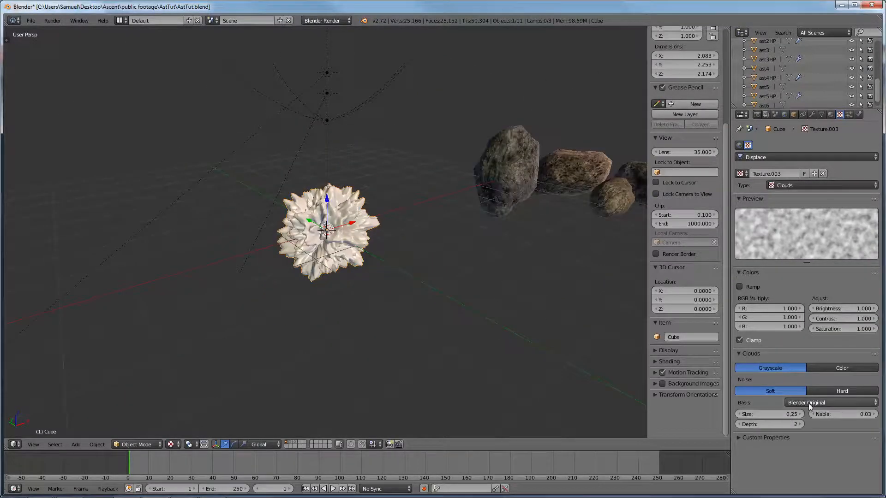
pyautogui.click(800, 414)
pyautogui.click(800, 414)
pyautogui.click(801, 415)
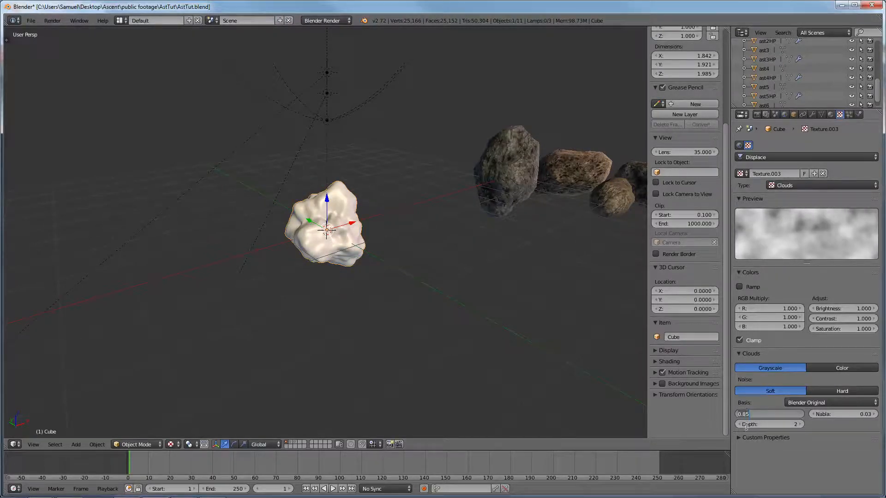
pyautogui.click(738, 414)
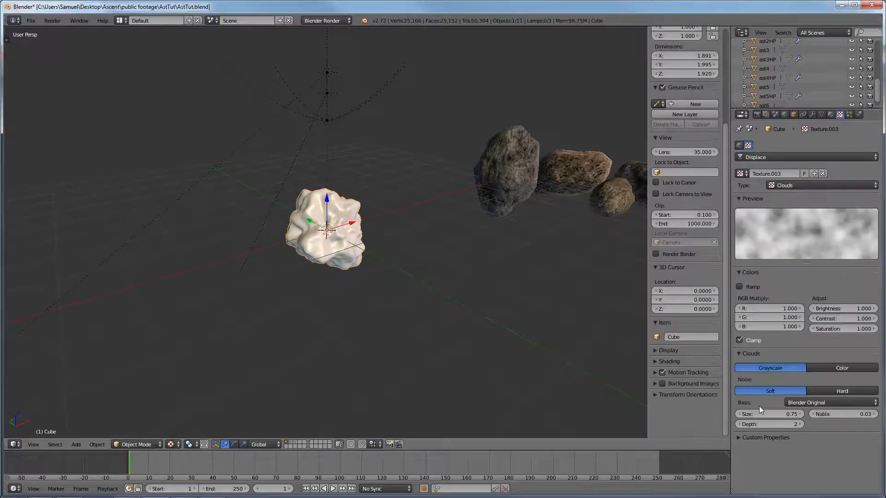
# Raise the Clouds texture's noise depth to 13.
pyautogui.click(800, 425)
pyautogui.click(800, 425)
pyautogui.click(800, 425)
pyautogui.click(800, 425)
pyautogui.click(800, 426)
pyautogui.click(801, 425)
pyautogui.click(800, 425)
pyautogui.click(800, 425)
pyautogui.click(801, 425)
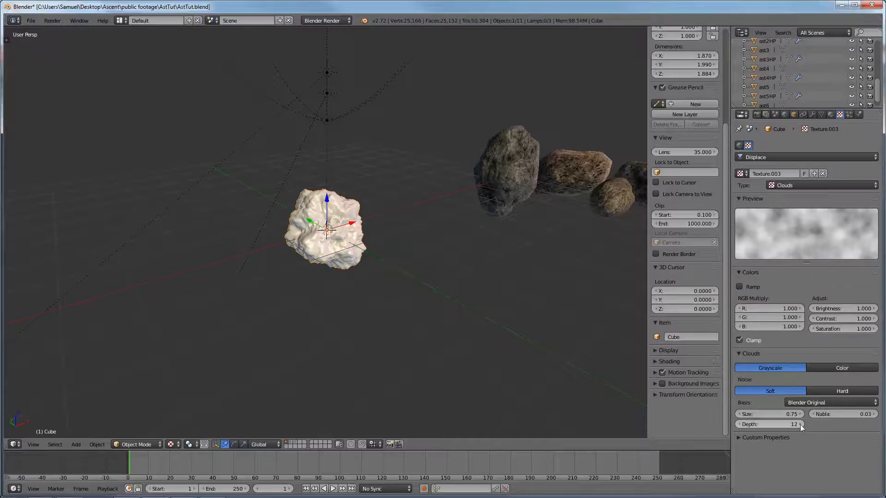
pyautogui.click(800, 425)
# Enter Edit Mode on the cube and enable the Displace modifier's display in Edit Mode.
pyautogui.scroll(3, 429, 260)
pyautogui.moveTo(430, 264); pyautogui.dragTo(461, 229, button='middle')
pyautogui.scroll(-3, 443, 243)
pyautogui.scroll(-6, 471, 221)
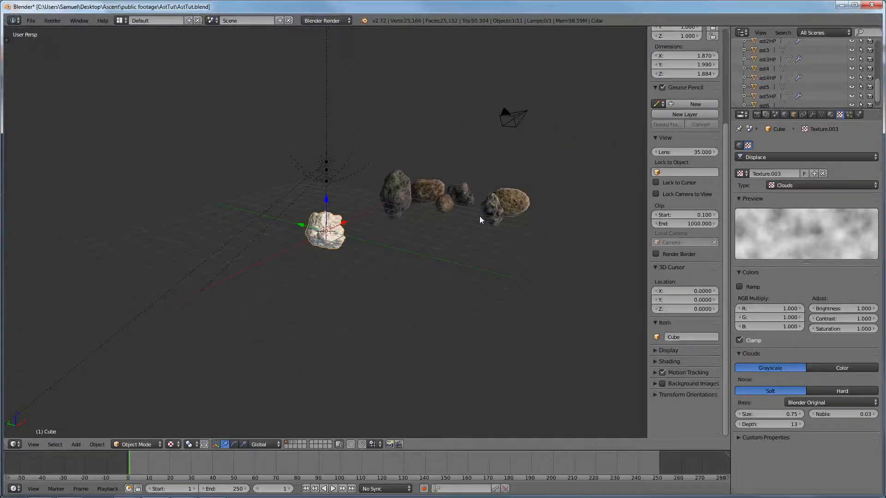
pyautogui.scroll(10, 389, 233)
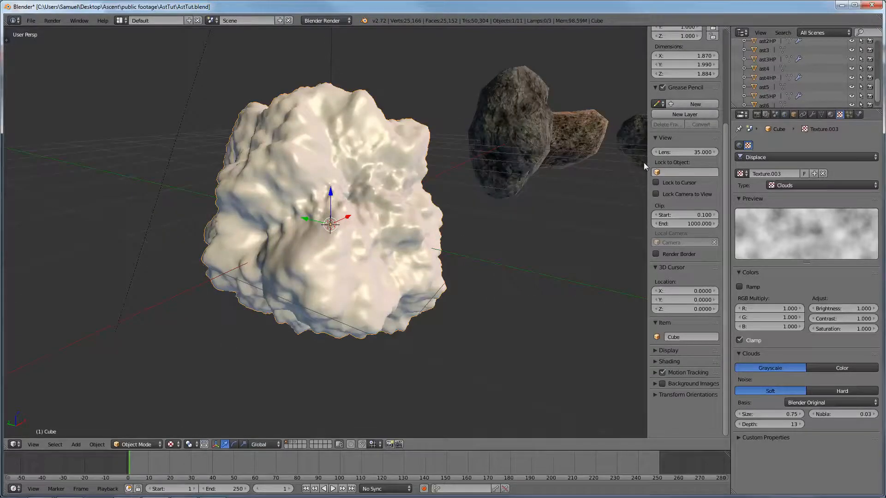
pyautogui.scroll(-2, 505, 215)
pyautogui.click(813, 114)
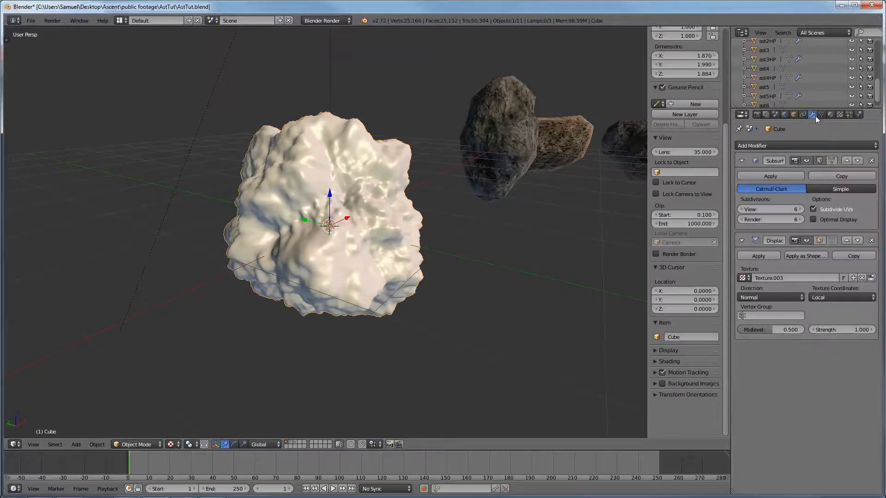
pyautogui.press('Tab')
pyautogui.moveTo(415, 277); pyautogui.dragTo(321, 230, button='middle')
pyautogui.moveTo(285, 285); pyautogui.dragTo(354, 290, button='middle')
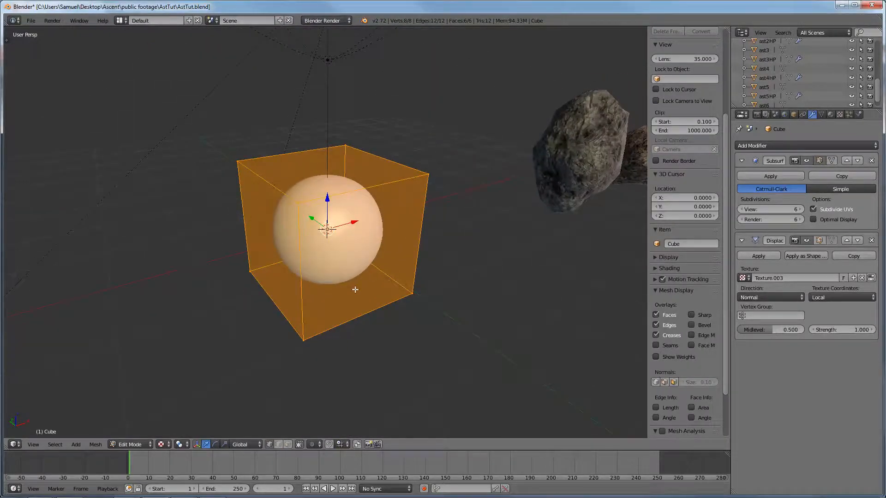
pyautogui.click(818, 241)
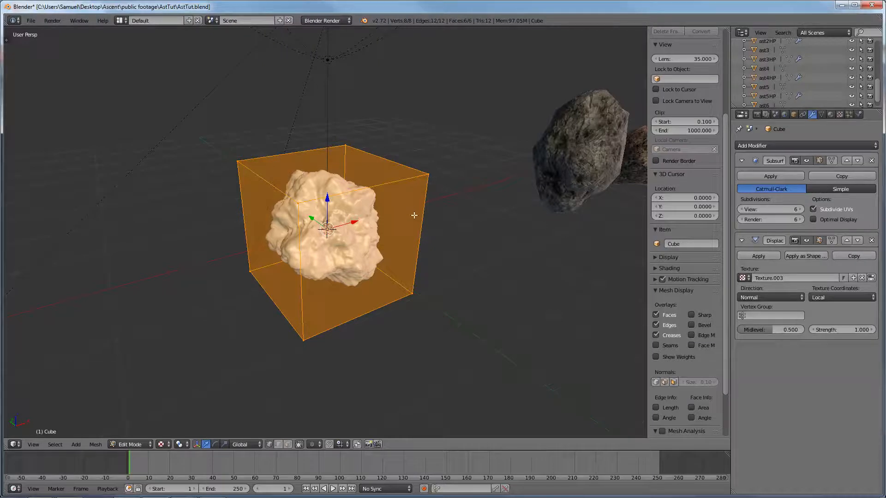
# Try turning off the Subdivision Surface modifier's Edit Mode display, then restore it.
pyautogui.click(819, 160)
pyautogui.doubleClick(819, 161)
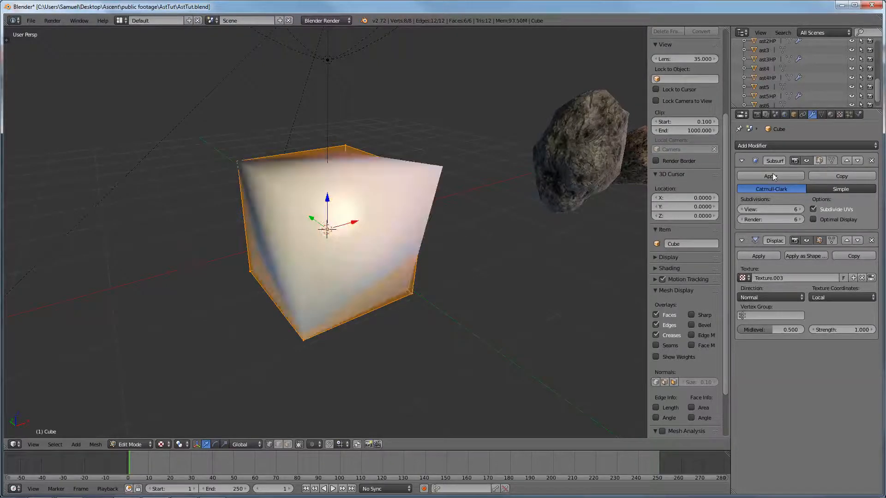
pyautogui.click(818, 160)
# Select two adjacent upper corner vertices of the cube cage and scale up the edge between them.
pyautogui.moveTo(325, 231)
pyautogui.mouseDown(button='middle')
pyautogui.moveTo(379, 270)
pyautogui.moveTo(290, 133)
pyautogui.moveTo(341, 201)
pyautogui.moveTo(328, 163)
pyautogui.moveTo(342, 232)
pyautogui.mouseUp(button='middle')
pyautogui.rightClick(353, 217)
pyautogui.keyDown('shift'); pyautogui.rightClick(426, 169); pyautogui.keyUp('shift')
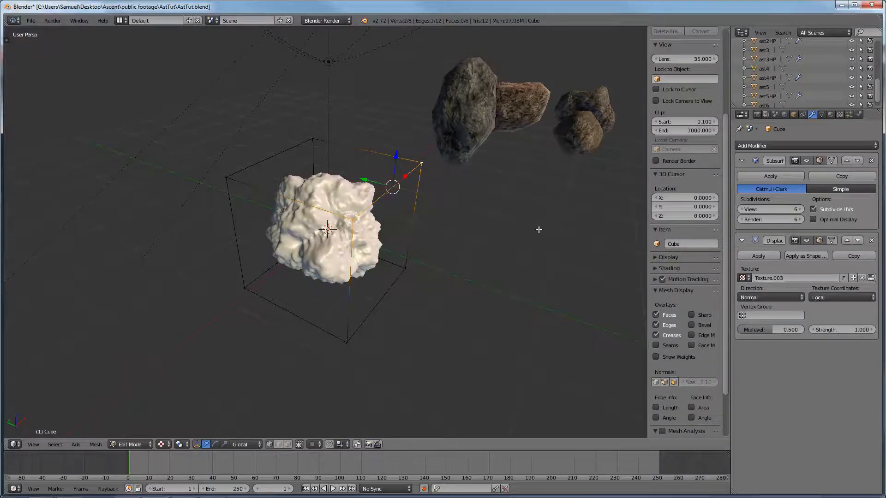
pyautogui.press('s')
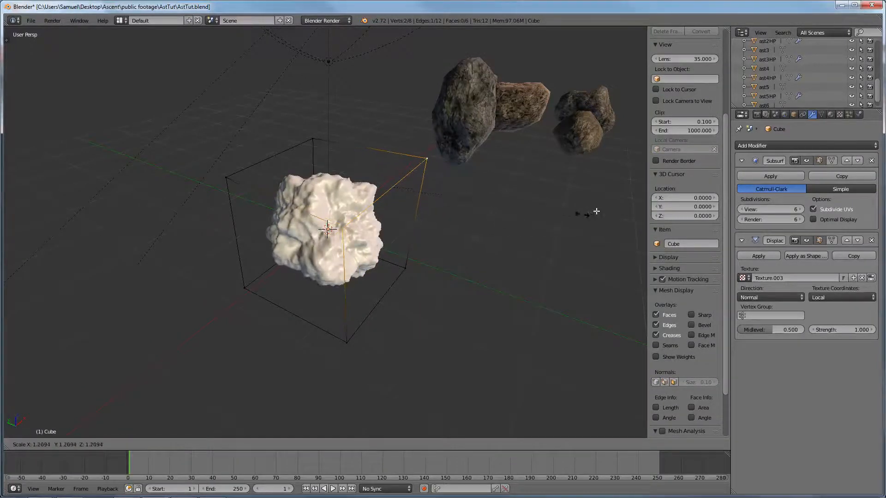
pyautogui.click(601, 206)
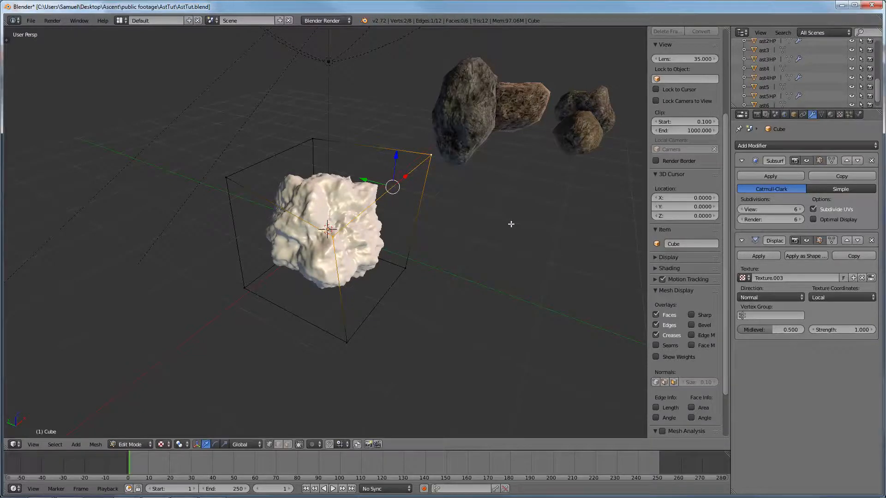
pyautogui.press('g')
pyautogui.rightClick(510, 220)
# Select the two vertices of a vertical edge on another side of the cage and rescale that edge.
pyautogui.moveTo(507, 188); pyautogui.dragTo(367, 294, button='middle')
pyautogui.rightClick(361, 308)
pyautogui.keyDown('shift'); pyautogui.rightClick(364, 193); pyautogui.keyUp('shift')
pyautogui.moveTo(382, 216); pyautogui.dragTo(487, 248, button='middle')
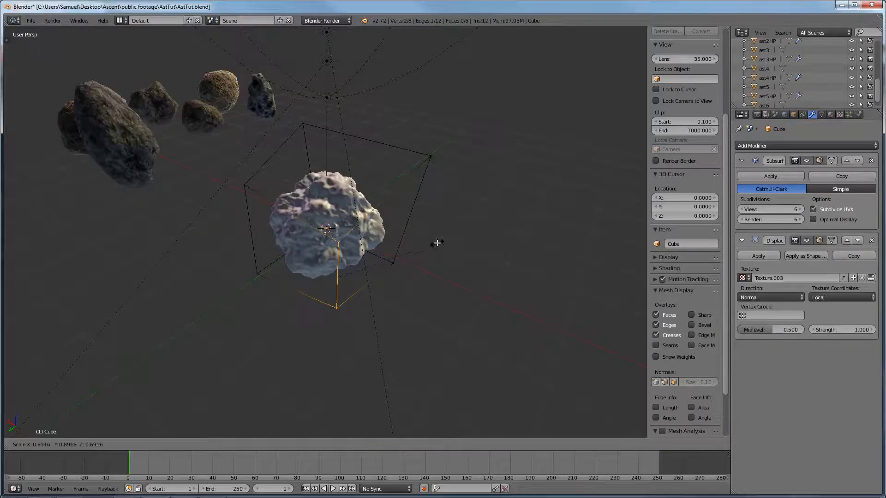
pyautogui.moveTo(419, 249); pyautogui.dragTo(266, 237, button='middle')
pyautogui.moveTo(271, 229); pyautogui.dragTo(269, 224)
# Move a lower edge of the cage downward along the Z axis and return to Object Mode.
pyautogui.moveTo(234, 237); pyautogui.dragTo(333, 249, button='middle')
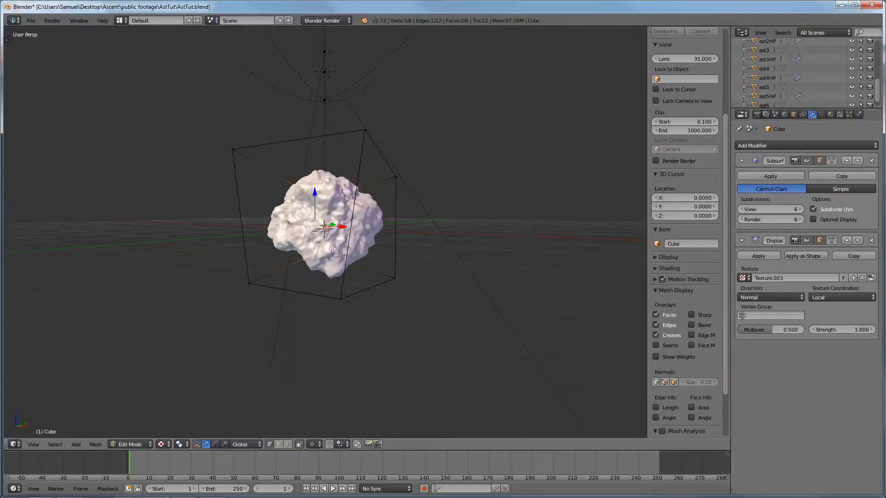
pyautogui.rightClick(398, 278)
pyautogui.keyDown('shift'); pyautogui.rightClick(341, 299); pyautogui.keyUp('shift')
pyautogui.press('g')
pyautogui.press('z')
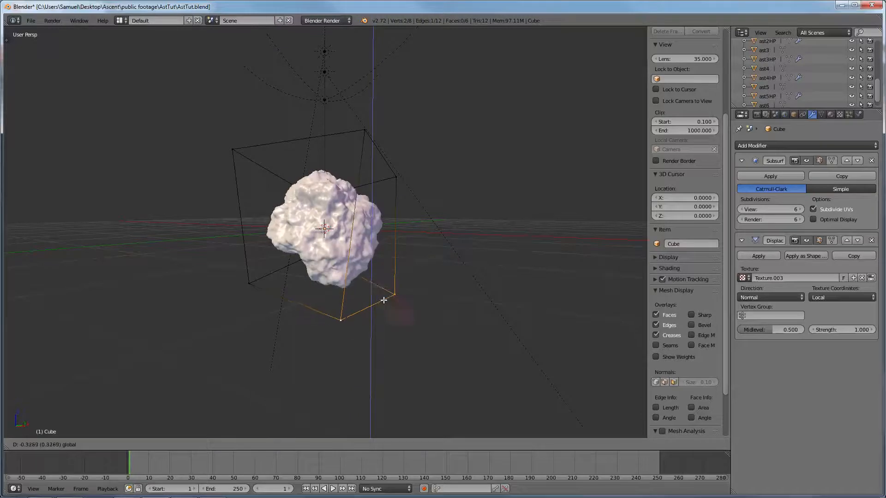
pyautogui.click(379, 281)
pyautogui.moveTo(379, 281)
pyautogui.mouseDown(button='middle')
pyautogui.moveTo(339, 273)
pyautogui.moveTo(421, 256)
pyautogui.moveTo(411, 263)
pyautogui.moveTo(475, 271)
pyautogui.moveTo(541, 263)
pyautogui.moveTo(330, 263)
pyautogui.moveTo(385, 257)
pyautogui.moveTo(397, 232)
pyautogui.moveTo(437, 241)
pyautogui.mouseUp(button='middle')
pyautogui.press('Tab')
# Rename the displaced cube object as ast7HP.
pyautogui.scroll(3, 382, 257)
pyautogui.scroll(-3, 377, 257)
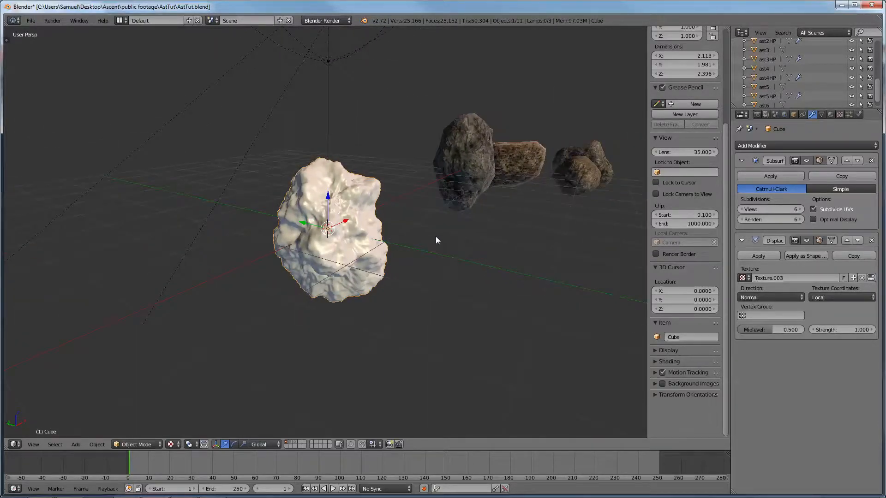
pyautogui.scroll(-6, 355, 140)
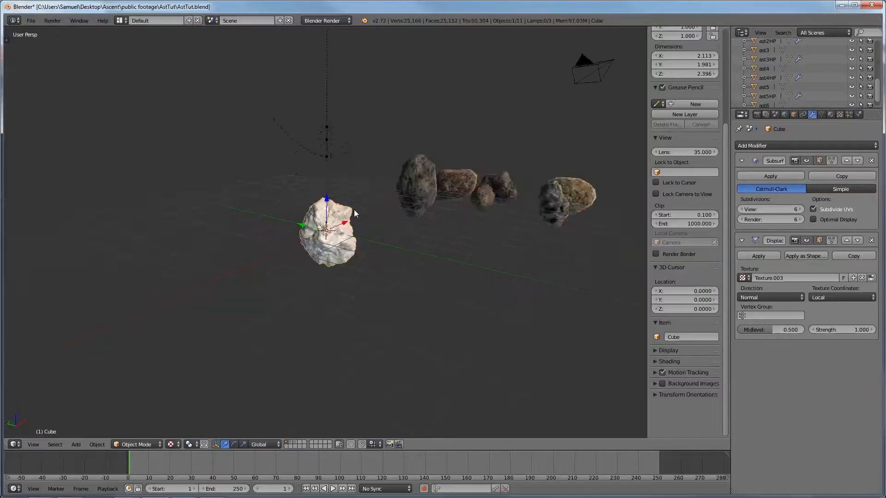
pyautogui.scroll(12, 357, 209)
pyautogui.scroll(-3, 365, 208)
pyautogui.scroll(-5, 386, 206)
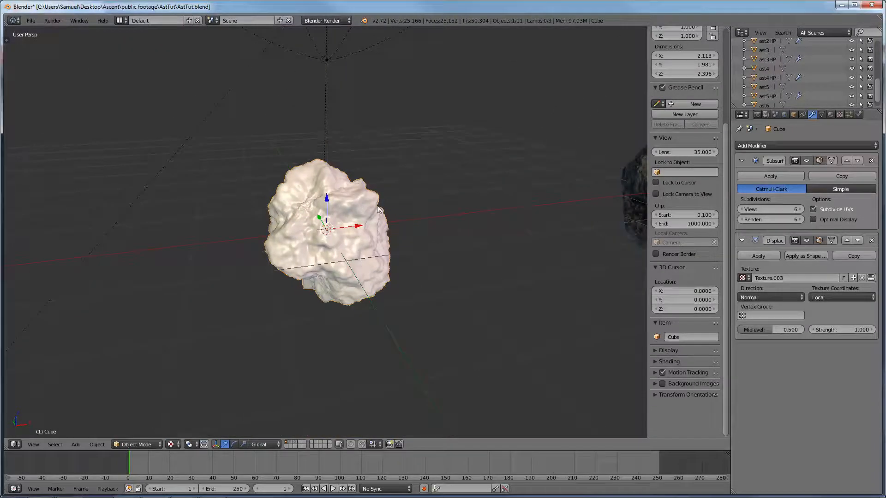
pyautogui.click(793, 114)
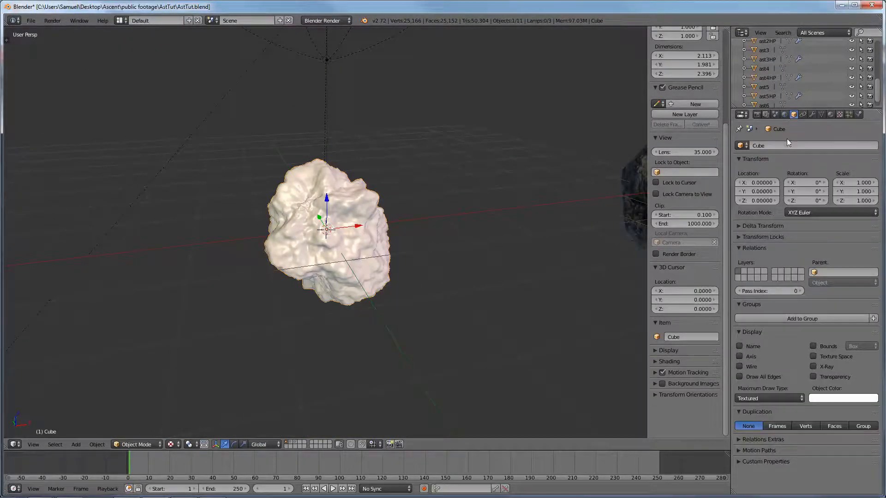
pyautogui.doubleClick(775, 146)
pyautogui.press('BackSpace')
pyautogui.write('ast7HP')
pyautogui.press('Return')
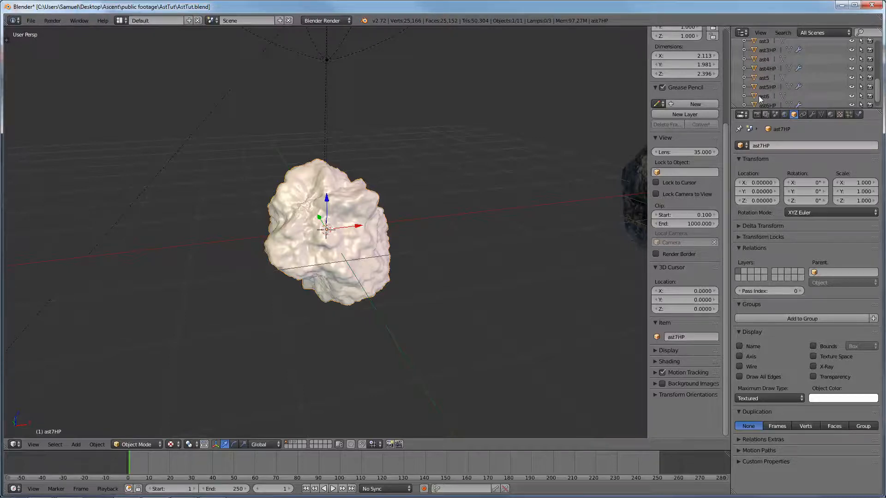
pyautogui.scroll(-1, 760, 99)
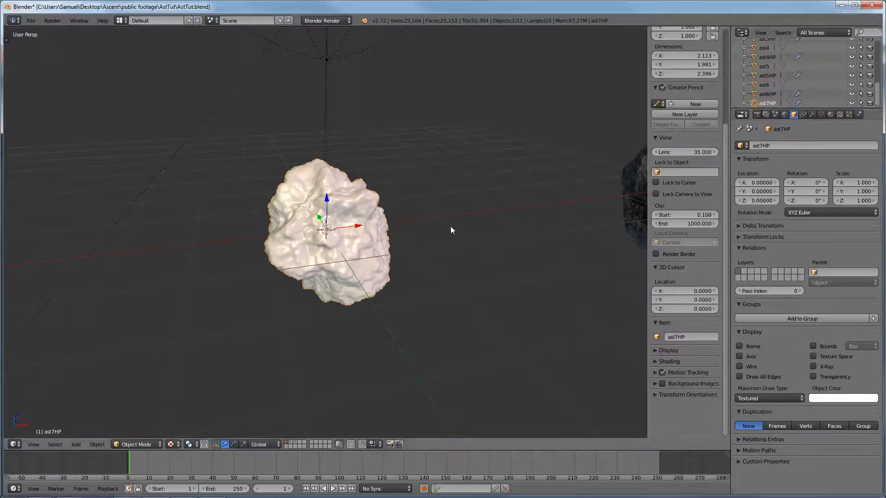
pyautogui.scroll(-3, 444, 224)
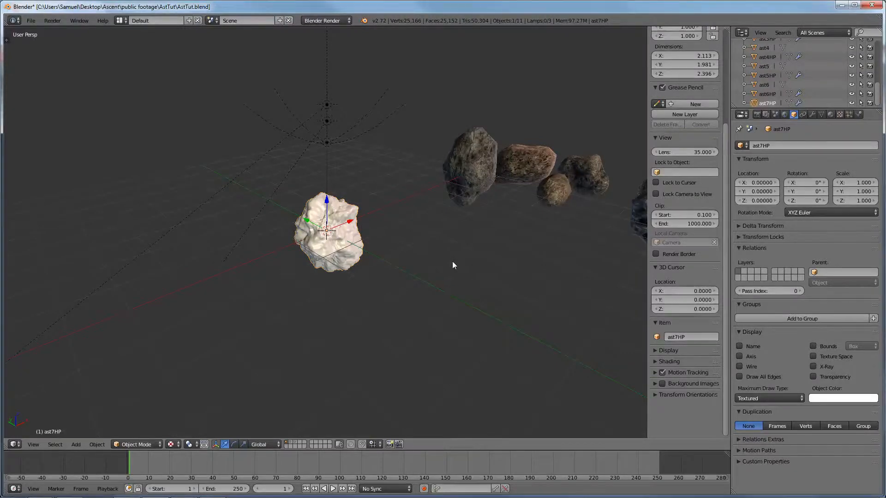
pyautogui.scroll(-3, 452, 264)
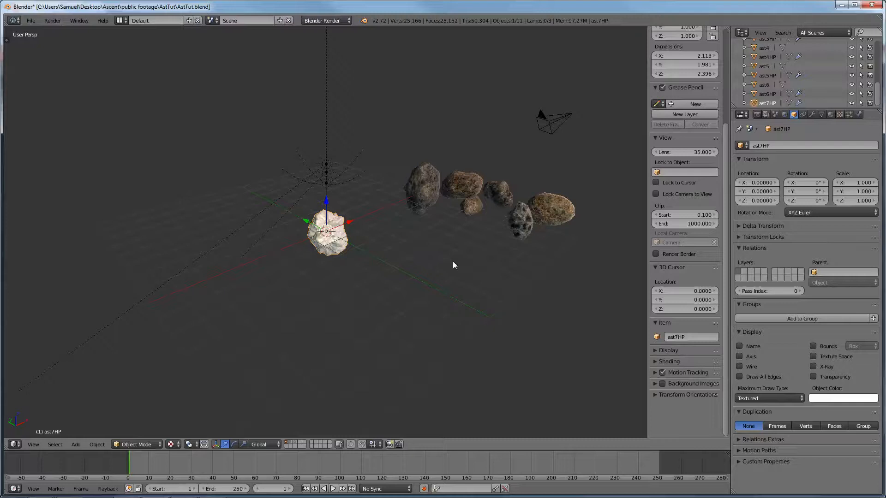
pyautogui.scroll(8, 441, 233)
pyautogui.moveTo(398, 259); pyautogui.dragTo(402, 273, button='middle')
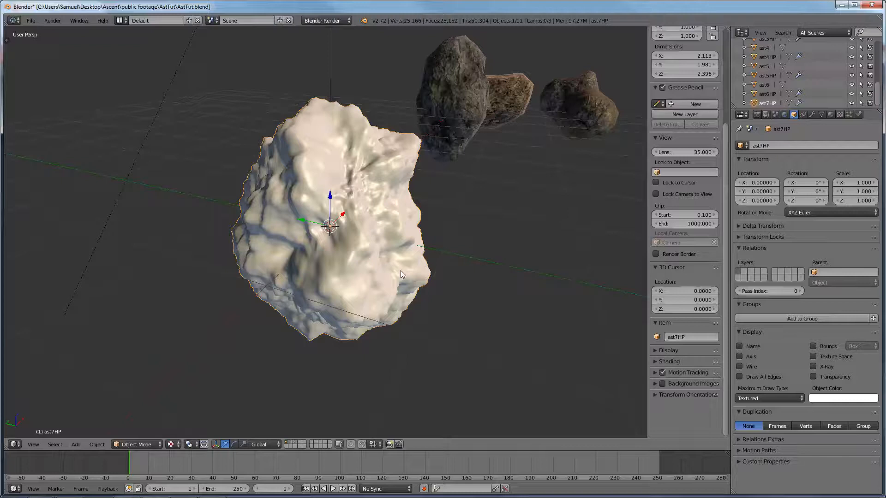
# Duplicate the ast7HP asteroid in place and rename the copy ast7.
pyautogui.scroll(-4, 400, 272)
pyautogui.moveTo(392, 277); pyautogui.dragTo(385, 255, button='middle')
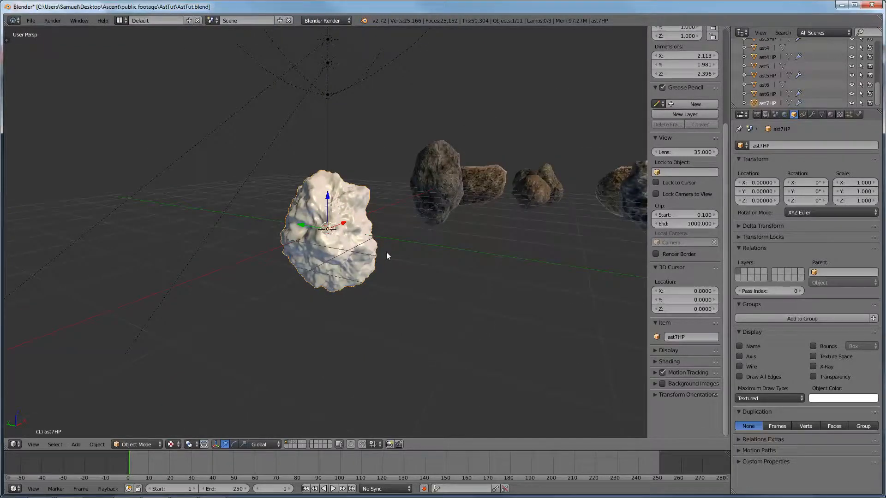
pyautogui.hotkey('shift', 'd')
pyautogui.rightClick(470, 189)
pyautogui.doubleClick(796, 146)
pyautogui.moveTo(783, 147); pyautogui.dragTo(762, 157)
pyautogui.press('Return')
# Lower the Subdivision Surface view subdivisions of ast7 to 2 while checking the mesh in wireframe display.
pyautogui.click(812, 115)
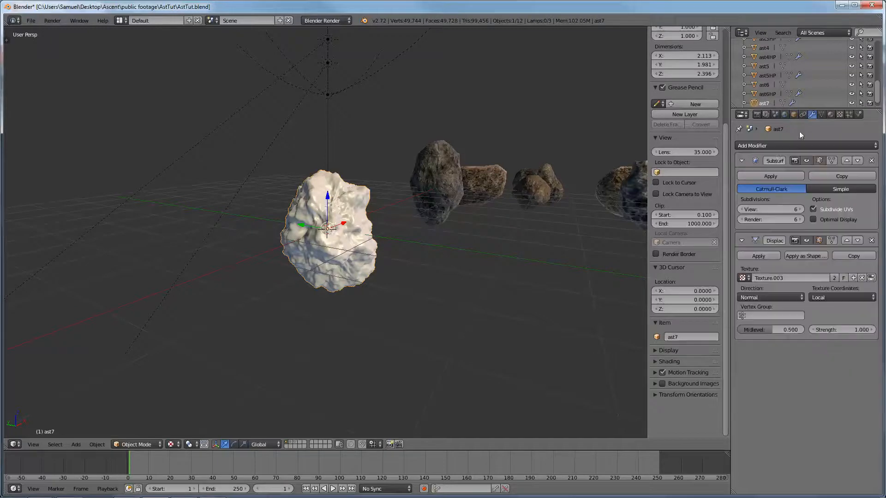
pyautogui.press('z')
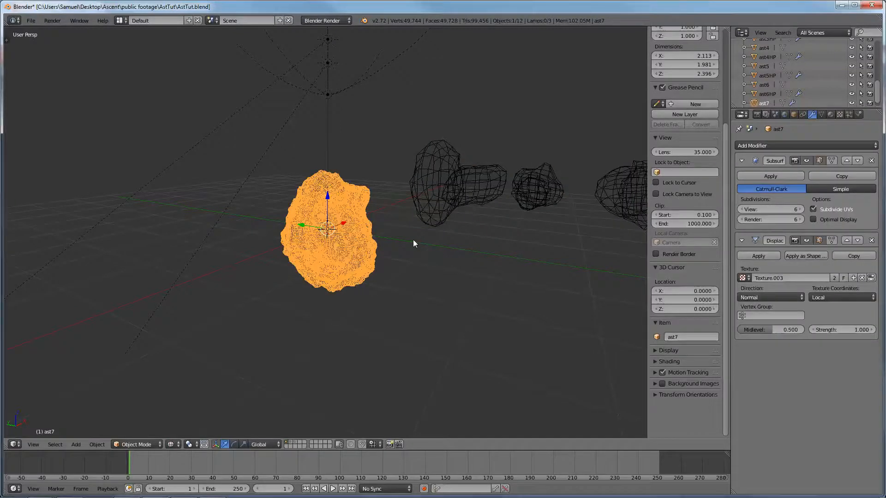
pyautogui.scroll(4, 416, 240)
pyautogui.scroll(-5, 437, 237)
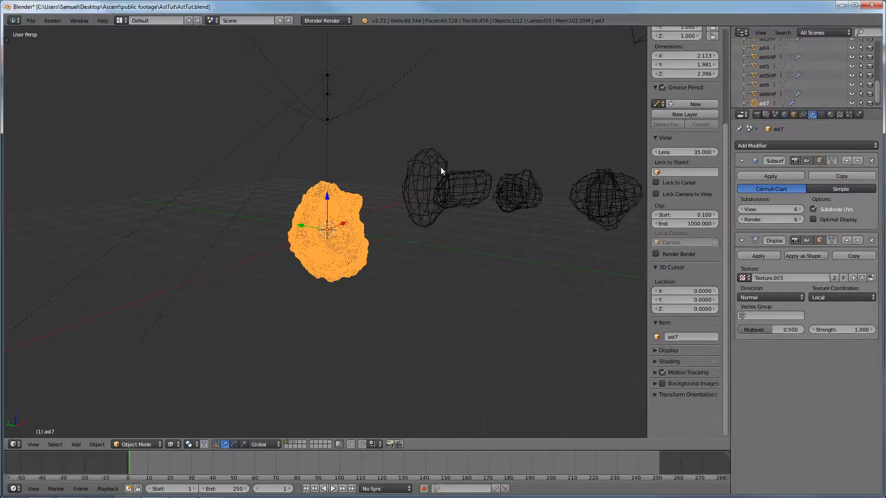
pyautogui.scroll(5, 432, 240)
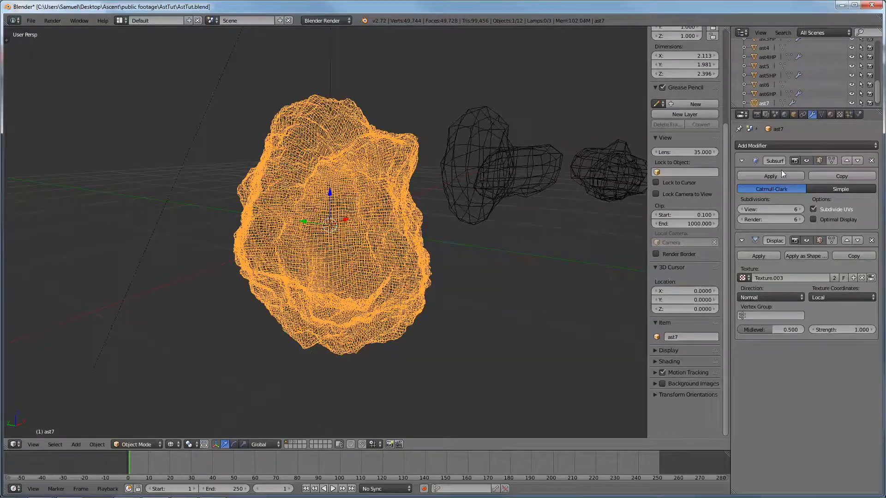
pyautogui.click(741, 210)
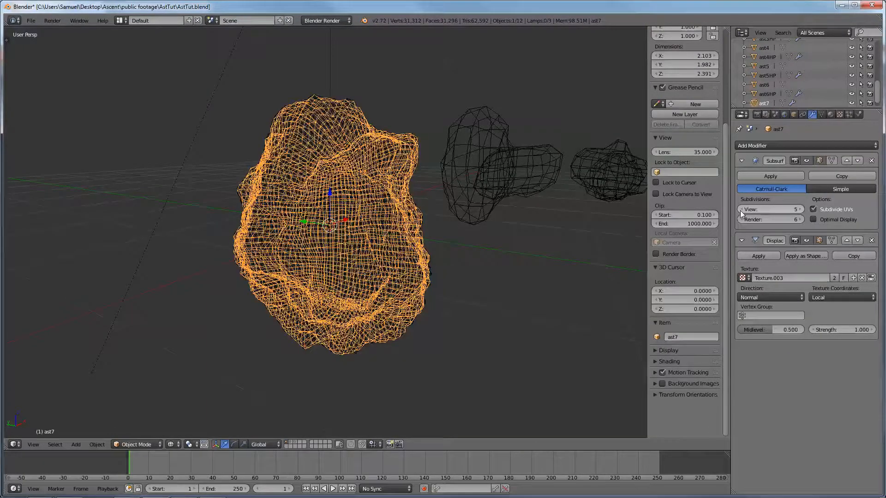
pyautogui.click(740, 210)
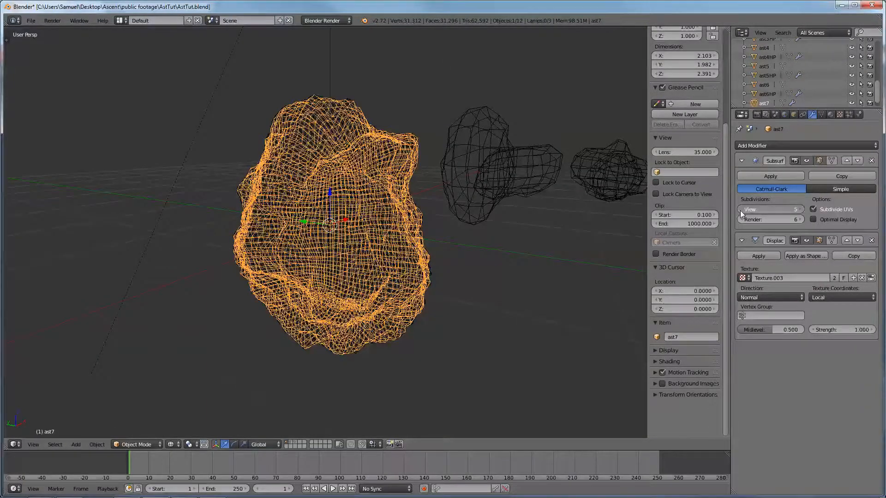
pyautogui.click(740, 209)
pyautogui.click(741, 209)
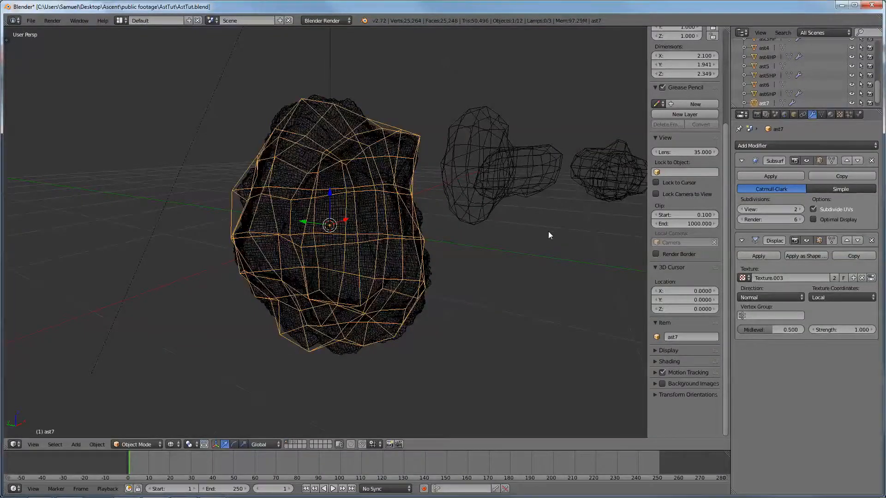
# Compare the low-poly ast7 with the overlapping ast7HP in solid and wireframe display from several angles.
pyautogui.scroll(-3, 423, 255)
pyautogui.moveTo(424, 254)
pyautogui.mouseDown(button='middle')
pyautogui.moveTo(507, 248)
pyautogui.moveTo(529, 284)
pyautogui.moveTo(390, 222)
pyautogui.moveTo(376, 238)
pyautogui.moveTo(418, 184)
pyautogui.moveTo(408, 254)
pyautogui.moveTo(413, 194)
pyautogui.moveTo(461, 174)
pyautogui.moveTo(373, 207)
pyautogui.moveTo(390, 152)
pyautogui.moveTo(372, 222)
pyautogui.moveTo(391, 178)
pyautogui.moveTo(383, 249)
pyautogui.moveTo(356, 260)
pyautogui.moveTo(350, 245)
pyautogui.moveTo(388, 249)
pyautogui.moveTo(444, 282)
pyautogui.moveTo(433, 257)
pyautogui.moveTo(405, 314)
pyautogui.moveTo(397, 264)
pyautogui.moveTo(435, 280)
pyautogui.moveTo(361, 347)
pyautogui.moveTo(394, 301)
pyautogui.moveTo(282, 326)
pyautogui.moveTo(304, 338)
pyautogui.moveTo(362, 333)
pyautogui.mouseUp(button='middle')
pyautogui.press('z')
pyautogui.scroll(4, 417, 231)
pyautogui.press('z')
pyautogui.press('z')
pyautogui.press('z')
pyautogui.press('z')
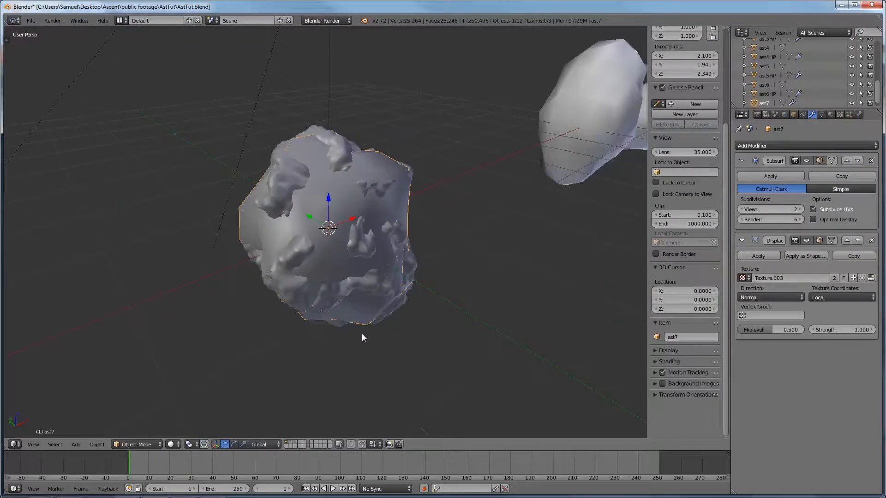
pyautogui.scroll(-4, 362, 334)
pyautogui.scroll(4, 367, 271)
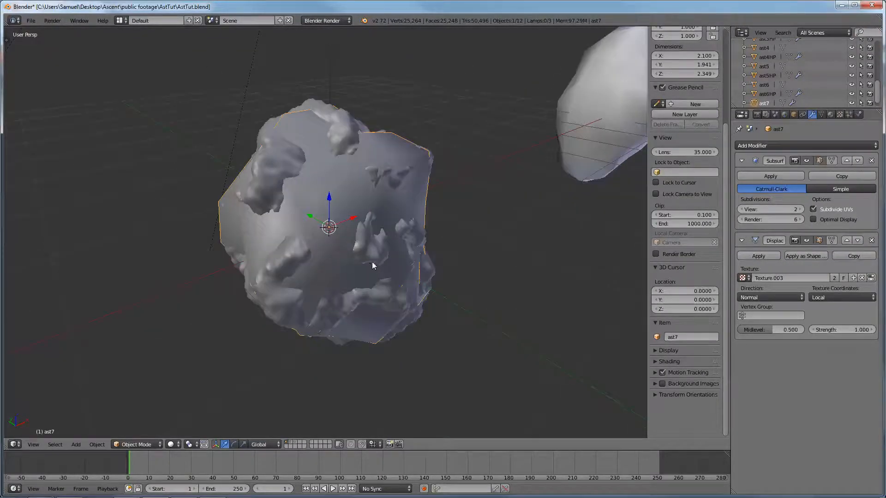
pyautogui.moveTo(376, 174); pyautogui.dragTo(378, 289, button='middle')
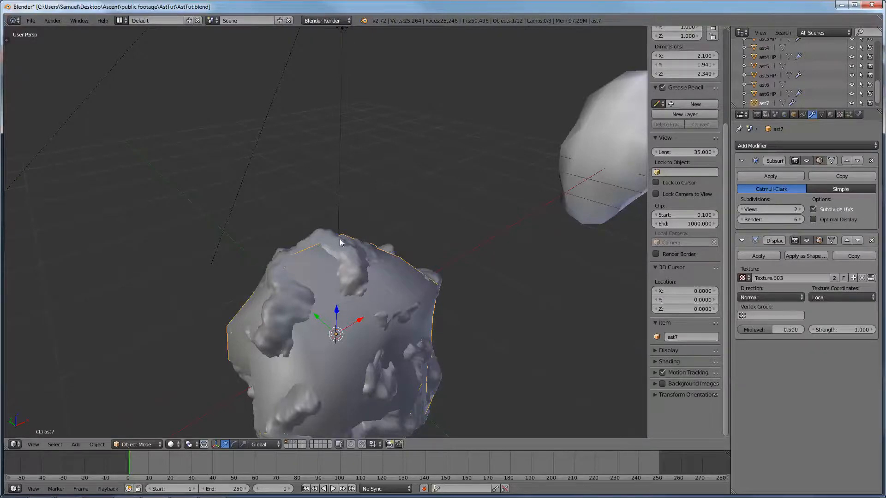
pyautogui.press('z')
pyautogui.scroll(-3, 339, 242)
pyautogui.press('z')
pyautogui.moveTo(434, 236)
pyautogui.mouseDown(button='middle')
pyautogui.moveTo(391, 238)
pyautogui.moveTo(397, 245)
pyautogui.mouseUp(button='middle')
pyautogui.press('z')
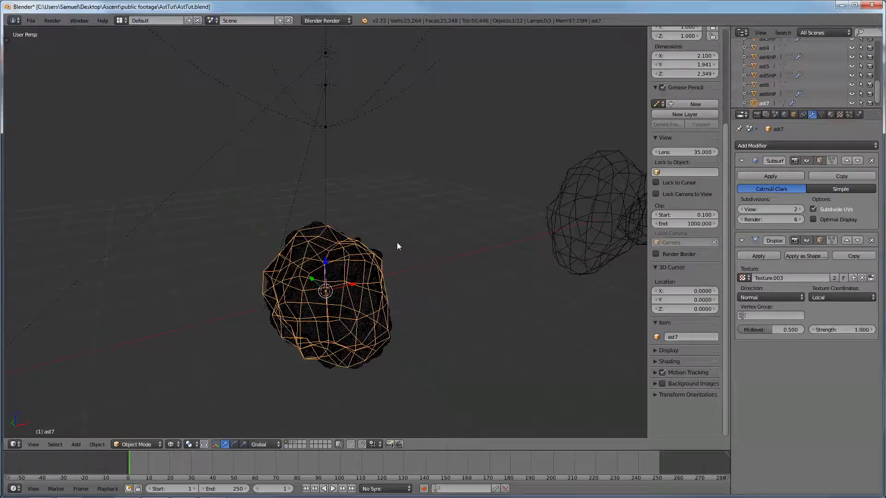
pyautogui.press('z')
# Enter Edit Mode with edge selection and select three top edges plus one vertical edge of the ast7 cage.
pyautogui.press('Tab')
pyautogui.moveTo(367, 267)
pyautogui.mouseDown(button='middle')
pyautogui.moveTo(419, 285)
pyautogui.moveTo(456, 270)
pyautogui.moveTo(482, 395)
pyautogui.mouseUp(button='middle')
pyautogui.click(285, 446)
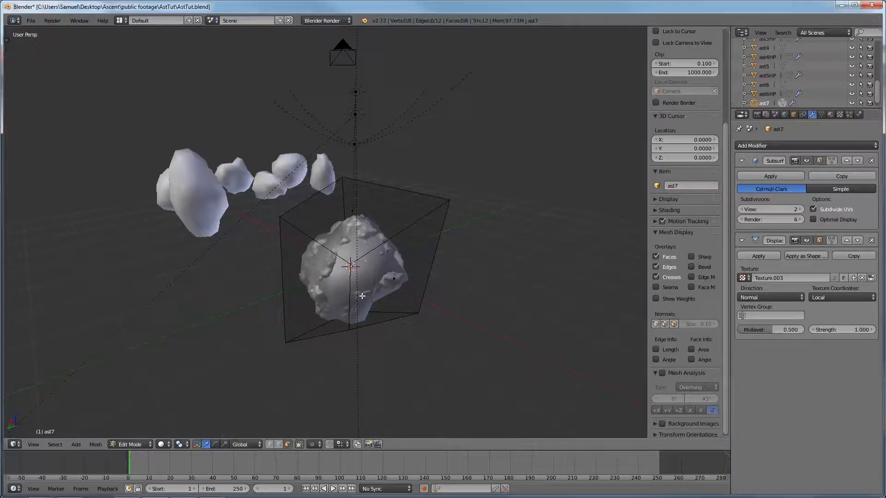
pyautogui.click(278, 444)
pyautogui.rightClick(303, 256)
pyautogui.moveTo(303, 256); pyautogui.dragTo(349, 238, button='middle')
pyautogui.rightClick(417, 240)
pyautogui.moveTo(422, 244); pyautogui.dragTo(291, 245, button='middle')
pyautogui.keyDown('shift'); pyautogui.rightClick(266, 218); pyautogui.keyUp('shift')
pyautogui.keyDown('shift'); pyautogui.rightClick(255, 194); pyautogui.keyUp('shift')
pyautogui.keyDown('shift'); pyautogui.rightClick(348, 232); pyautogui.keyUp('shift')
# Add three bottom edges to the cage's edge selection and mark all the selected edges as seams.
pyautogui.moveTo(350, 287); pyautogui.dragTo(276, 340, button='middle')
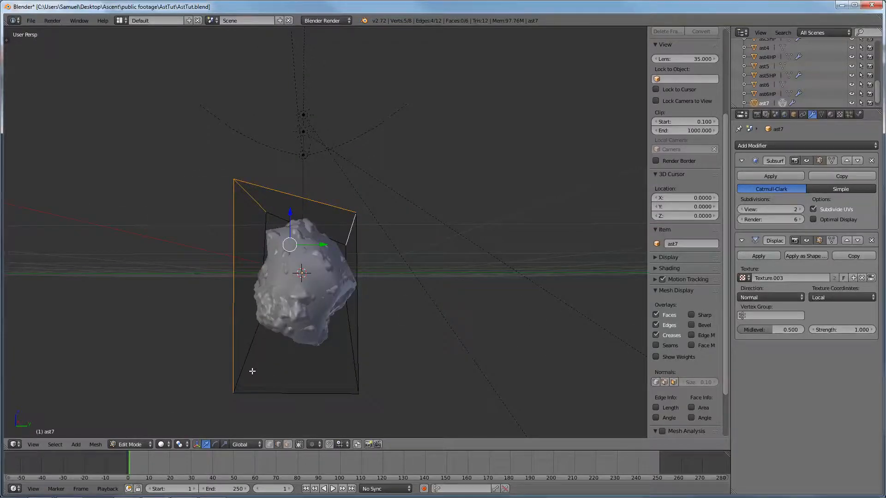
pyautogui.moveTo(252, 371); pyautogui.dragTo(265, 373, button='middle')
pyautogui.keyDown('shift'); pyautogui.rightClick(295, 373); pyautogui.keyUp('shift')
pyautogui.keyDown('shift'); pyautogui.rightClick(339, 380); pyautogui.keyUp('shift')
pyautogui.moveTo(380, 345); pyautogui.dragTo(352, 362, button='middle')
pyautogui.keyDown('shift'); pyautogui.rightClick(308, 353); pyautogui.keyUp('shift')
pyautogui.moveTo(347, 297); pyautogui.dragTo(379, 333, button='middle')
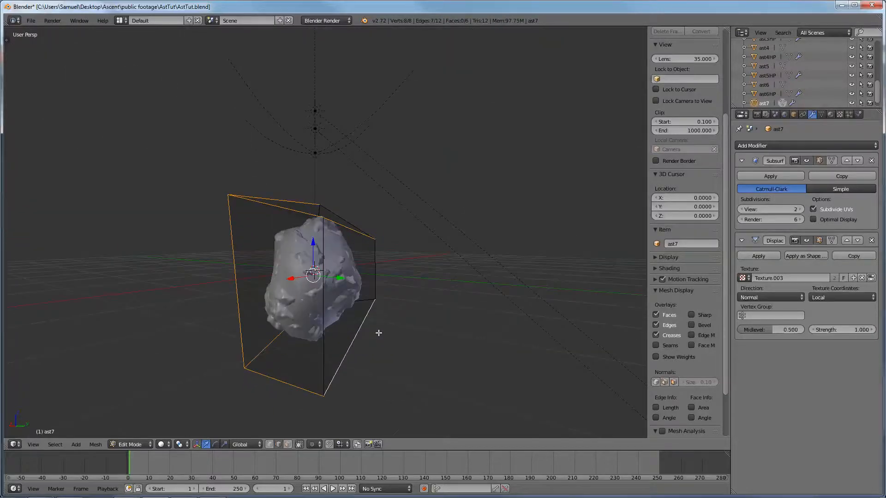
pyautogui.hotkey('ctrl', 'e')
pyautogui.click(372, 325)
# Select the entire ast7 cage and unwrap it along its seams.
pyautogui.press('a')
pyautogui.moveTo(372, 322)
pyautogui.mouseDown(button='middle')
pyautogui.moveTo(366, 300)
pyautogui.moveTo(381, 239)
pyautogui.moveTo(287, 263)
pyautogui.mouseUp(button='middle')
pyautogui.press('a')
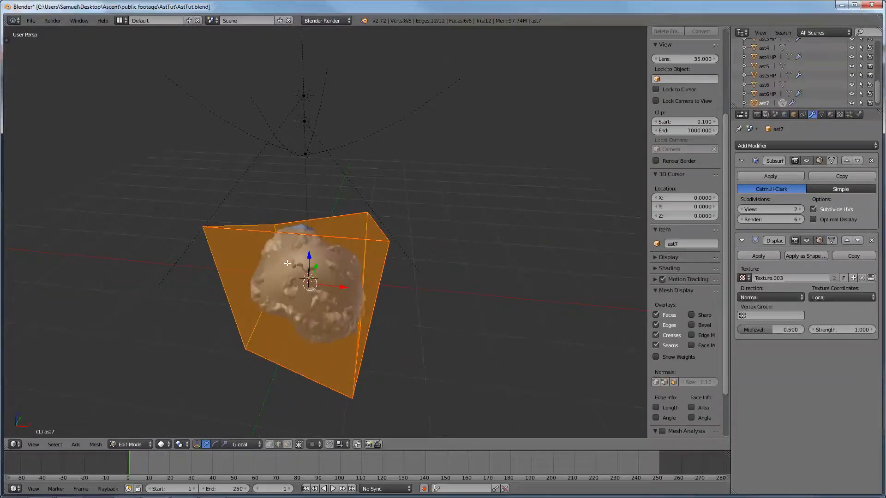
pyautogui.press('u')
pyautogui.click(287, 262)
# Split the 3D view vertically in two and change the new area to the UV/Image Editor.
pyautogui.rightClick(474, 450)
pyautogui.click(466, 440)
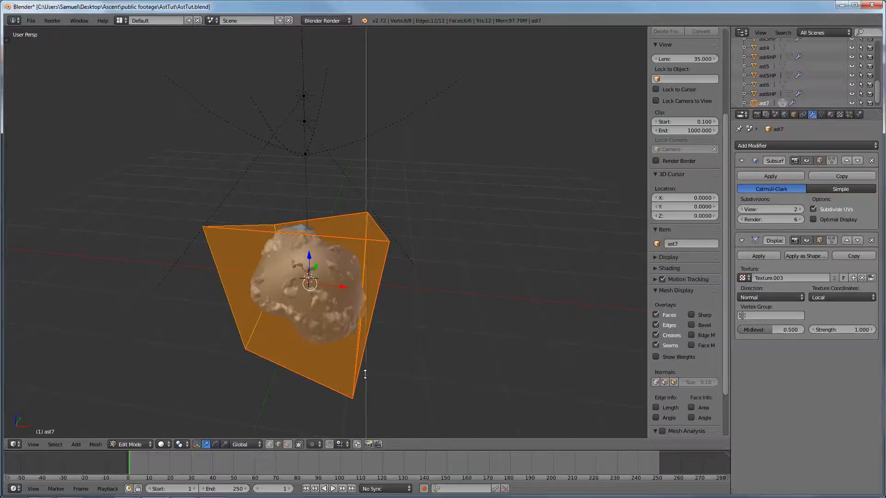
pyautogui.click(365, 374)
pyautogui.click(376, 444)
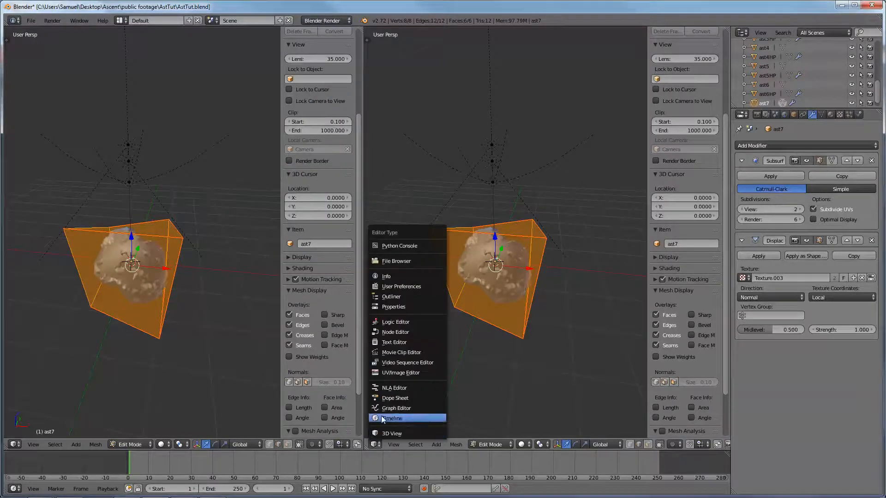
pyautogui.click(382, 371)
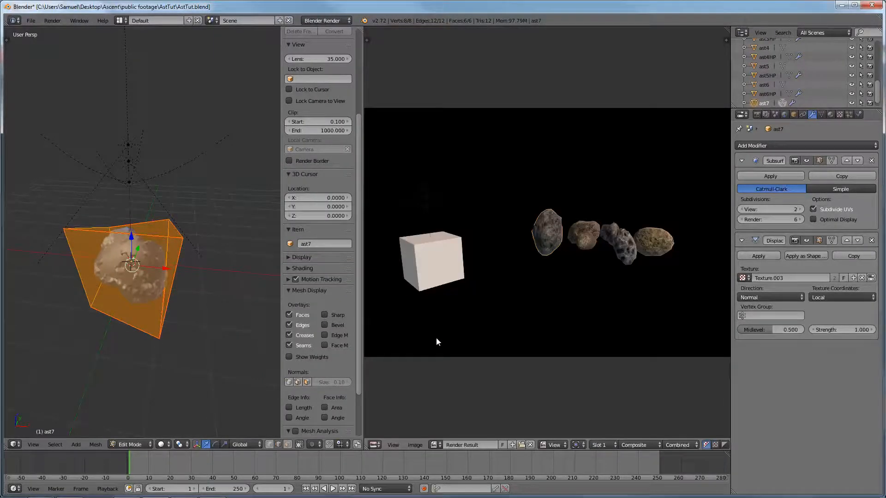
# Display the ast6Dif image behind the unwrapped UV layout.
pyautogui.click(435, 445)
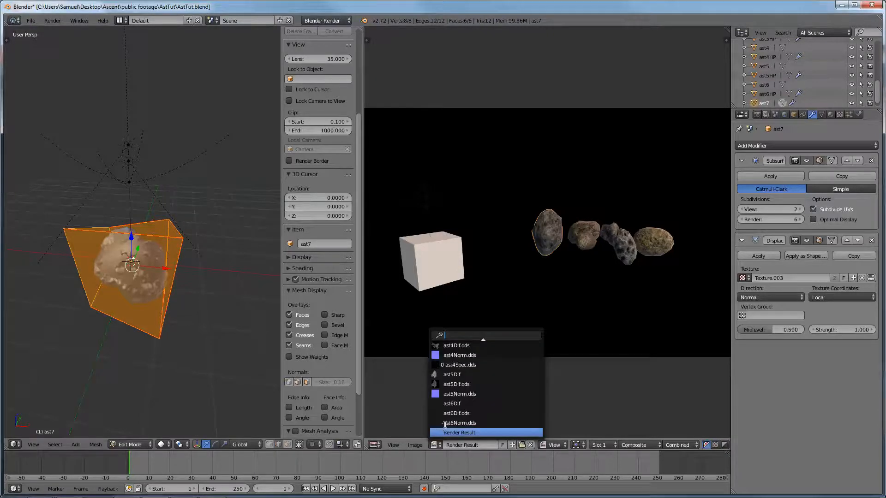
pyautogui.click(458, 404)
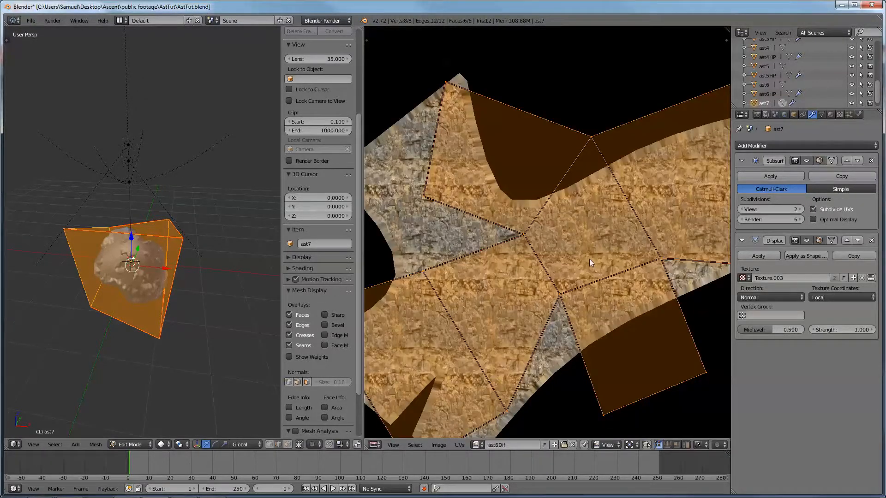
pyautogui.scroll(2, 561, 284)
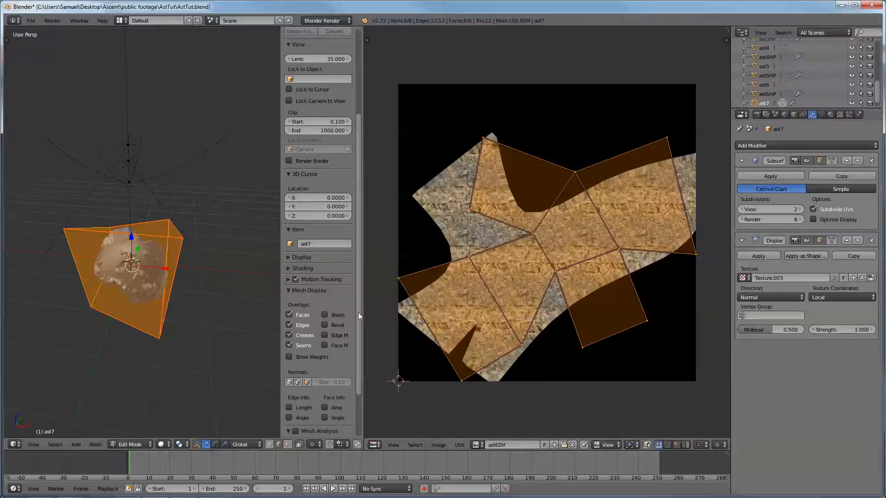
# Hide the 3D view's properties sidebar and widen the 3D view beside the image editor.
pyautogui.press('n')
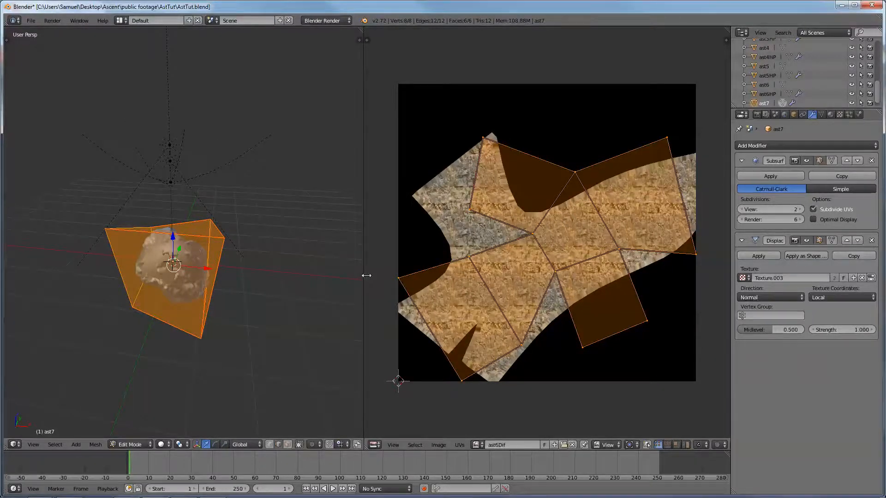
pyautogui.moveTo(366, 275); pyautogui.dragTo(445, 275)
pyautogui.moveTo(259, 275); pyautogui.dragTo(399, 298, button='middle')
pyautogui.scroll(3, 399, 298)
pyautogui.scroll(2, 398, 298)
pyautogui.scroll(-2, 399, 298)
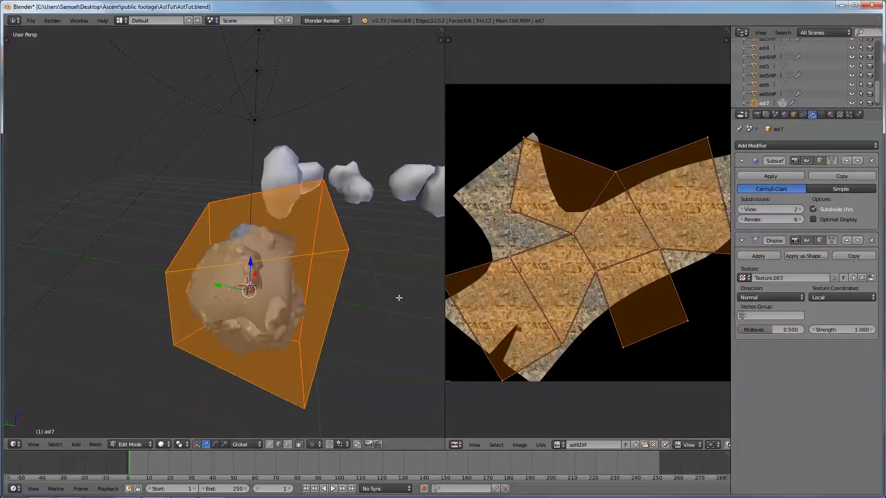
# Return to Object Mode and apply both the Subdivision Surface and Displace modifiers on ast7.
pyautogui.press('Tab')
pyautogui.moveTo(253, 312); pyautogui.dragTo(301, 314, button='middle')
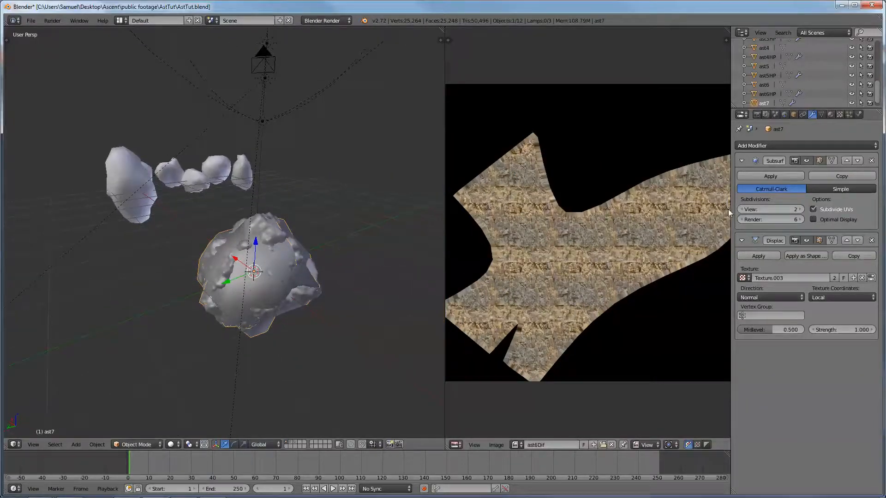
pyautogui.click(778, 176)
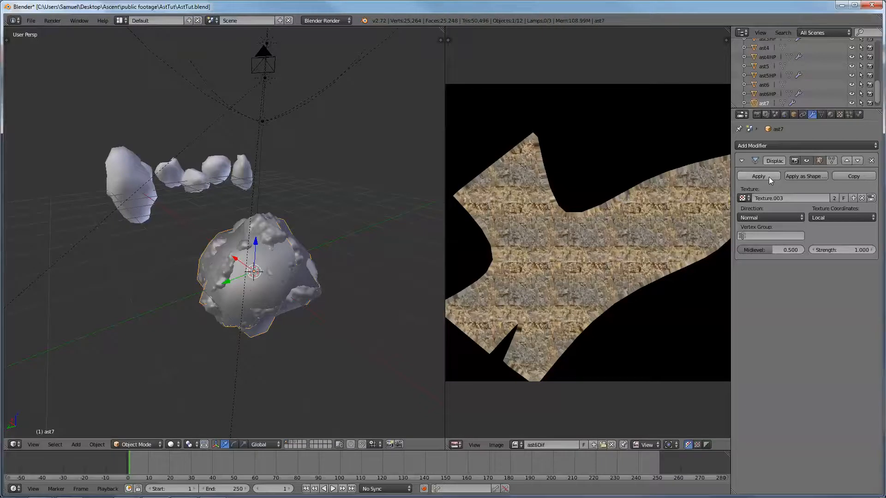
pyautogui.click(768, 176)
# Enter Edit Mode on ast7, fit the UV layout in view and select all UVs to inspect them.
pyautogui.press('Tab')
pyautogui.moveTo(240, 277); pyautogui.dragTo(270, 277, button='middle')
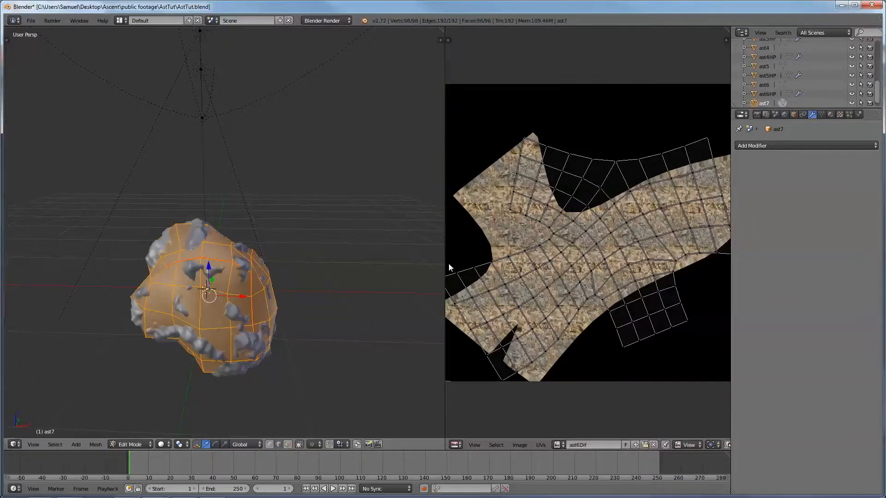
pyautogui.press('Home')
pyautogui.press('a')
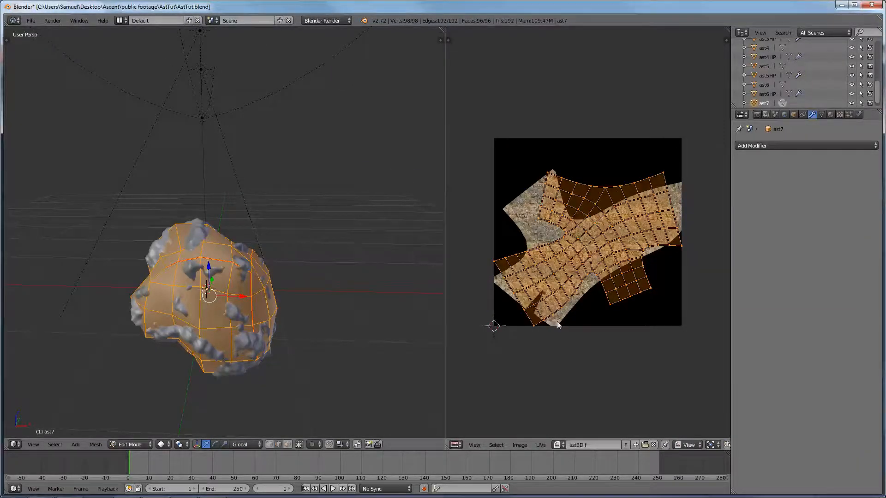
pyautogui.scroll(4, 318, 328)
pyautogui.scroll(-3, 318, 329)
# Select a single vertex on the upper part of the low-poly mesh and move it to fit the high-poly surface.
pyautogui.moveTo(317, 328); pyautogui.dragTo(249, 383, button='middle')
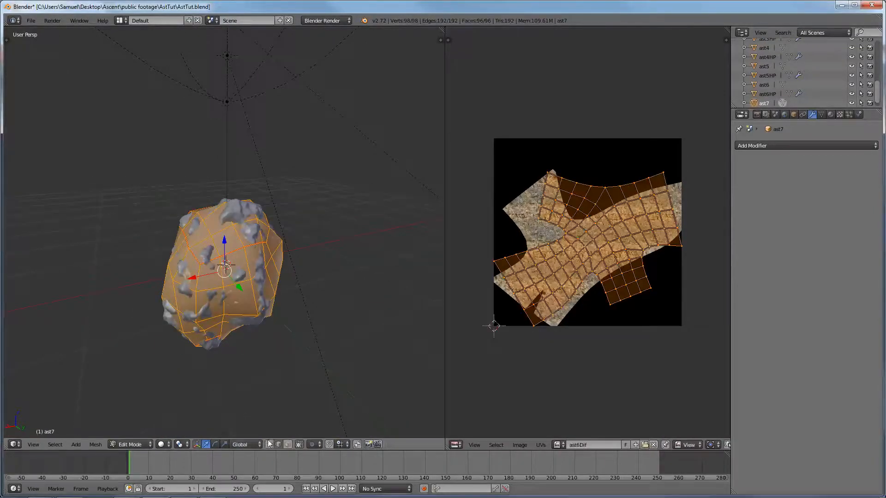
pyautogui.moveTo(263, 267); pyautogui.dragTo(252, 225, button='middle')
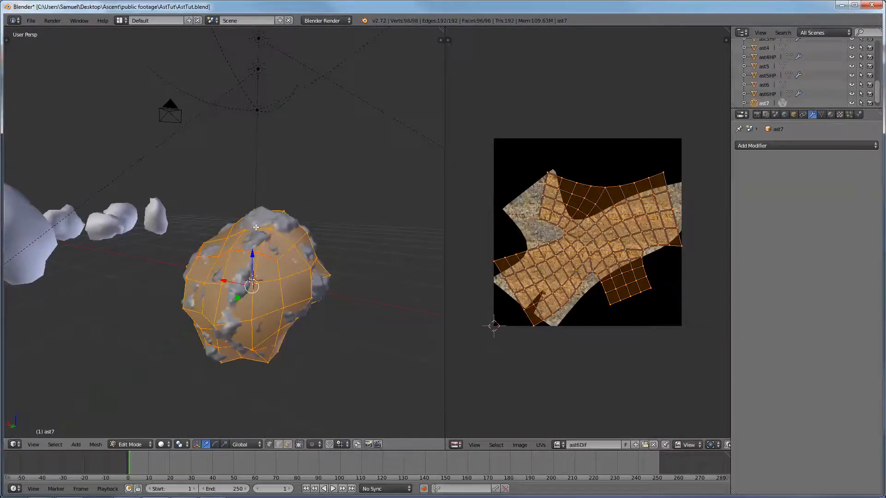
pyautogui.moveTo(319, 254); pyautogui.dragTo(211, 252, button='middle')
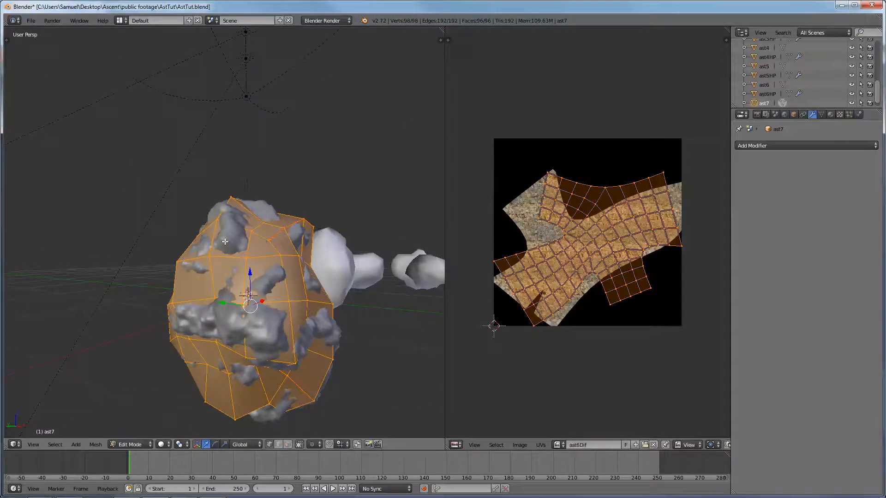
pyautogui.rightClick(267, 242)
pyautogui.press('g')
pyautogui.press('Escape')
pyautogui.press('g')
pyautogui.click(180, 260)
# Move a vertex on another side of ast7 to match the high-poly shape and check the fit all around.
pyautogui.moveTo(262, 257); pyautogui.dragTo(188, 256, button='middle')
pyautogui.rightClick(259, 302)
pyautogui.press('g')
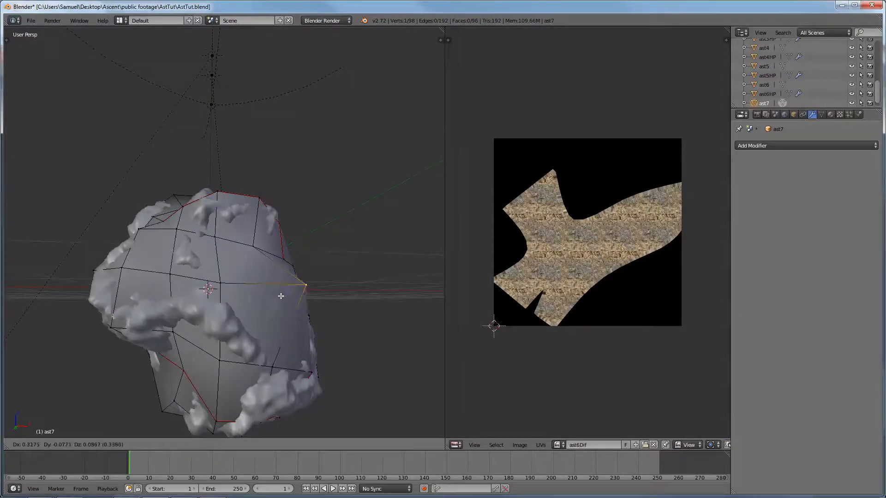
pyautogui.click(269, 299)
pyautogui.moveTo(269, 298); pyautogui.dragTo(194, 318, button='middle')
pyautogui.scroll(-4, 258, 275)
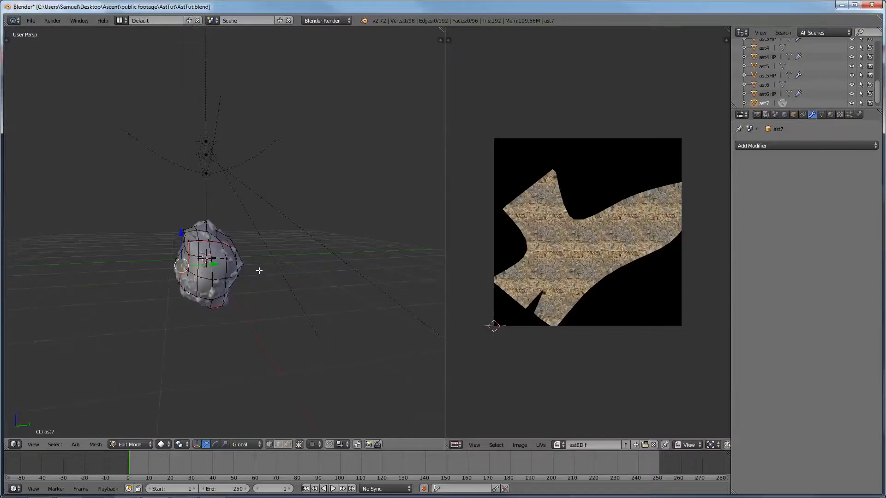
pyautogui.scroll(5, 260, 277)
pyautogui.keyDown('shift'); pyautogui.moveTo(255, 304); pyautogui.dragTo(330, 226, button='middle'); pyautogui.keyUp('shift')
pyautogui.moveTo(259, 293); pyautogui.dragTo(271, 269, button='middle')
# Return to Object Mode, add a second Subdivision Surface modifier to ast7HP with view subdivisions 2 and place it above Displace.
pyautogui.press('Tab')
pyautogui.rightClick(264, 164)
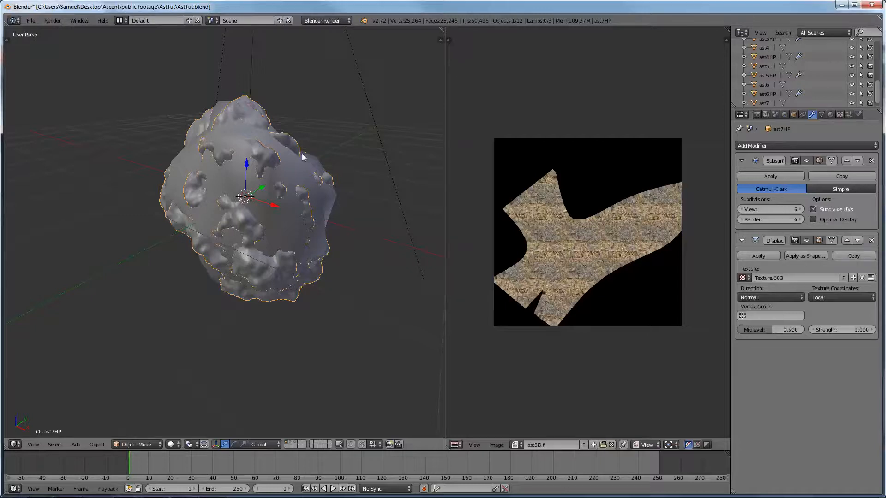
pyautogui.click(785, 144)
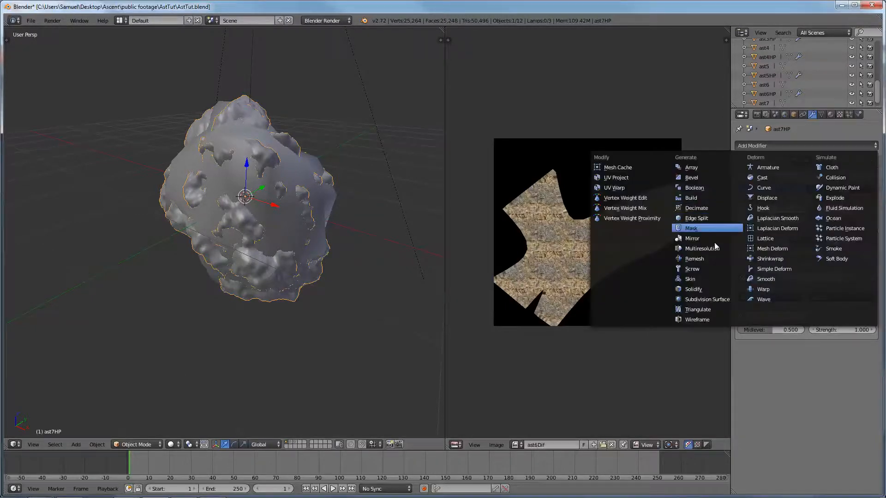
pyautogui.click(707, 299)
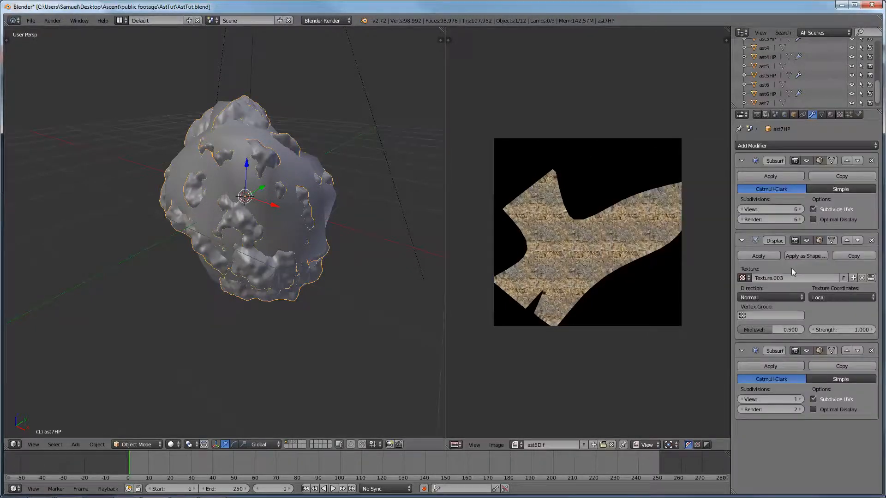
pyautogui.click(801, 399)
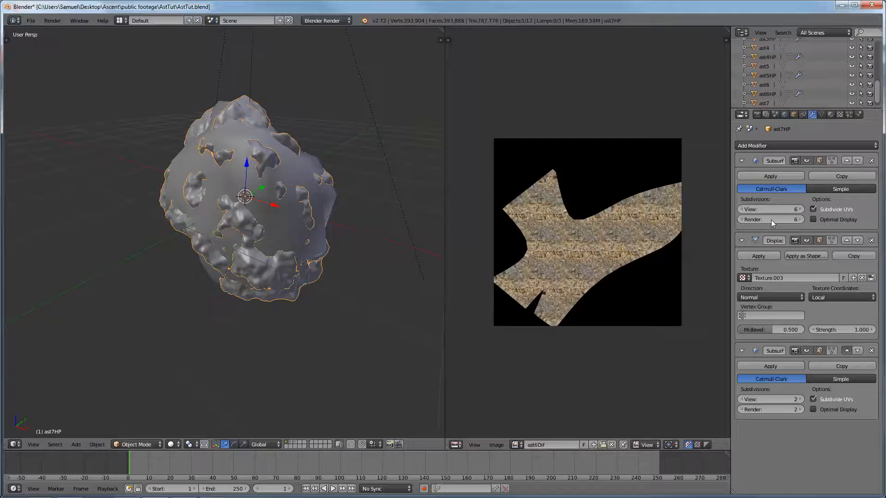
pyautogui.click(846, 350)
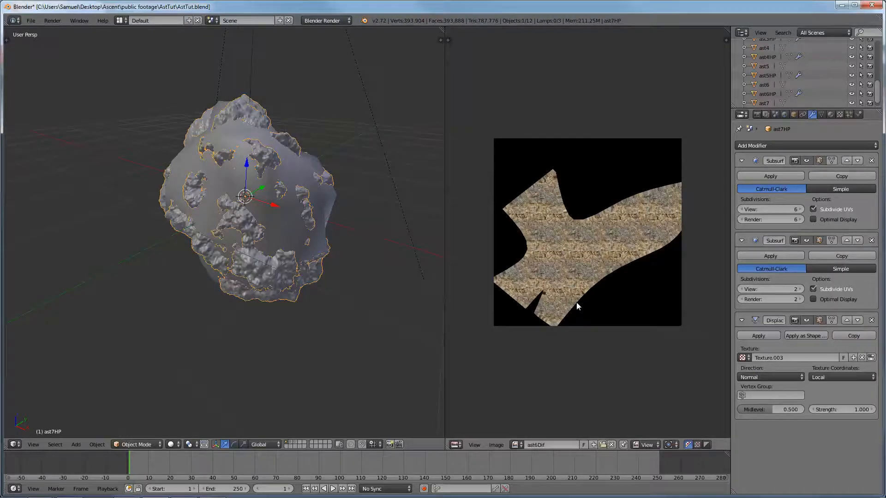
# Inspect the rocky detail of ast7HP from all sides and raise the second Subdivision Surface modifier's view subdivisions to 3.
pyautogui.scroll(3, 254, 278)
pyautogui.moveTo(255, 279); pyautogui.dragTo(239, 229, button='middle')
pyautogui.scroll(-4, 354, 263)
pyautogui.scroll(3, 240, 229)
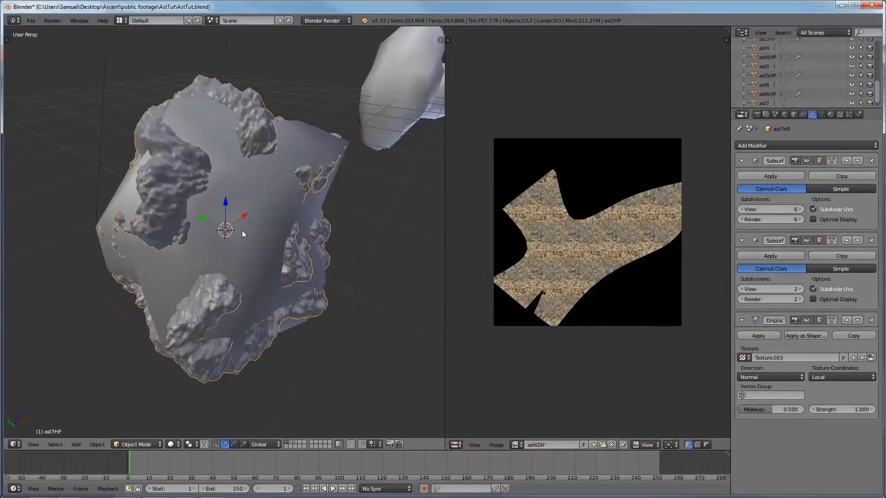
pyautogui.scroll(-5, 240, 229)
pyautogui.moveTo(301, 269); pyautogui.dragTo(173, 250, button='middle')
pyautogui.scroll(4, 207, 255)
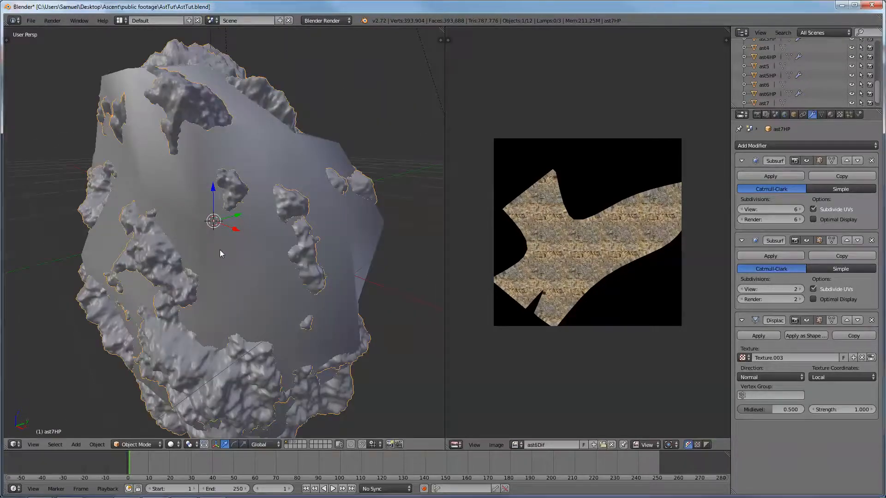
pyautogui.scroll(-1, 340, 254)
pyautogui.scroll(-2, 340, 253)
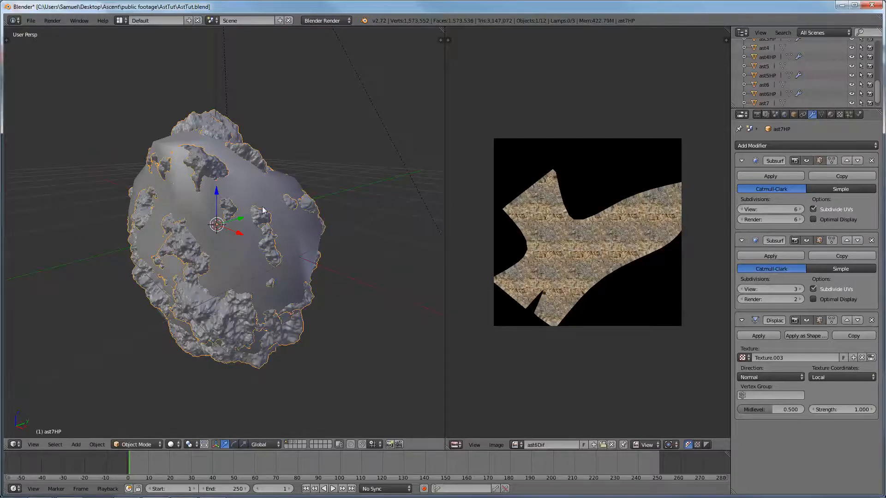
pyautogui.scroll(-3, 223, 242)
pyautogui.scroll(2, 245, 248)
pyautogui.moveTo(245, 248); pyautogui.dragTo(192, 244, button='middle')
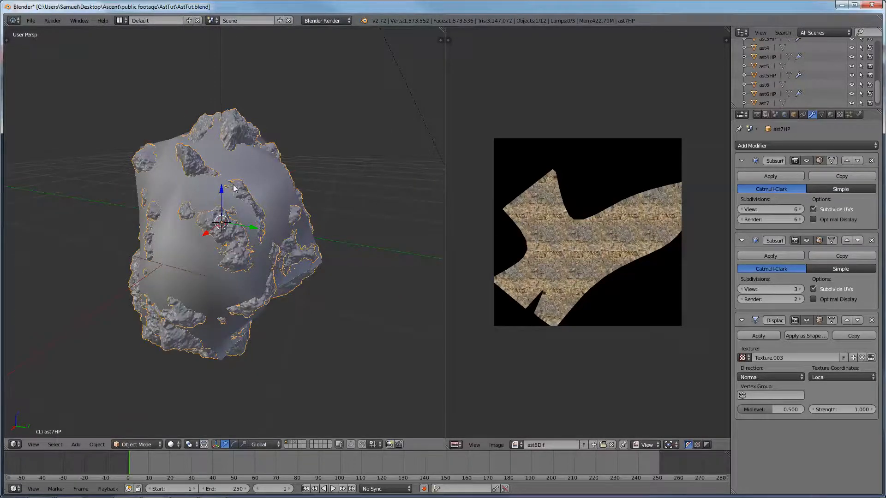
# Create a new blank 1024 × 1024 px image named ast7Norm for the normal map.
pyautogui.click(593, 444)
pyautogui.write('ast7Norm')
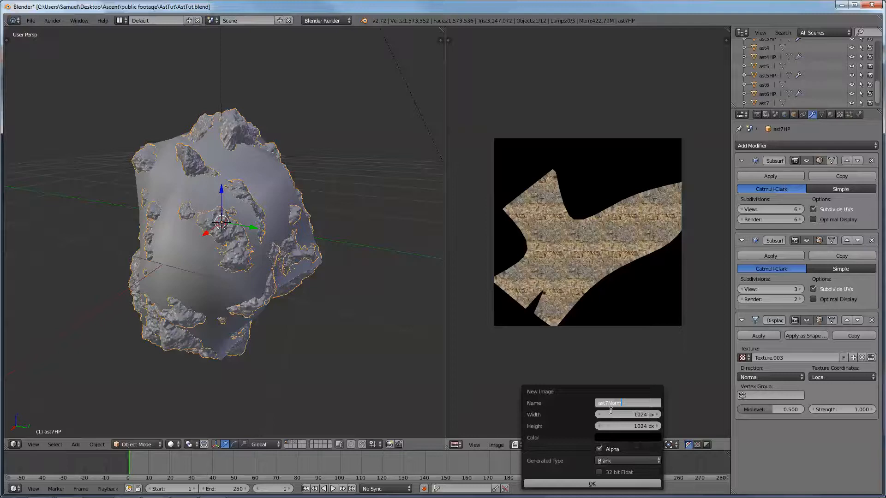
pyautogui.press('Return')
pyautogui.click(558, 482)
pyautogui.scroll(1, 568, 358)
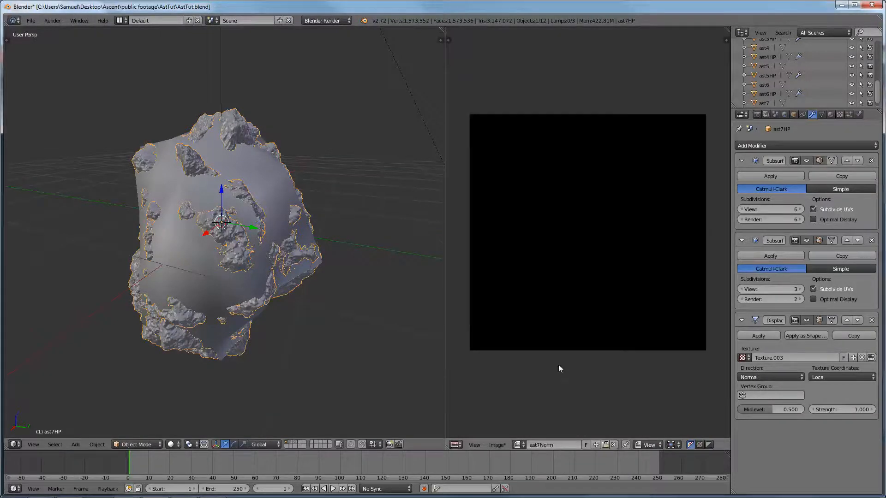
# Save the ast7Norm image in BMP format as ast7Norm.bmp in the project's textures folder.
pyautogui.click(501, 446)
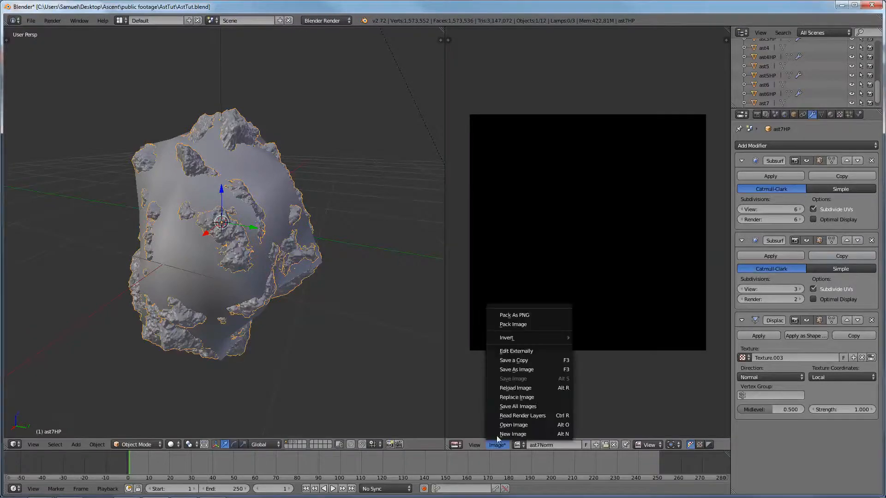
pyautogui.click(517, 369)
pyautogui.click(139, 76)
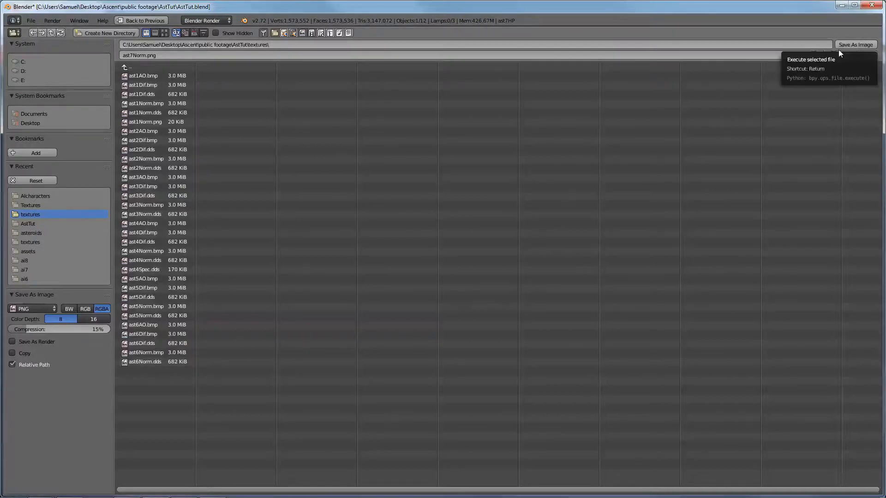
pyautogui.click(32, 305)
pyautogui.click(28, 235)
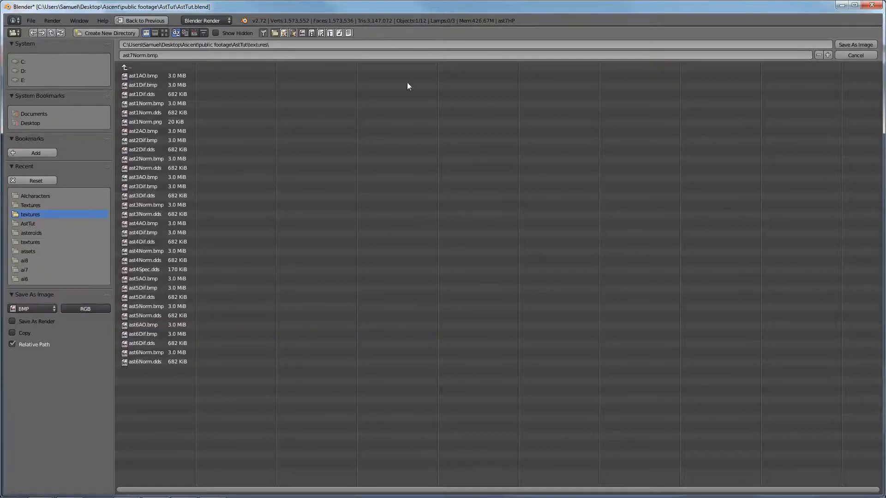
pyautogui.click(862, 44)
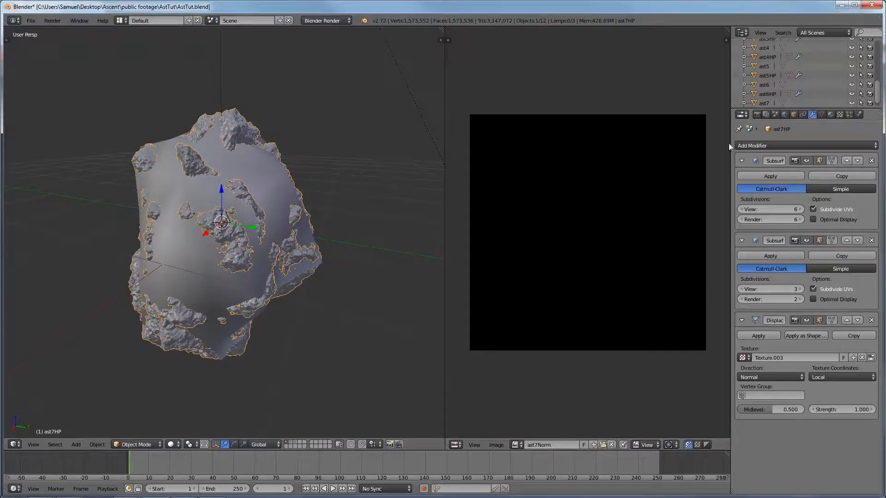
# With ast7HP still selected, make ast7 active, select its whole mesh in Edit Mode and assign the ast7Norm image to its UVs.
pyautogui.scroll(-1, 804, 90)
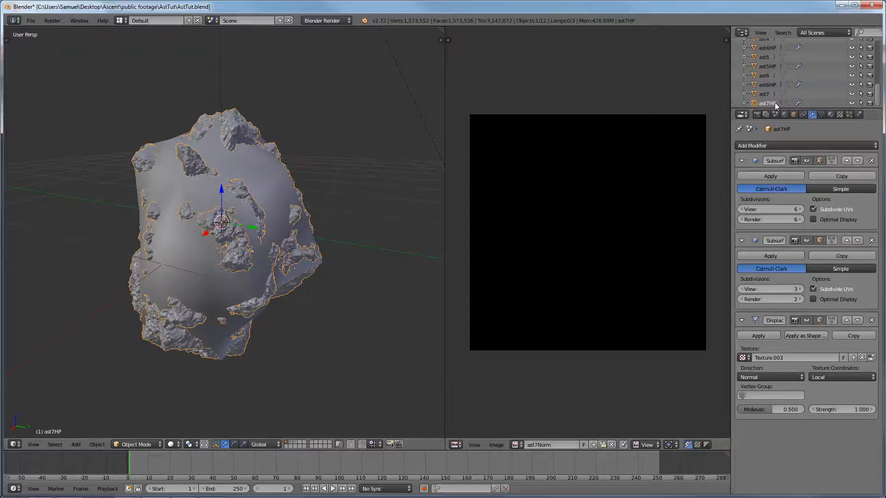
pyautogui.keyDown('ctrl'); pyautogui.click(762, 95); pyautogui.keyUp('ctrl')
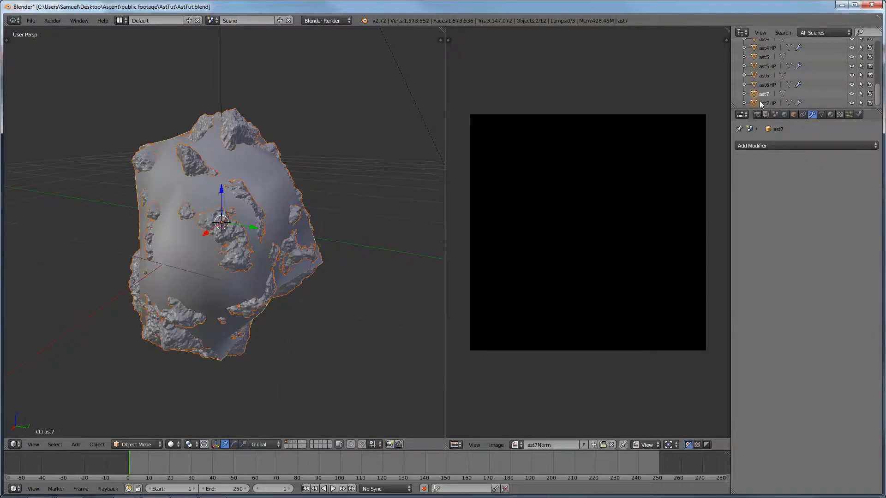
pyautogui.press('Tab')
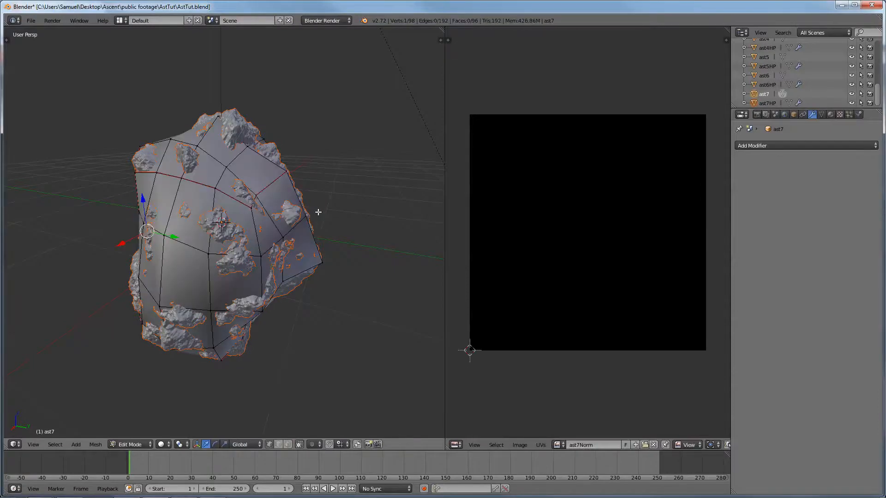
pyautogui.press('a')
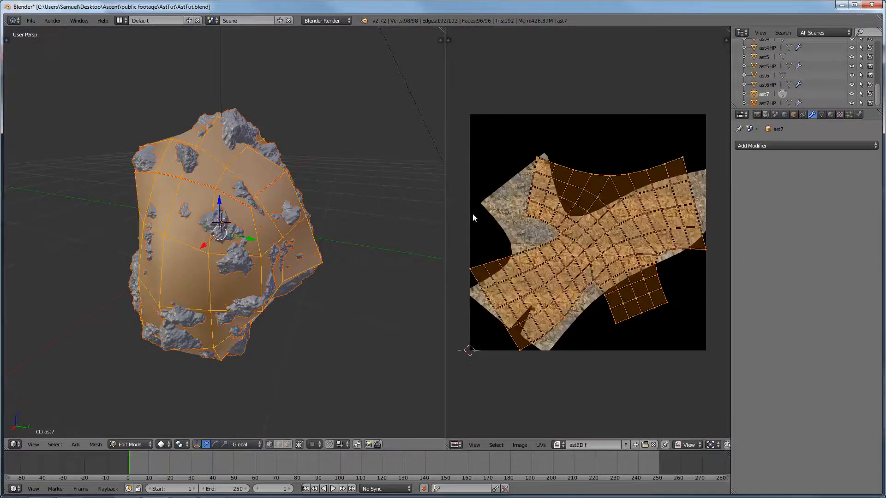
pyautogui.click(562, 444)
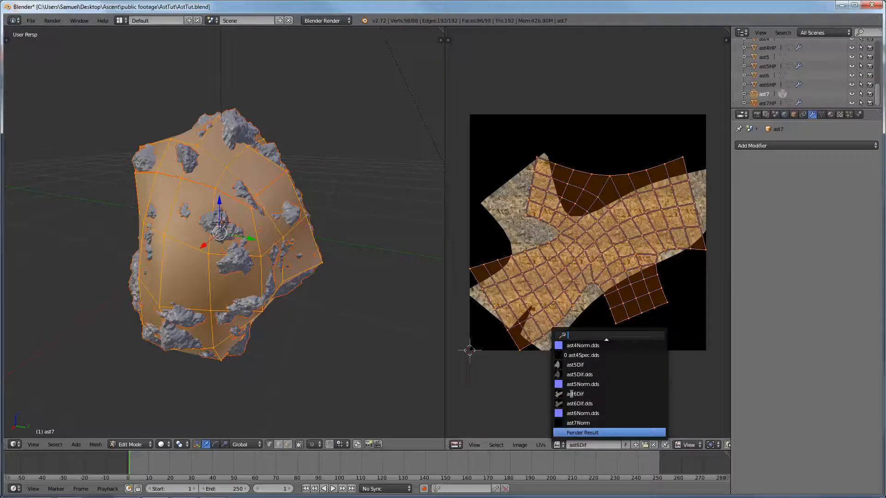
pyautogui.click(578, 423)
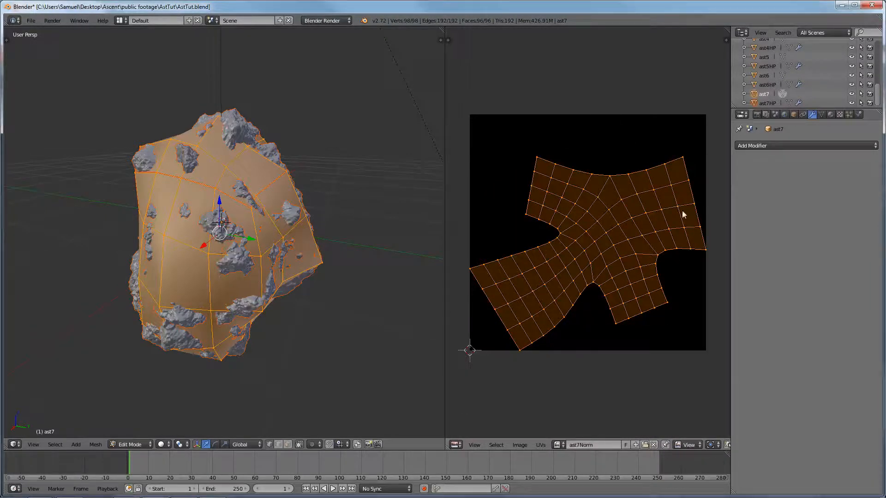
# Set the bake mode to Normals with Selected to Active enabled, and bake the normal map into ast7Norm.
pyautogui.click(757, 115)
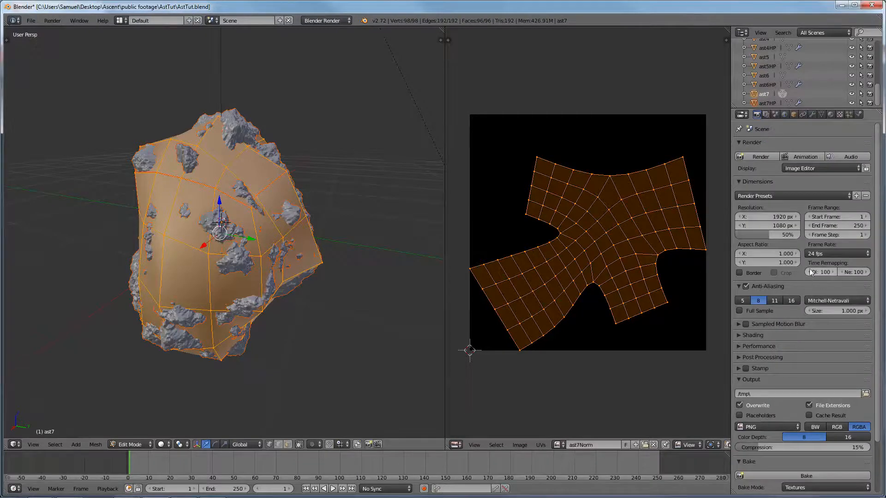
pyautogui.scroll(-3, 804, 360)
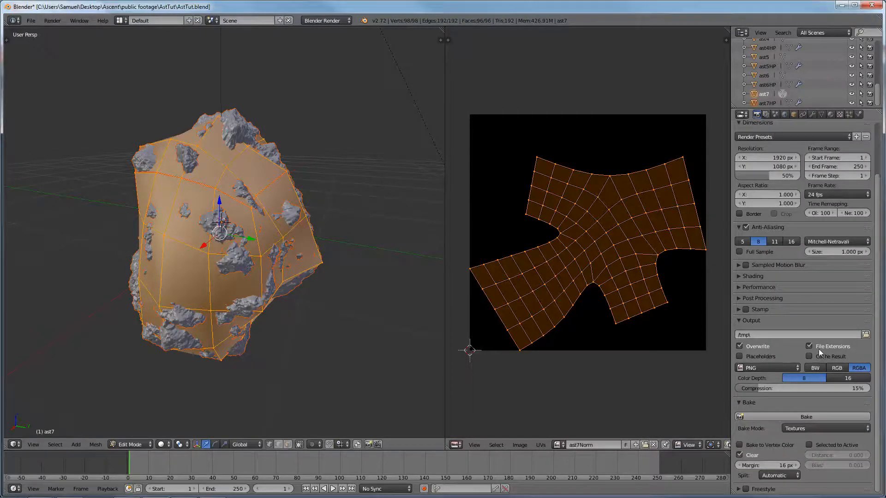
pyautogui.click(806, 429)
pyautogui.click(818, 384)
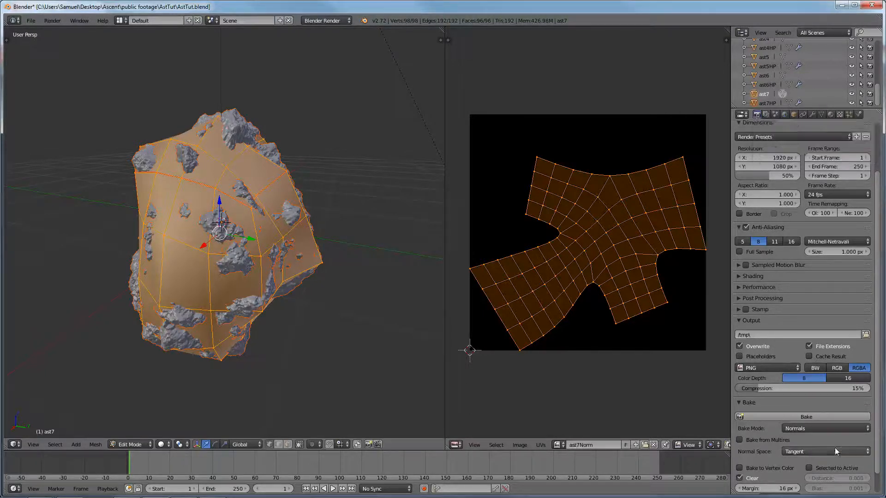
pyautogui.scroll(-1, 830, 442)
pyautogui.click(809, 443)
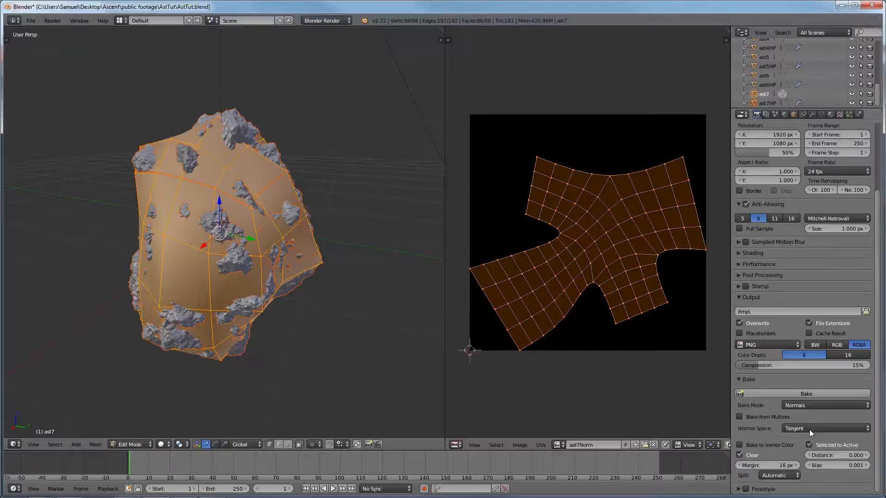
pyautogui.click(771, 393)
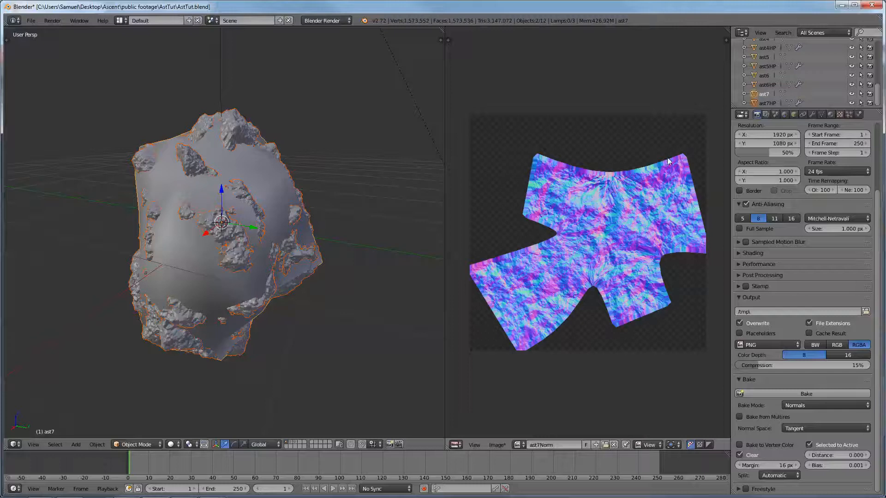
# Select only ast7 and create a new blank 1024 × 1024 px image named ast7AO.
pyautogui.rightClick(258, 159)
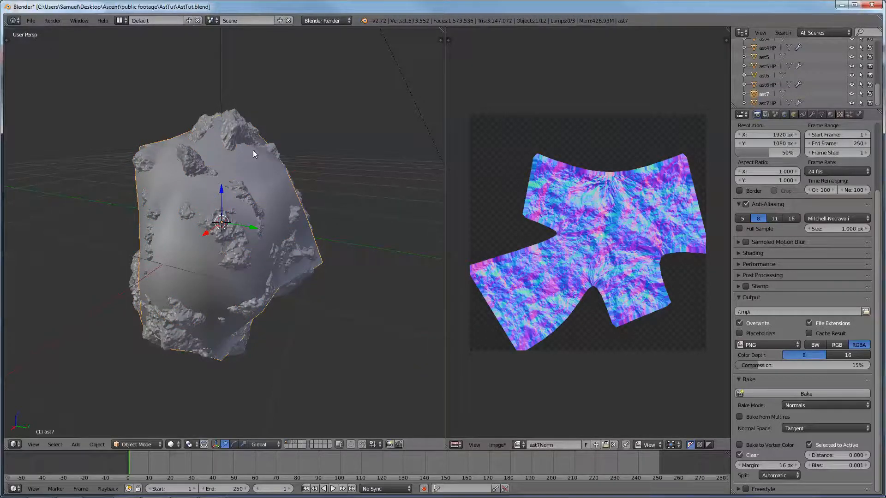
pyautogui.click(596, 445)
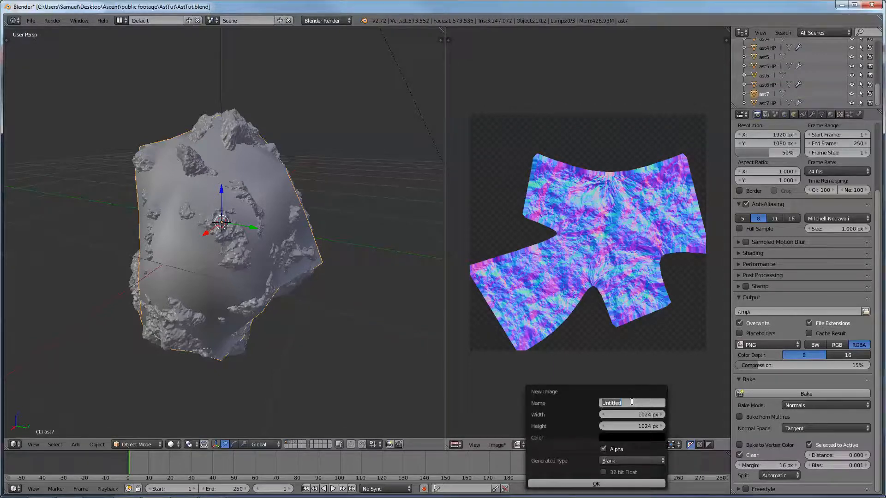
pyautogui.write('ast7AO')
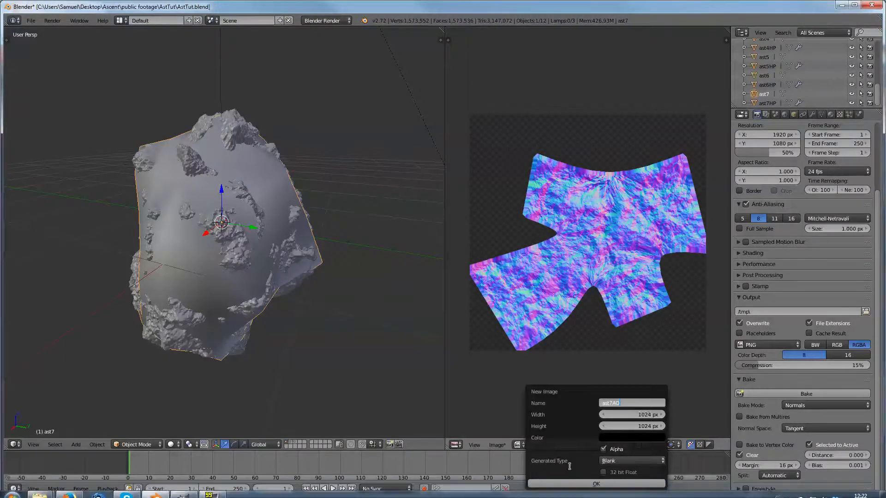
pyautogui.click(584, 484)
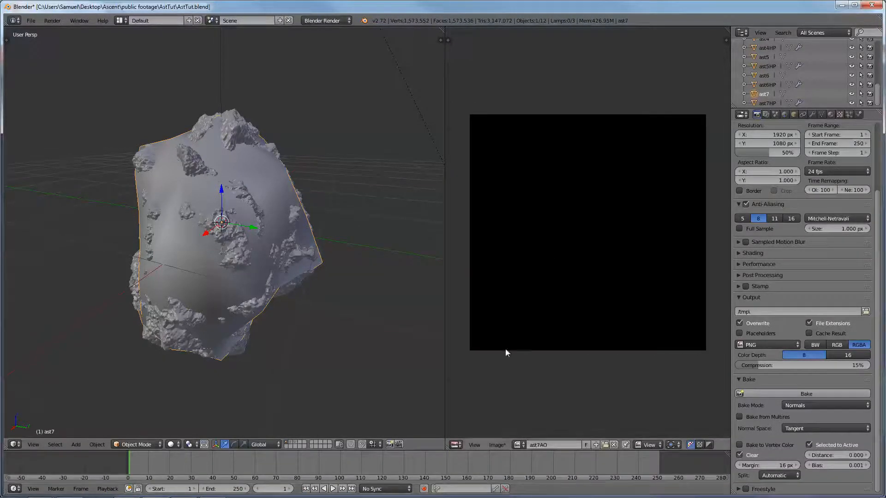
# Select ast7HP together with the active ast7, enter Edit Mode and assign the ast7AO image to ast7's UVs.
pyautogui.keyDown('ctrl'); pyautogui.click(762, 102); pyautogui.keyUp('ctrl')
pyautogui.press('Tab')
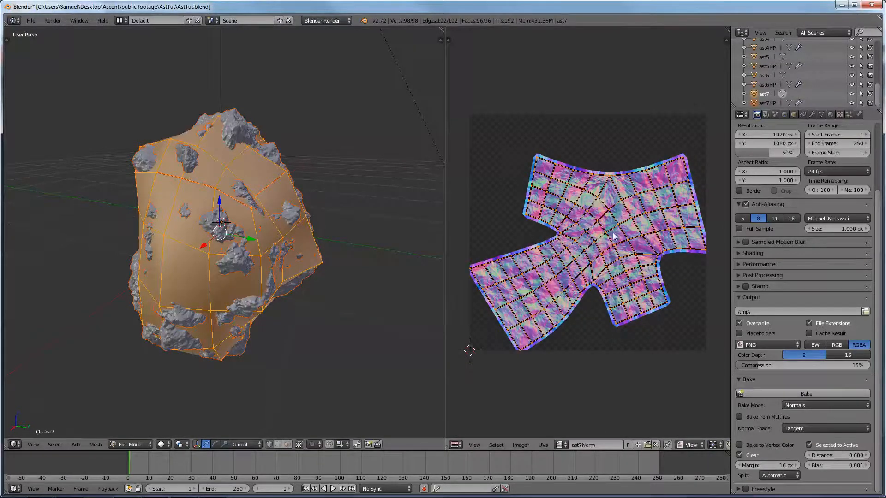
pyautogui.click(561, 444)
pyautogui.click(572, 412)
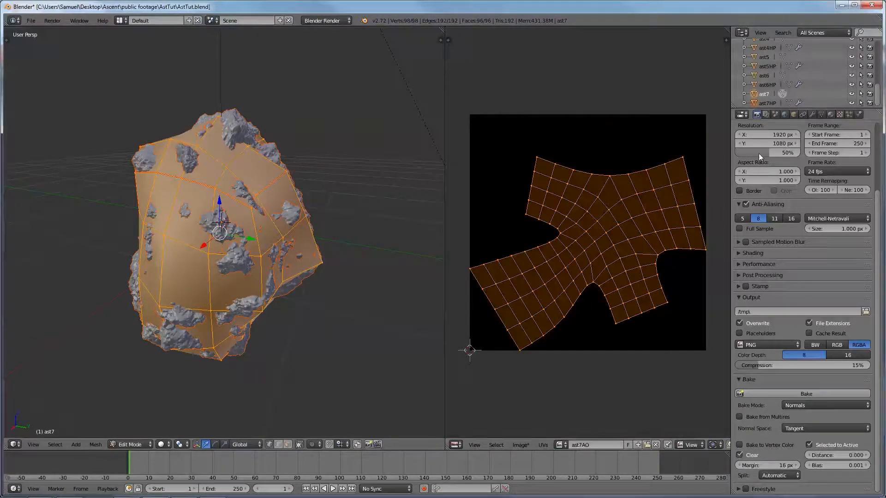
# Check that Ambient Occlusion is enabled in the World settings and go back to the bake settings.
pyautogui.click(783, 116)
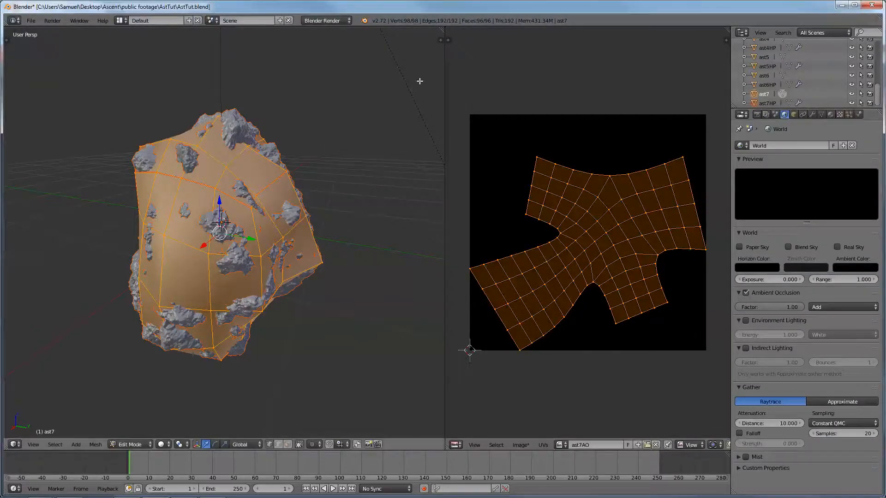
pyautogui.click(747, 291)
pyautogui.click(746, 291)
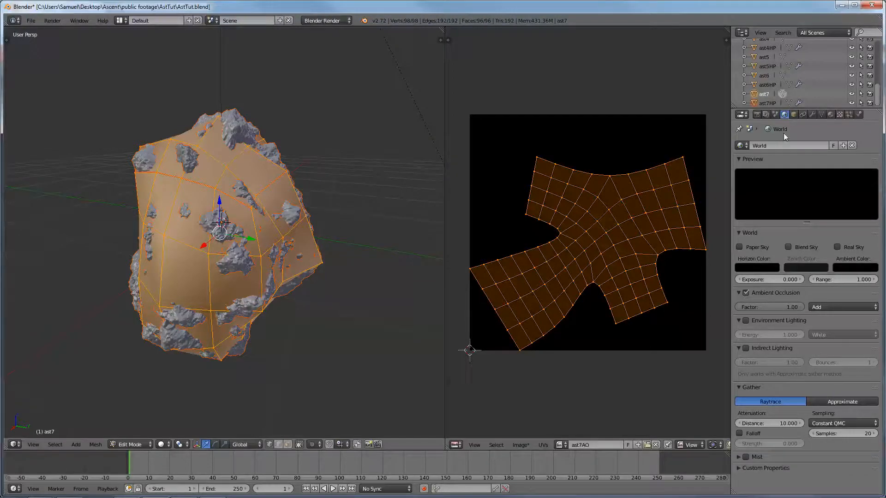
pyautogui.click(757, 114)
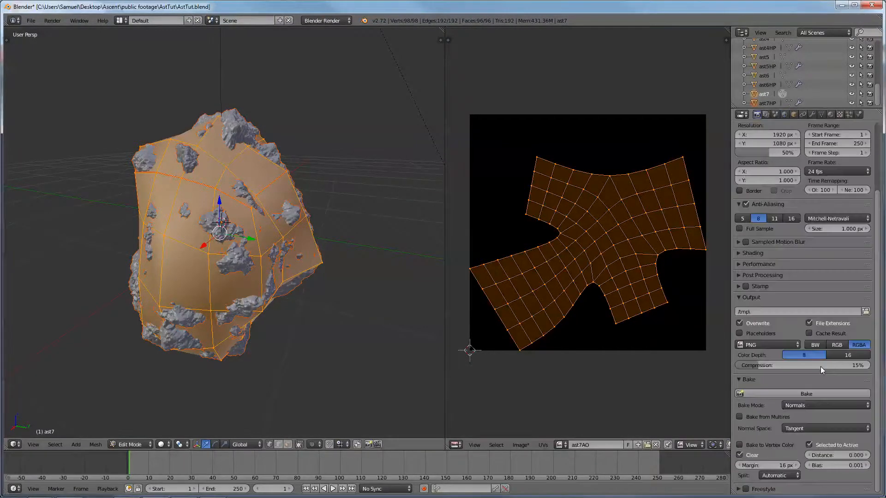
# Set the bake mode to Ambient Occlusion, bake it into the ast7AO image, and leave Edit Mode.
pyautogui.click(807, 404)
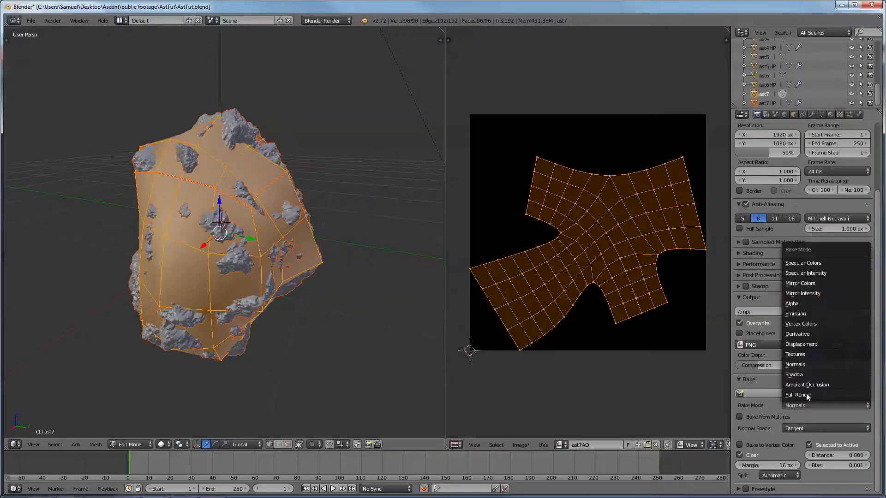
pyautogui.click(797, 384)
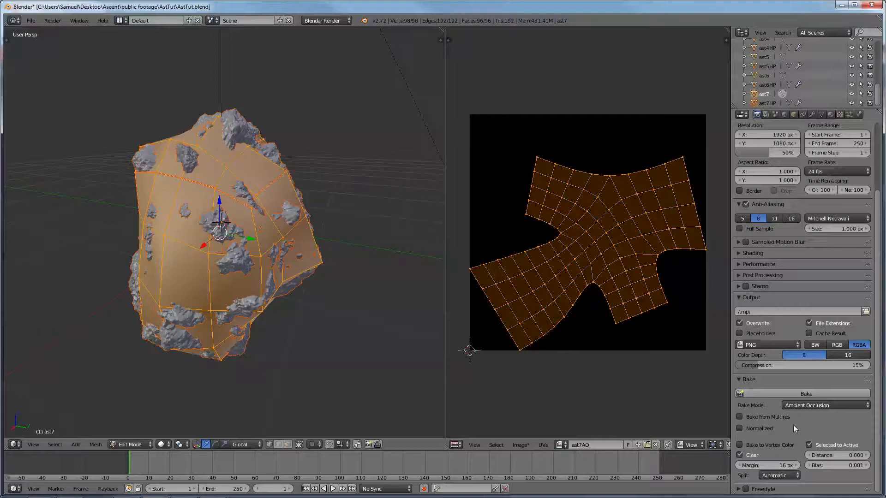
pyautogui.click(760, 393)
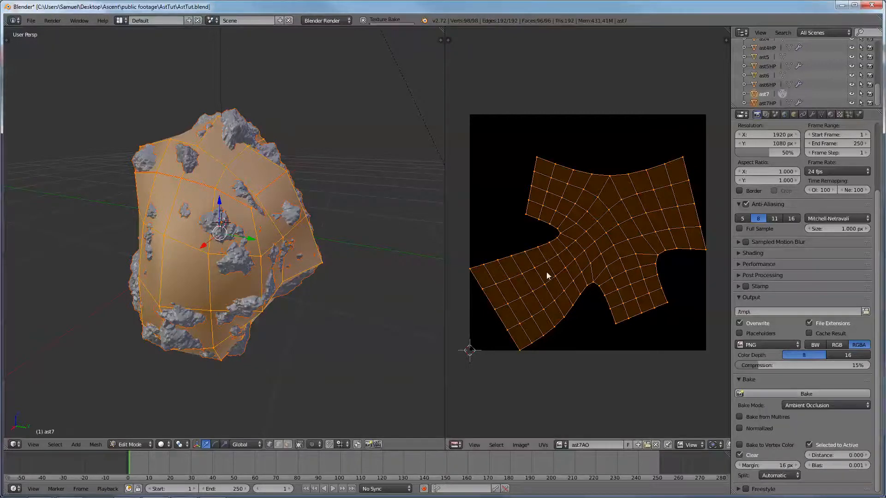
pyautogui.press('Tab')
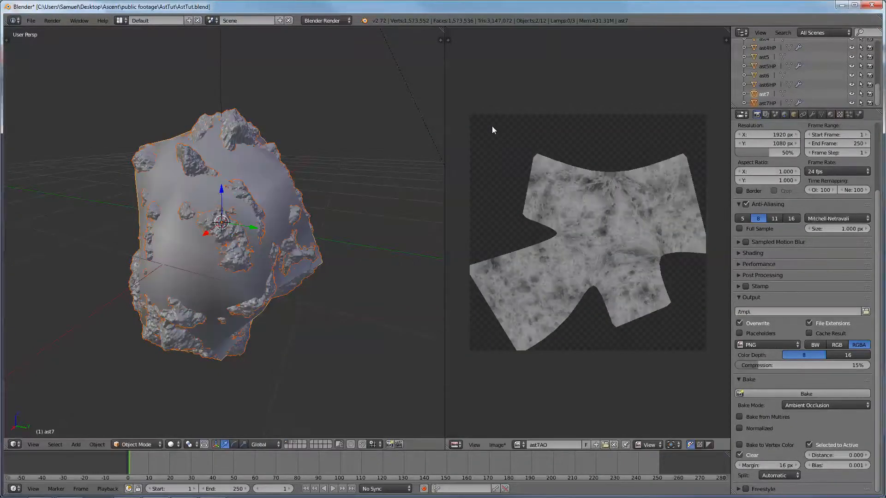
# Save the baked ambient occlusion image in the textures folder as ast7AO.bmp in BMP format.
pyautogui.click(497, 445)
pyautogui.click(508, 369)
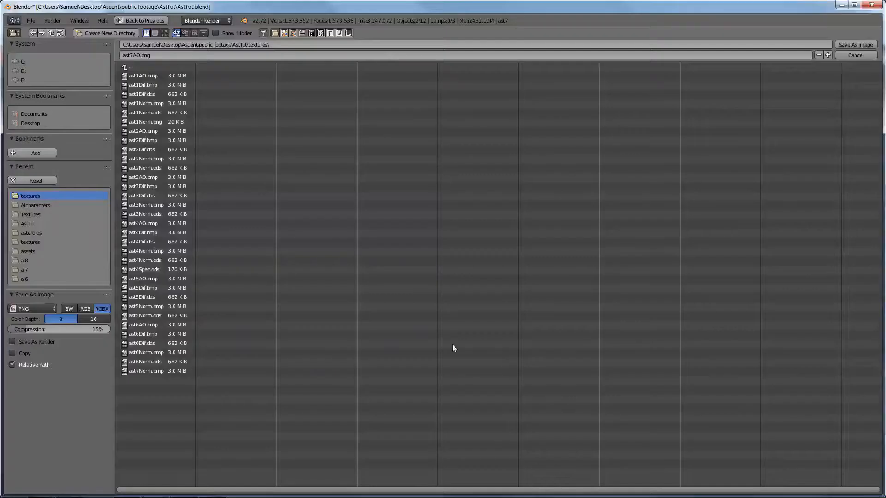
pyautogui.click(29, 308)
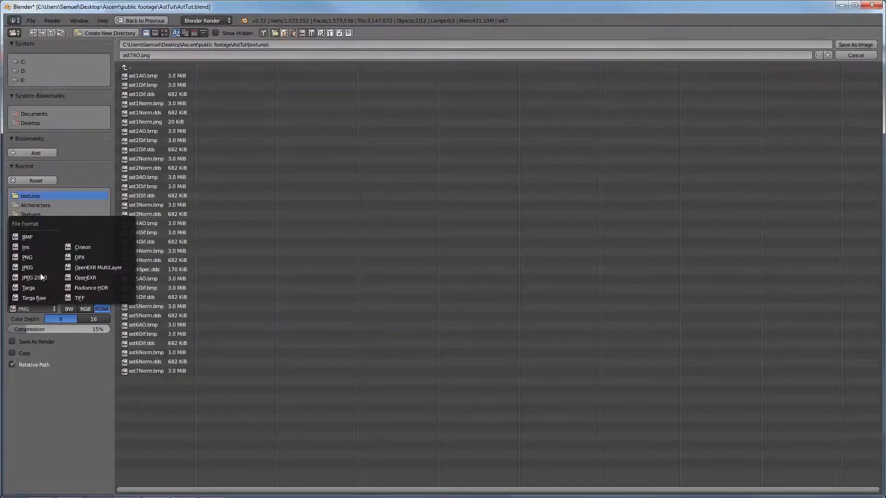
pyautogui.click(43, 235)
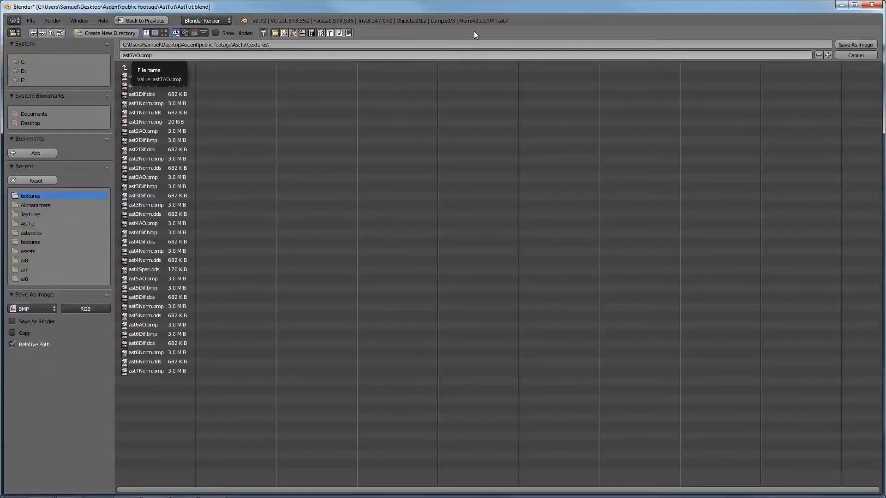
pyautogui.click(855, 43)
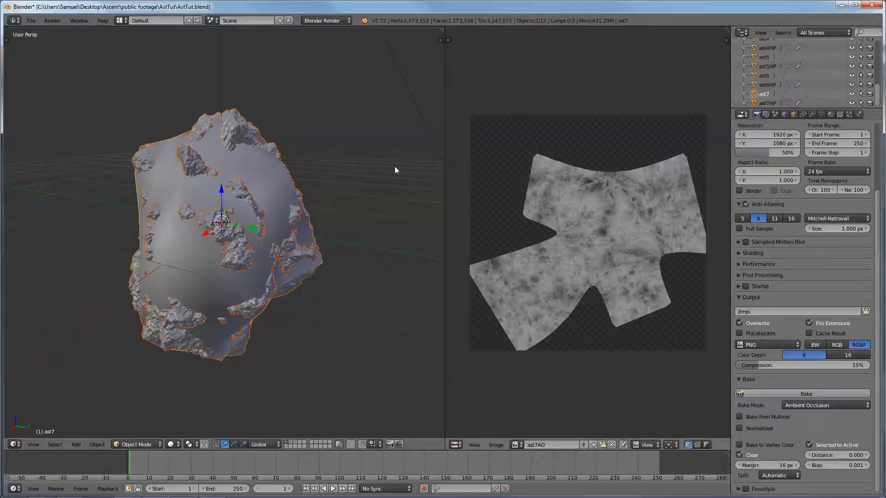
# Select only the high-poly ast7HP and move it to the fourth layer.
pyautogui.rightClick(241, 125)
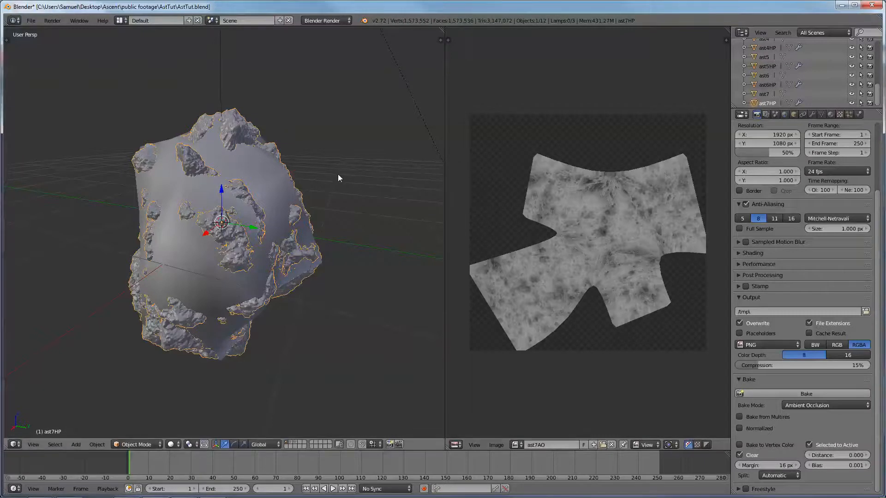
pyautogui.press('m')
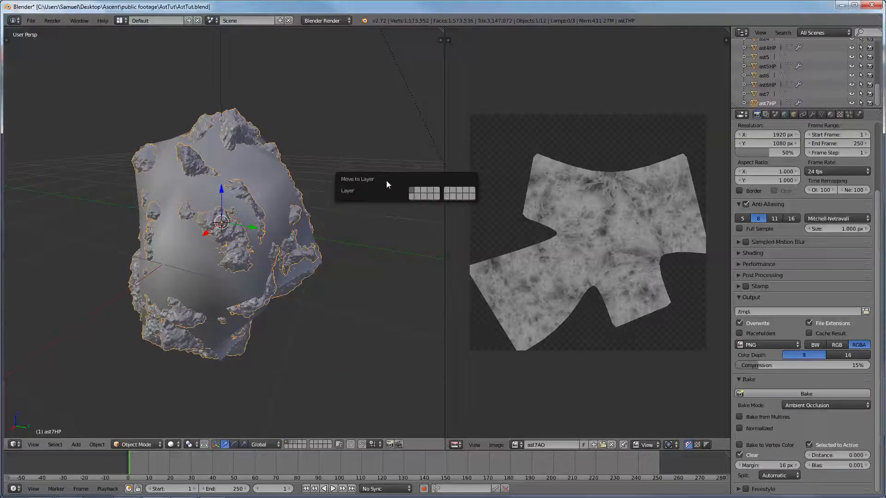
pyautogui.click(430, 190)
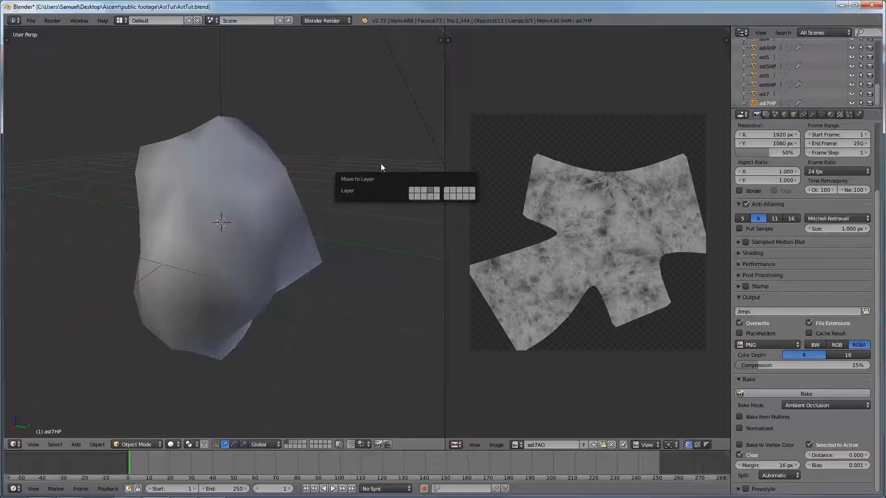
# Show the 3D view in textured shading and inspect the low-poly asteroid beside the finished ones.
pyautogui.scroll(-3, 261, 234)
pyautogui.moveTo(220, 300); pyautogui.dragTo(292, 278, button='middle')
pyautogui.scroll(-2, 293, 278)
pyautogui.moveTo(223, 304); pyautogui.dragTo(323, 273, button='middle')
pyautogui.scroll(4, 283, 285)
pyautogui.scroll(-3, 266, 295)
pyautogui.scroll(3, 322, 272)
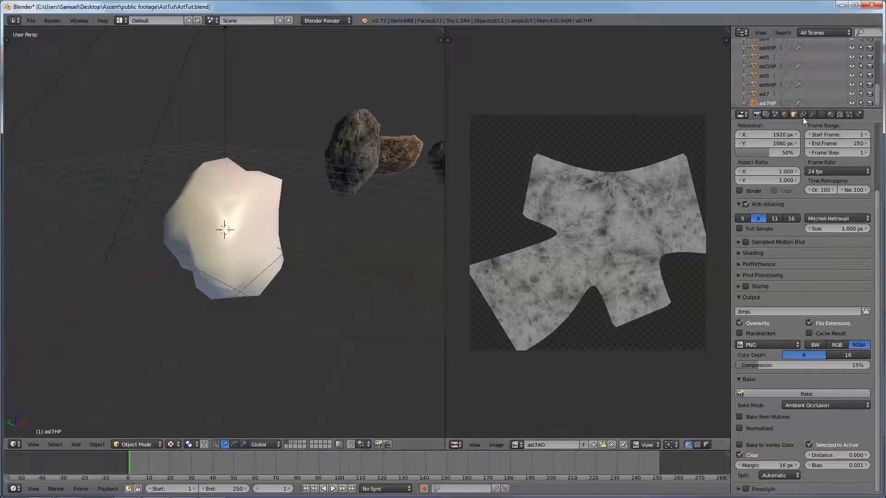
# Add a new material named ast7 to the active ast7HP and set its diffuse intensity to 1.000.
pyautogui.click(830, 115)
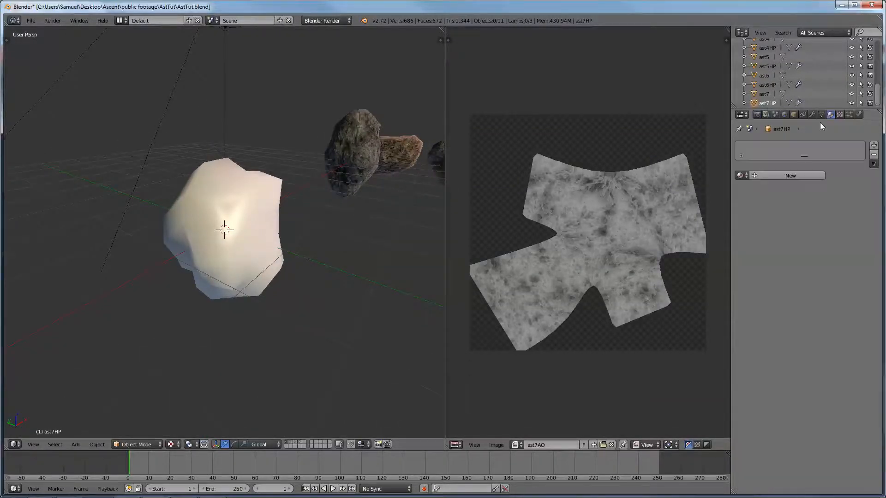
pyautogui.click(770, 175)
pyautogui.click(770, 175)
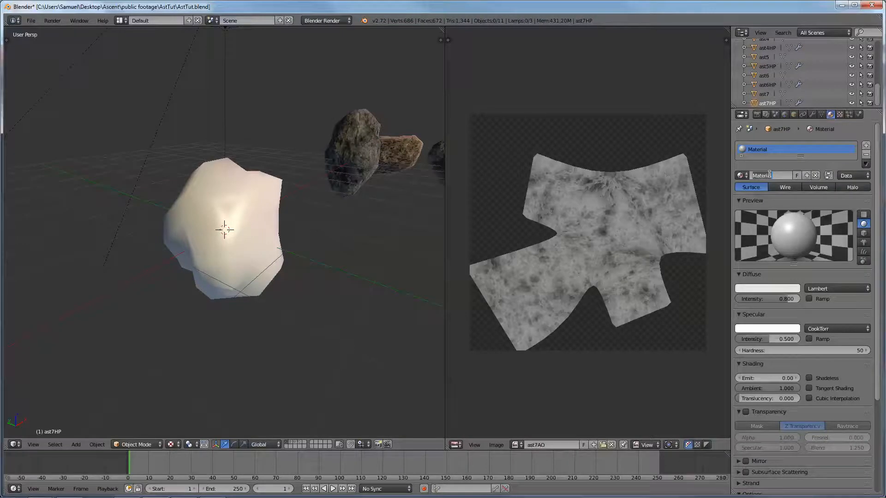
pyautogui.write('A')
pyautogui.write('as')
pyautogui.write('t7')
pyautogui.press('Return')
pyautogui.moveTo(787, 300); pyautogui.dragTo(801, 302)
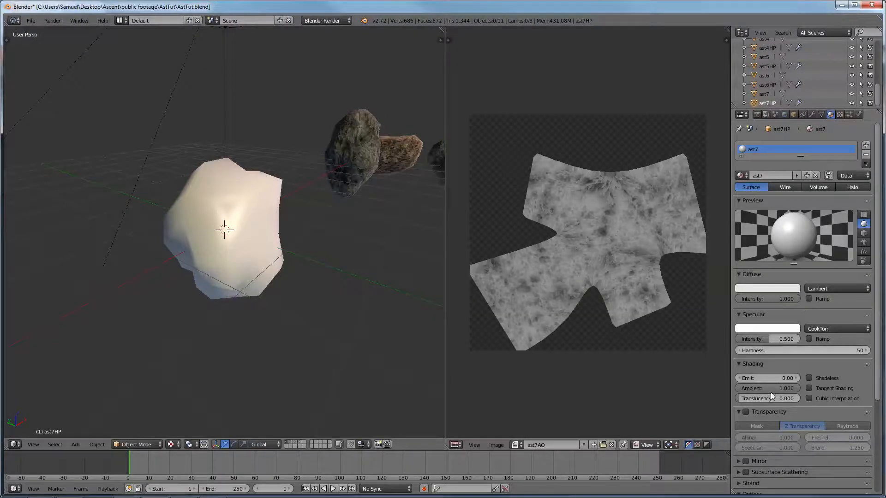
pyautogui.scroll(-3, 771, 385)
pyautogui.scroll(-3, 771, 382)
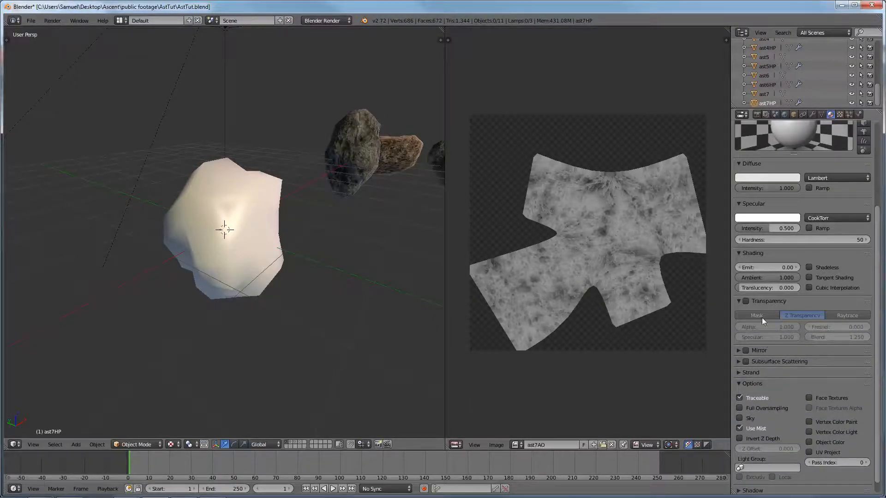
pyautogui.scroll(-1, 751, 301)
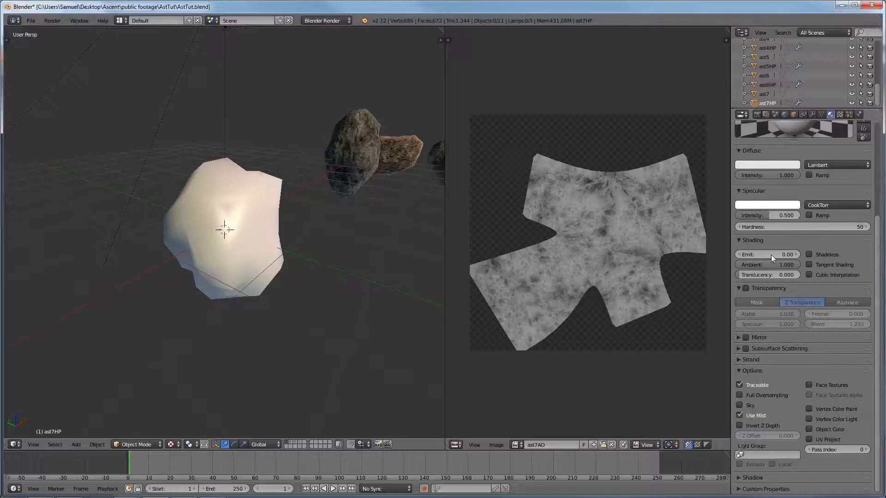
# Add a new texture named ast7Dif in the first texture slot of the ast7 material.
pyautogui.click(840, 114)
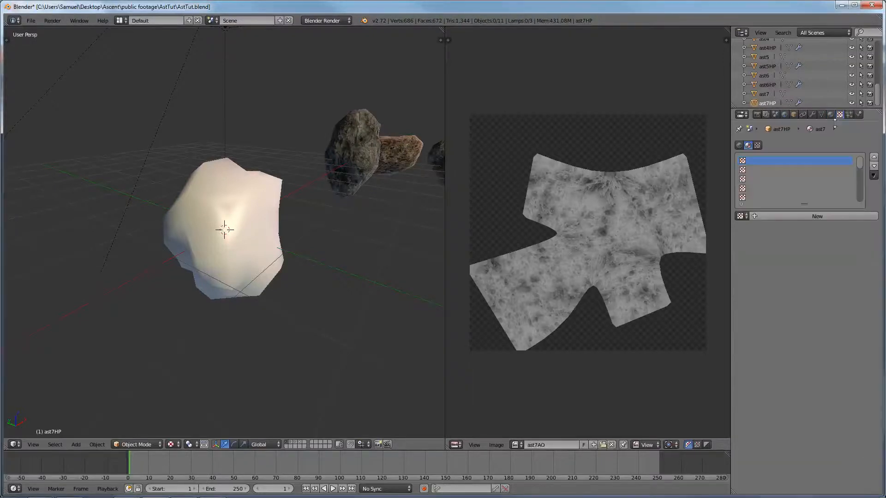
pyautogui.click(776, 218)
pyautogui.click(776, 218)
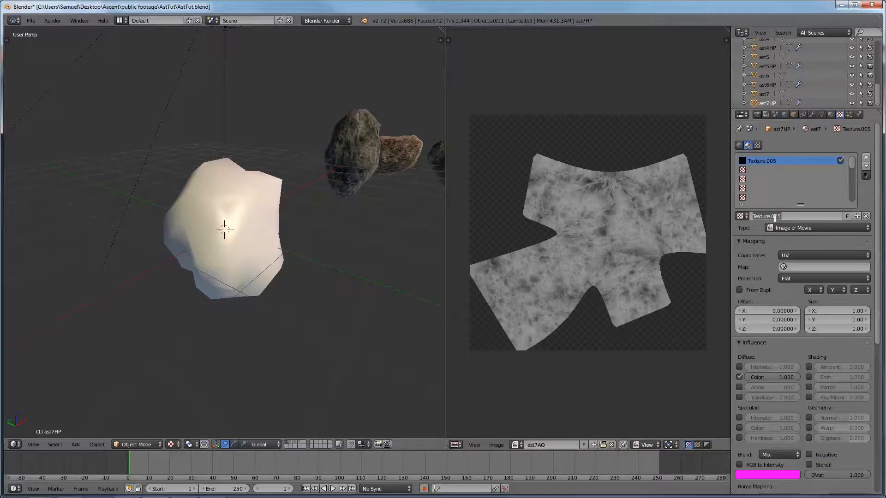
pyautogui.write('ast7Dif')
pyautogui.press('Return')
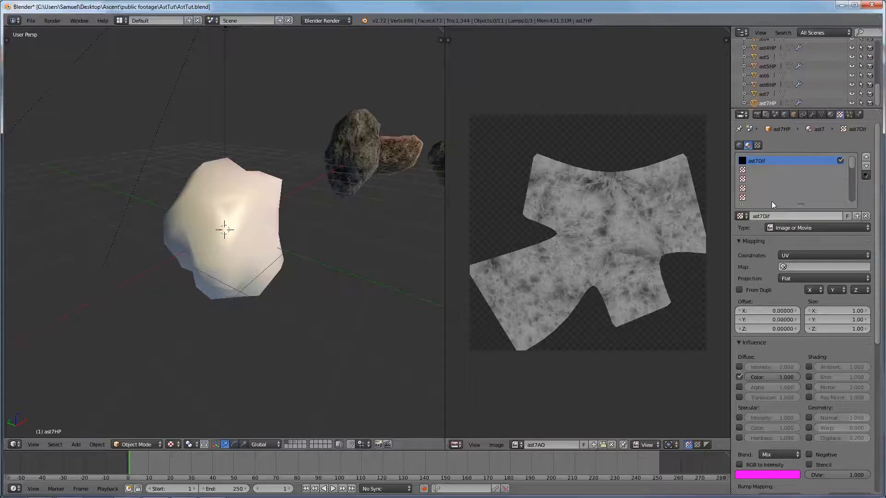
# Add a second texture to the ast7 material in the next slot and name it ast7Norm.
pyautogui.click(761, 169)
pyautogui.click(764, 218)
pyautogui.doubleClick(765, 216)
pyautogui.write('ast7Norm')
pyautogui.press('Return')
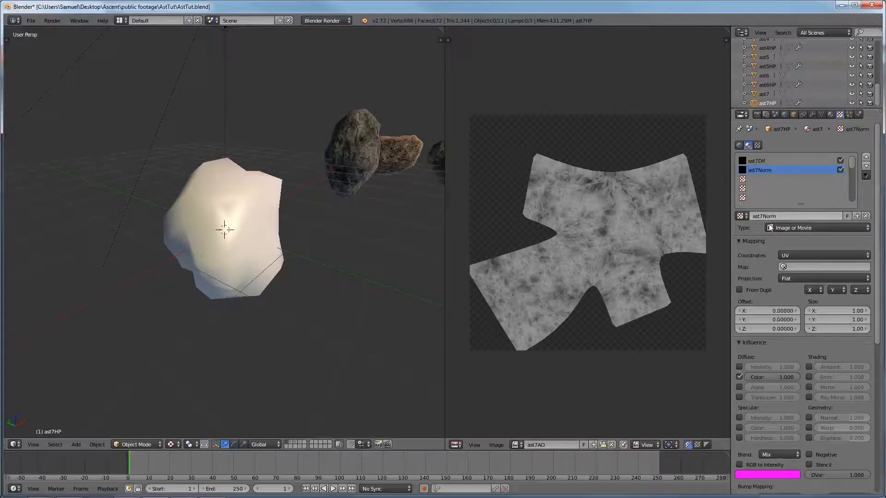
# Search the existing images for ast7 and assign the ast7Norm image to the ast7Norm texture.
pyautogui.scroll(-10, 768, 391)
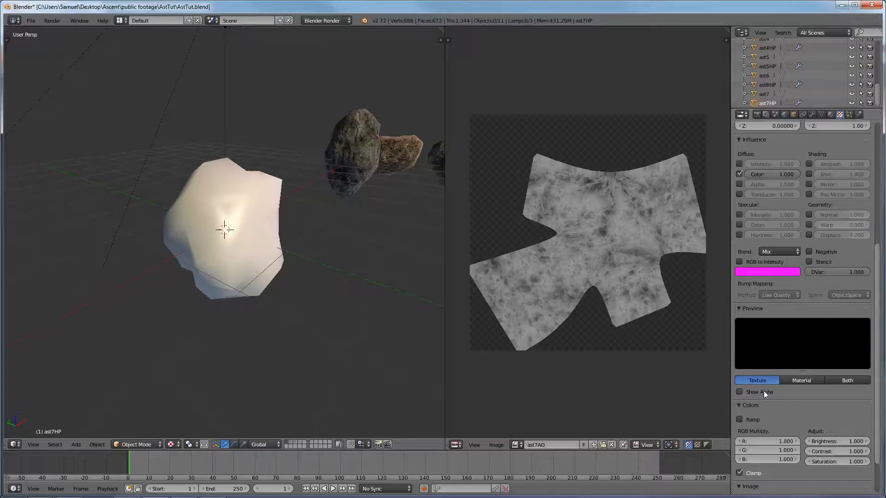
pyautogui.scroll(-3, 767, 313)
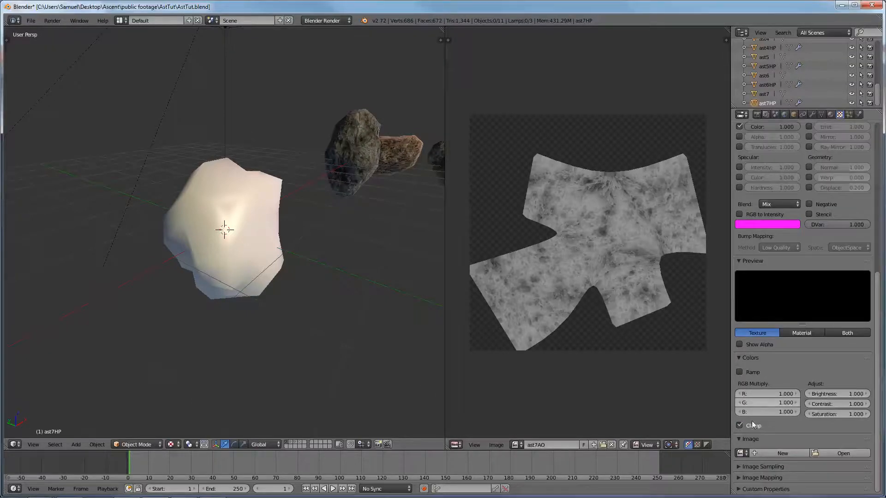
pyautogui.click(741, 453)
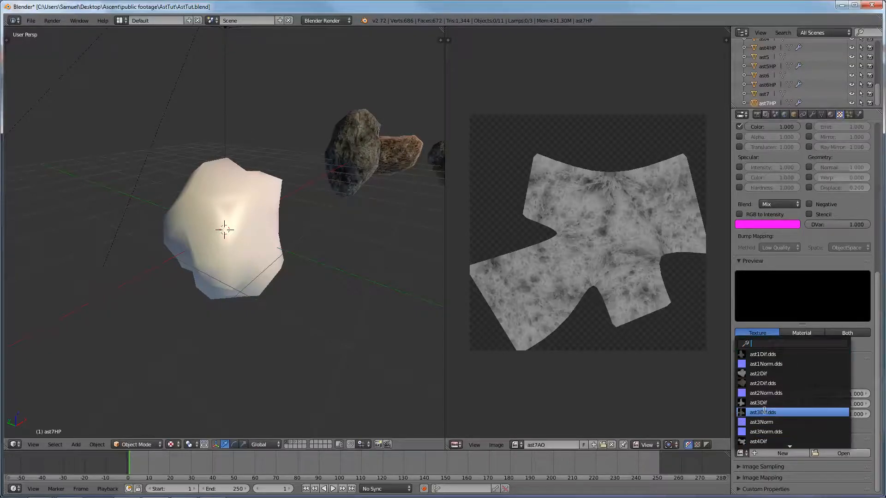
pyautogui.write('ast7')
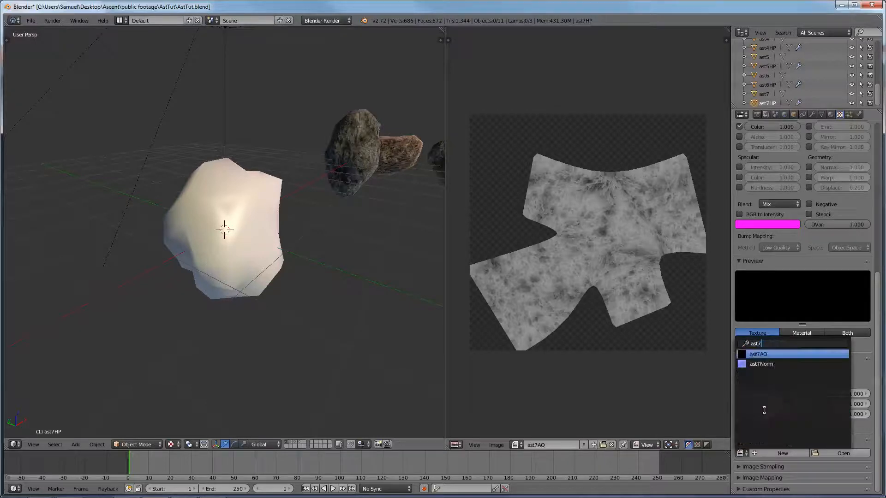
pyautogui.click(761, 364)
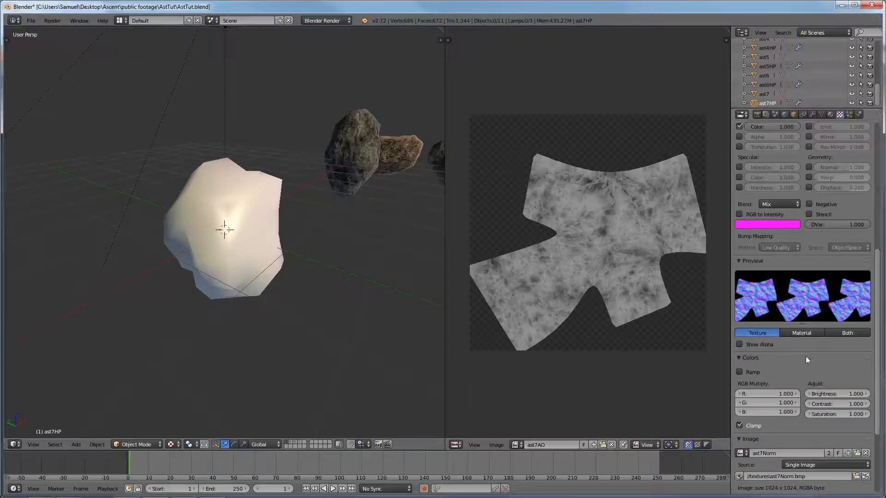
# Enable Normal Map in the image sampling settings of the ast7Norm texture and collapse those settings.
pyautogui.scroll(10, 808, 365)
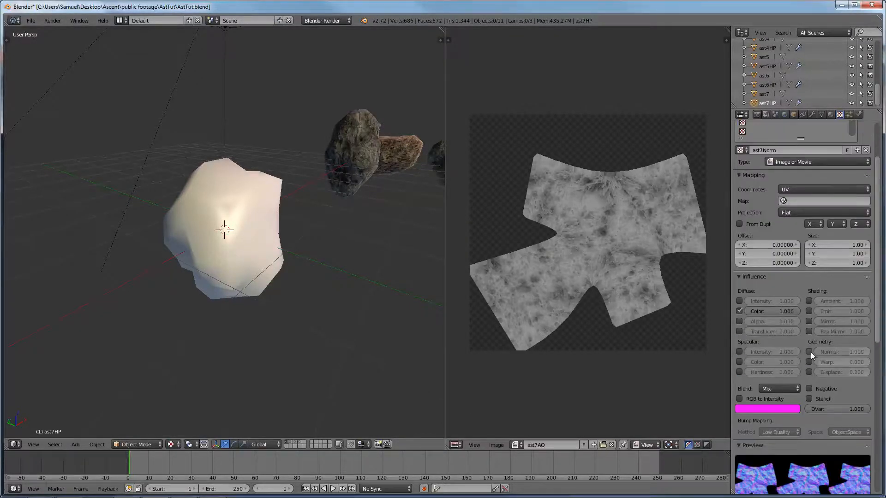
pyautogui.scroll(-12, 810, 352)
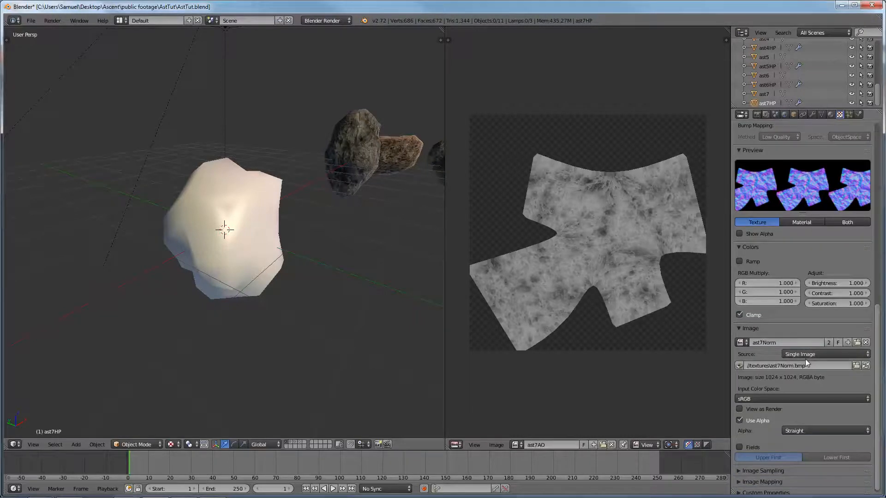
pyautogui.scroll(-4, 759, 457)
pyautogui.click(809, 408)
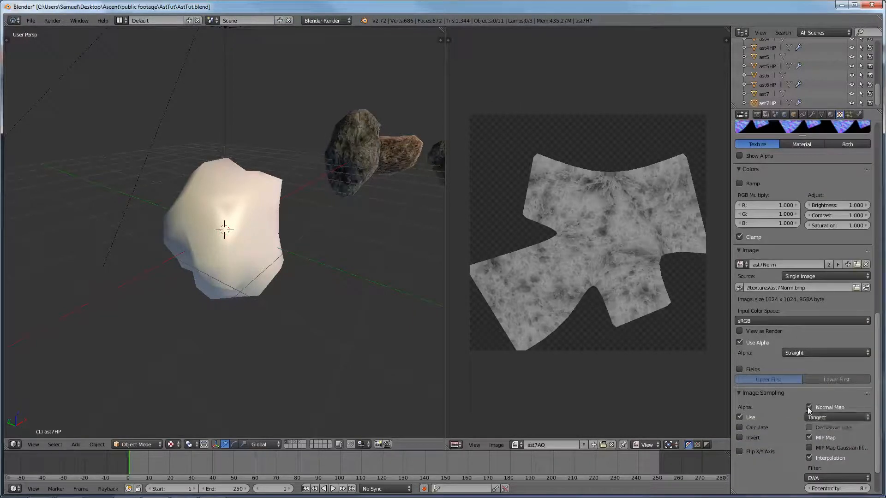
pyautogui.click(766, 392)
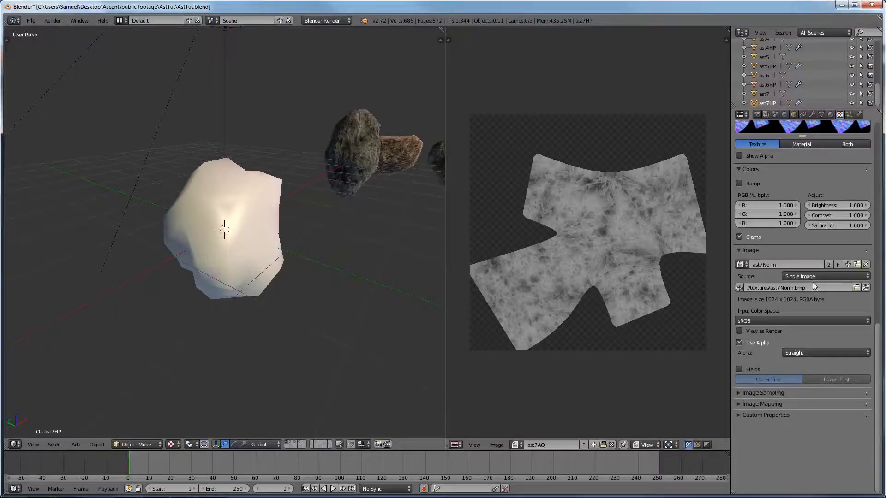
# Make the ast7Norm texture influence Normal at 1.000 instead of Color, and return to the material settings.
pyautogui.scroll(5, 812, 281)
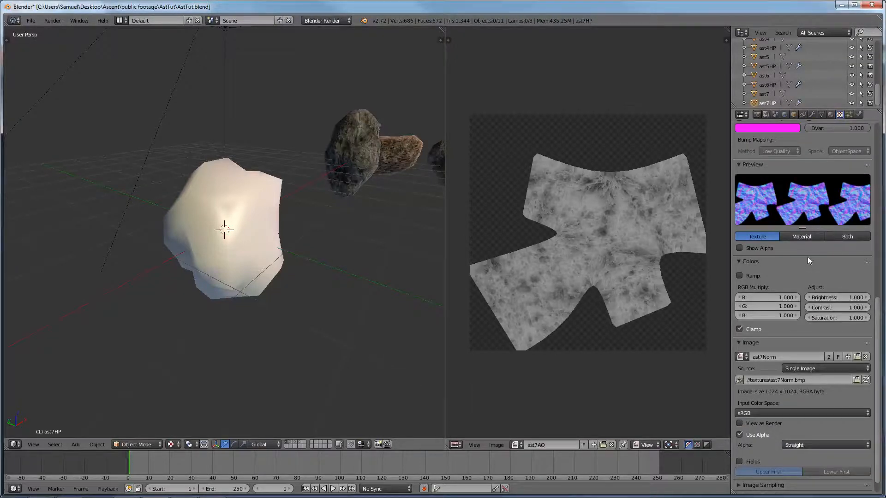
pyautogui.scroll(10, 808, 261)
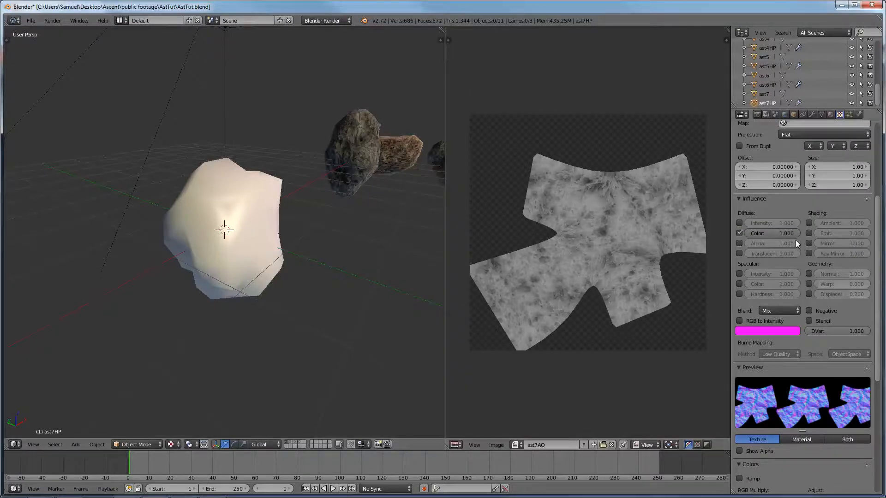
pyautogui.scroll(7, 795, 243)
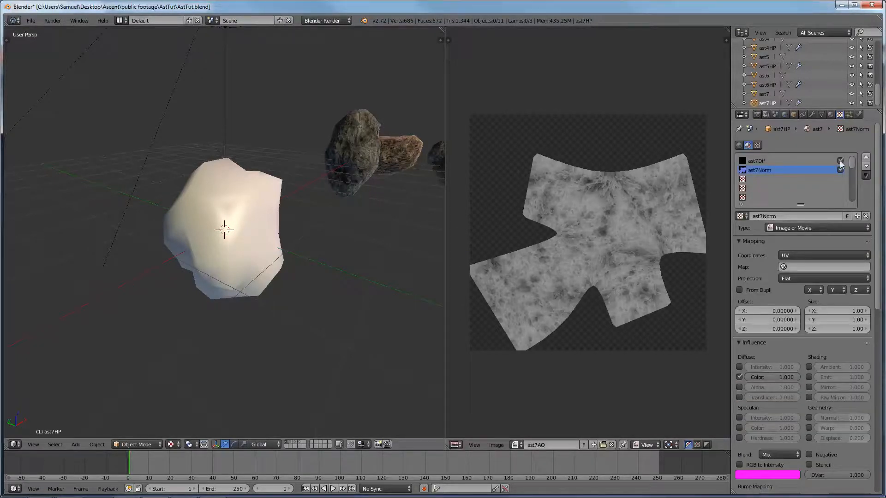
pyautogui.scroll(-14, 807, 272)
pyautogui.scroll(5, 806, 252)
pyautogui.click(808, 233)
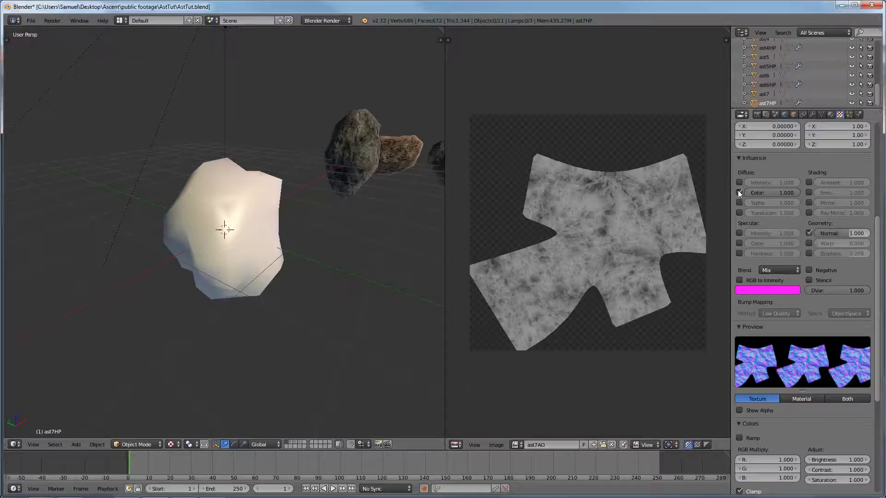
pyautogui.click(829, 114)
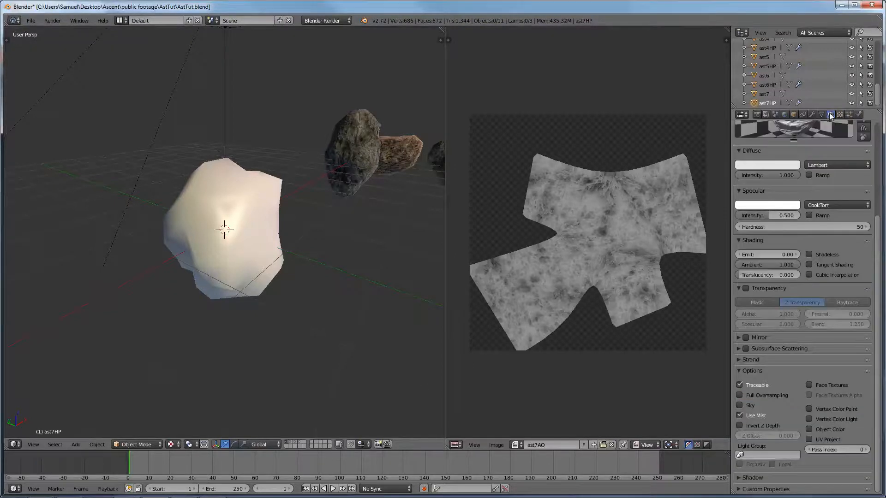
# Select the low-poly asteroid ast7 and assign the existing ast7 material to it.
pyautogui.scroll(6, 785, 270)
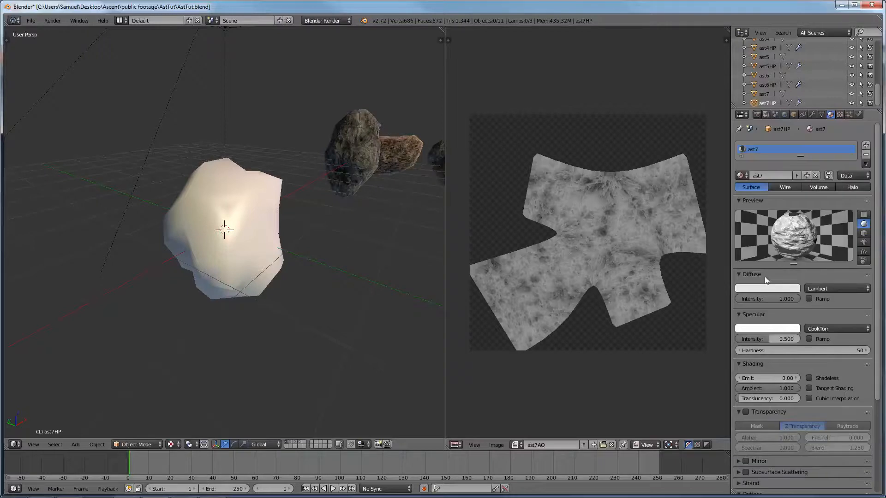
pyautogui.moveTo(272, 290); pyautogui.dragTo(220, 274, button='middle')
pyautogui.rightClick(278, 257)
pyautogui.scroll(-5, 219, 274)
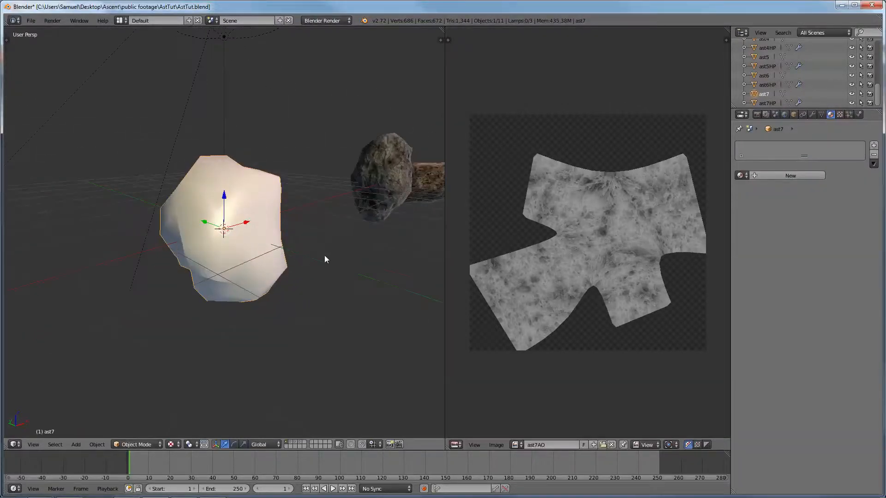
pyautogui.moveTo(335, 255); pyautogui.dragTo(355, 266, button='middle')
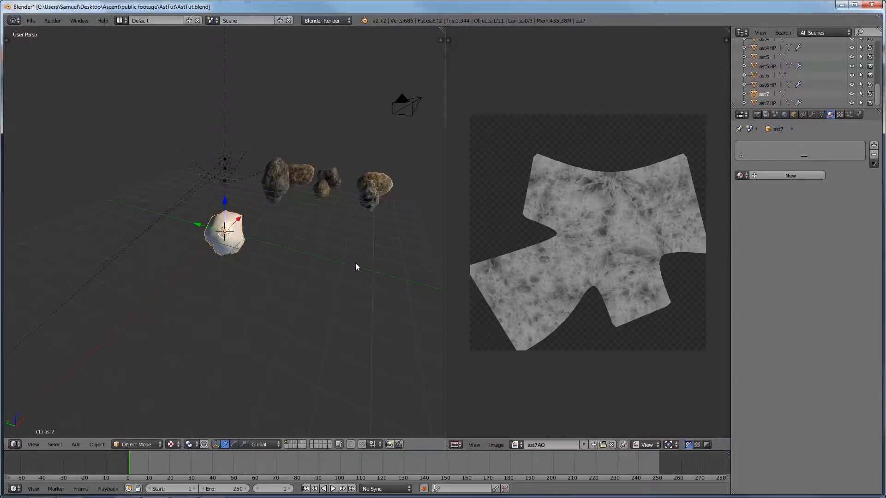
pyautogui.scroll(4, 355, 266)
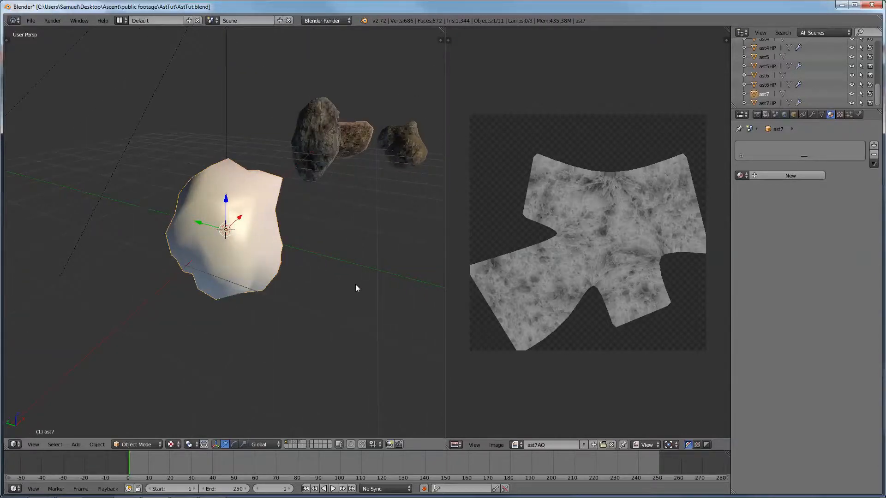
pyautogui.click(741, 176)
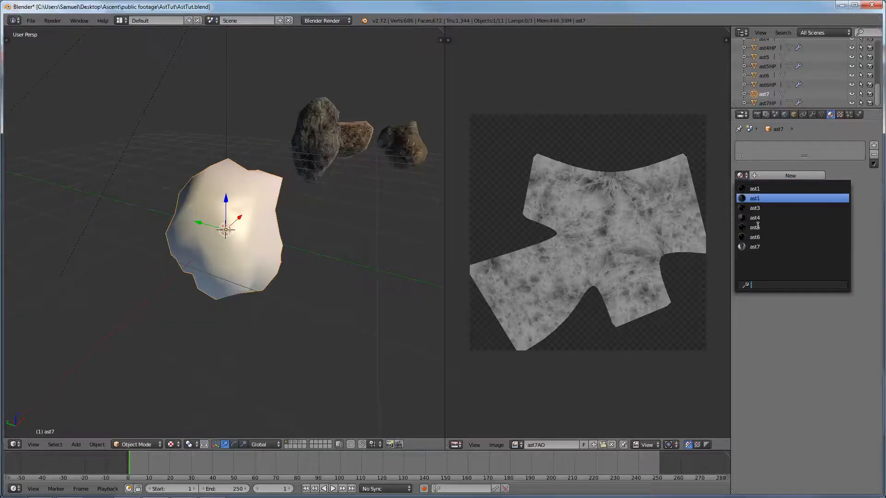
pyautogui.click(755, 246)
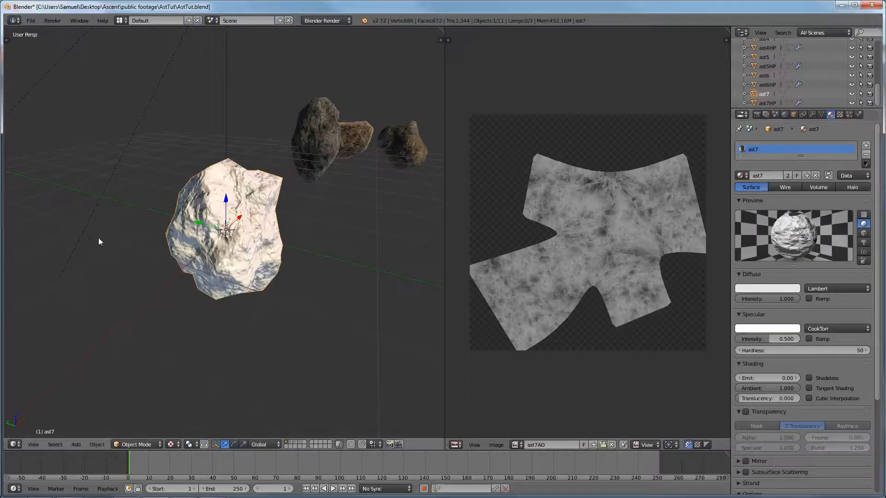
pyautogui.moveTo(297, 232); pyautogui.dragTo(369, 215, button='middle')
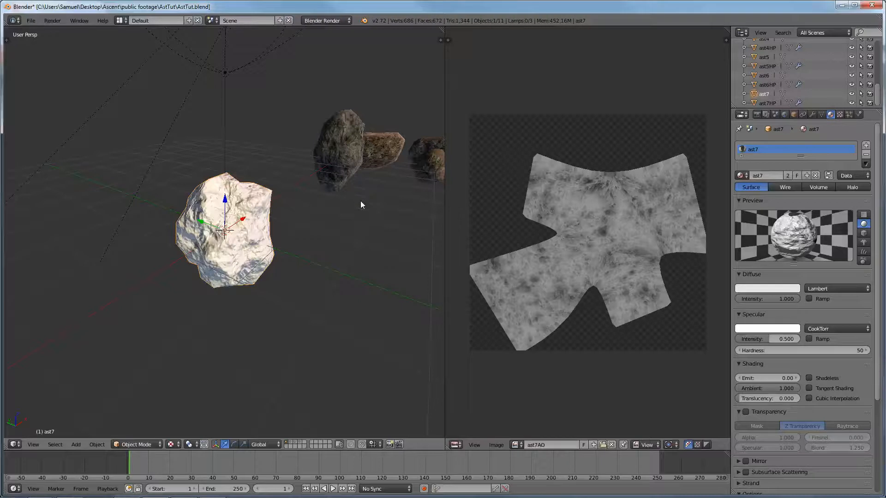
pyautogui.moveTo(360, 201); pyautogui.dragTo(337, 240, button='middle')
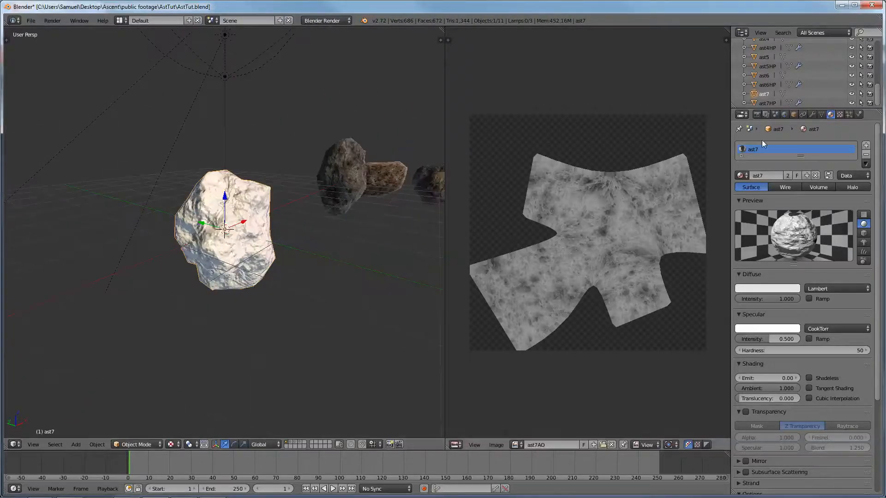
# Enable the Color influence of the ast7Norm texture, disable it again, and inspect the asteroid's surface from several sides.
pyautogui.click(842, 114)
pyautogui.scroll(8, 802, 194)
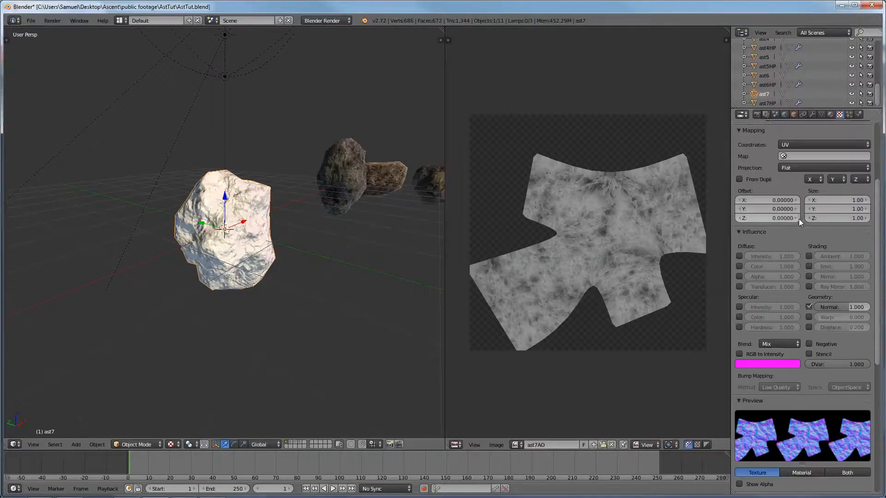
pyautogui.scroll(-2, 762, 391)
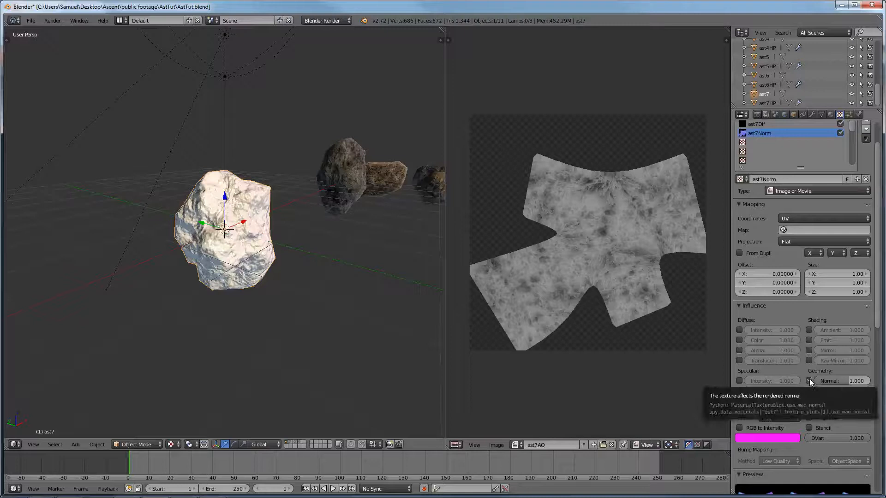
pyautogui.click(739, 340)
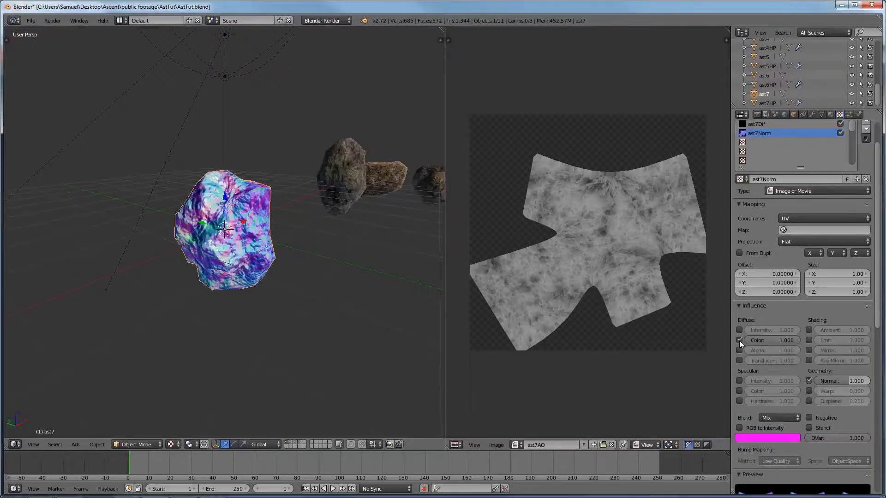
pyautogui.click(739, 341)
pyautogui.moveTo(211, 213); pyautogui.dragTo(262, 224, button='middle')
pyautogui.scroll(-4, 261, 225)
pyautogui.scroll(6, 261, 224)
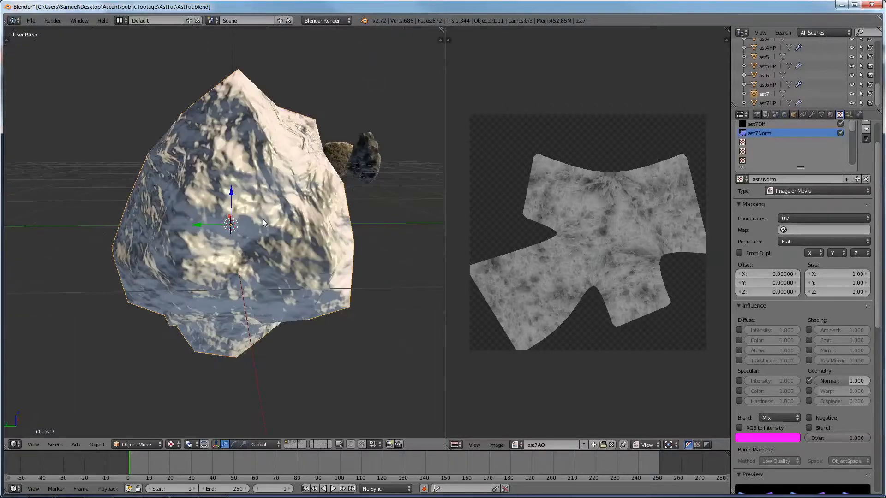
pyautogui.moveTo(297, 223); pyautogui.dragTo(347, 225, button='middle')
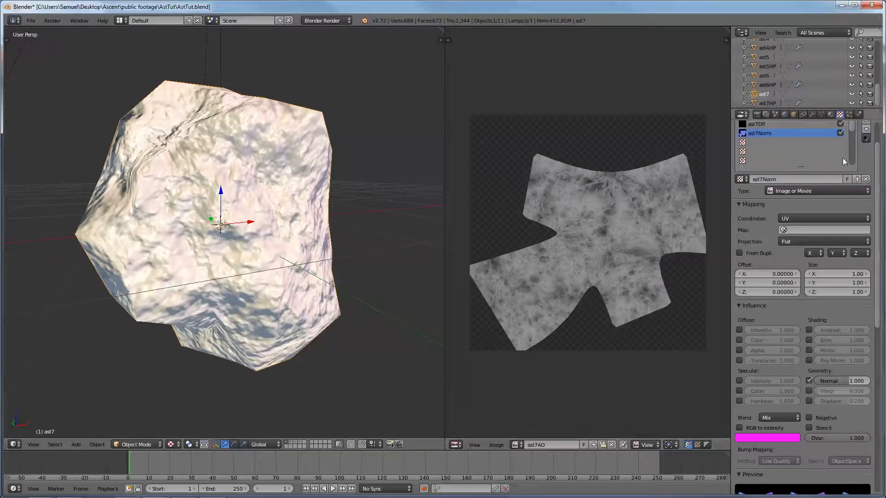
# Select the ast7Dif texture and start loading an image file for it.
pyautogui.scroll(2, 785, 262)
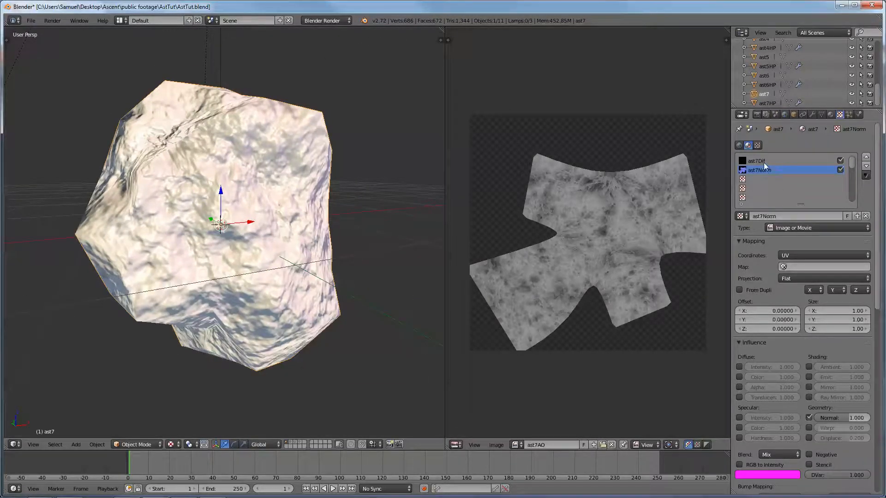
pyautogui.scroll(-10, 786, 258)
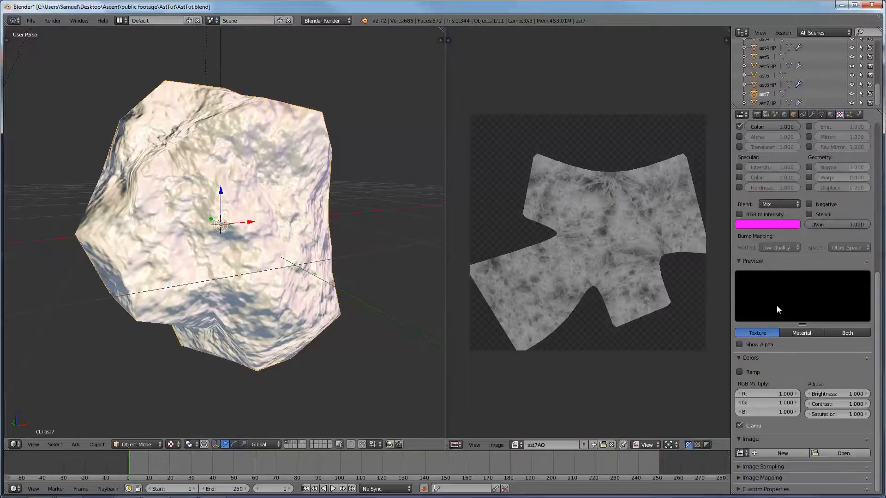
pyautogui.click(844, 454)
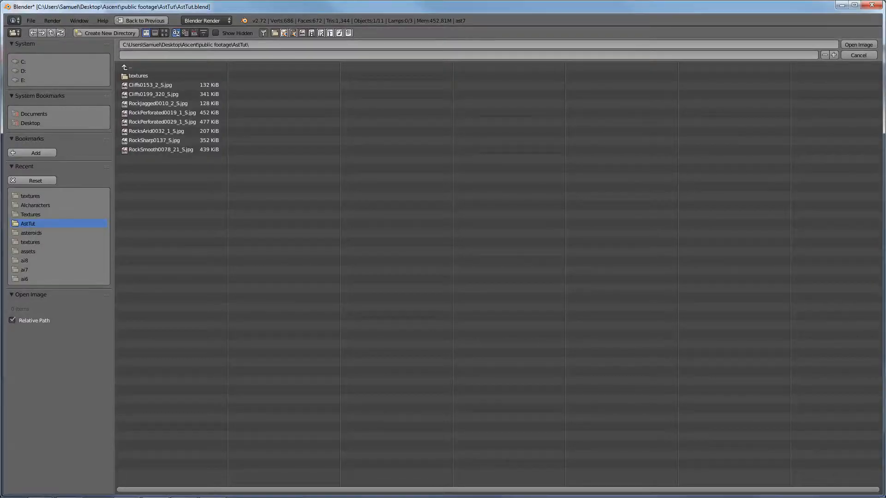
# Switch to the CG Textures website in Firefox and look through the subcategories of its Rock section.
pyautogui.click(69, 488)
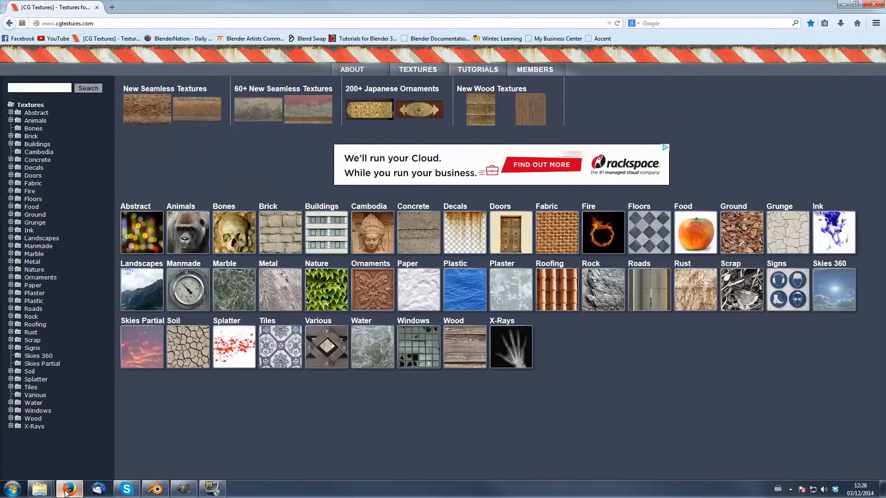
pyautogui.click(124, 23)
pyautogui.click(123, 23)
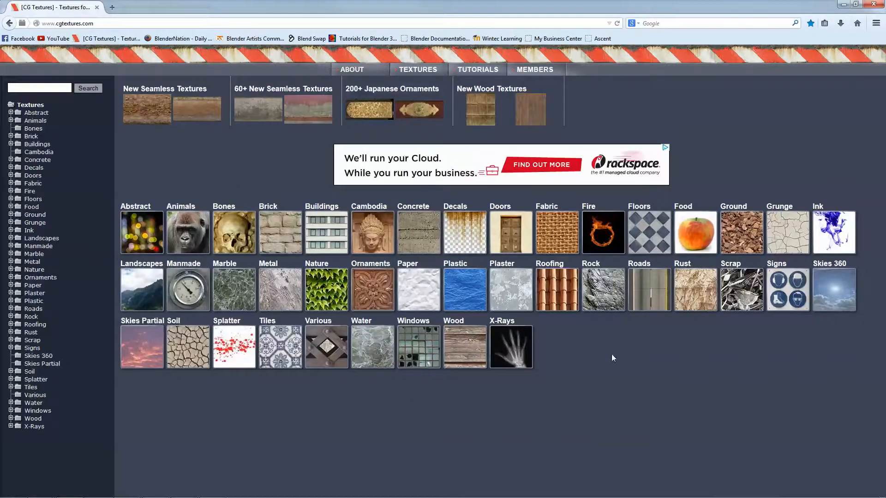
pyautogui.click(606, 290)
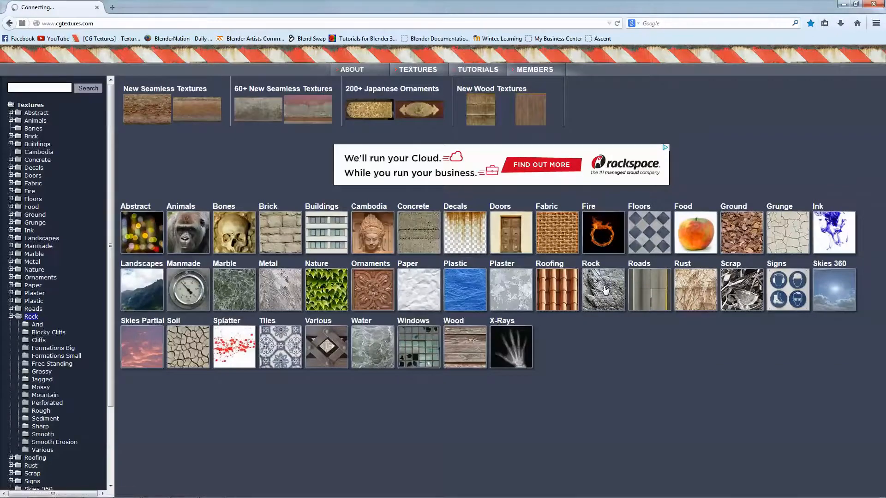
pyautogui.scroll(-3, 541, 250)
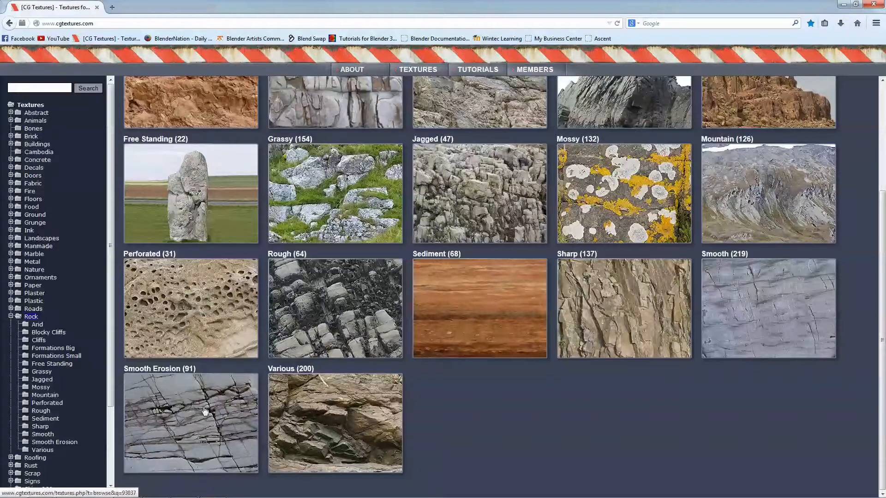
pyautogui.scroll(3, 390, 222)
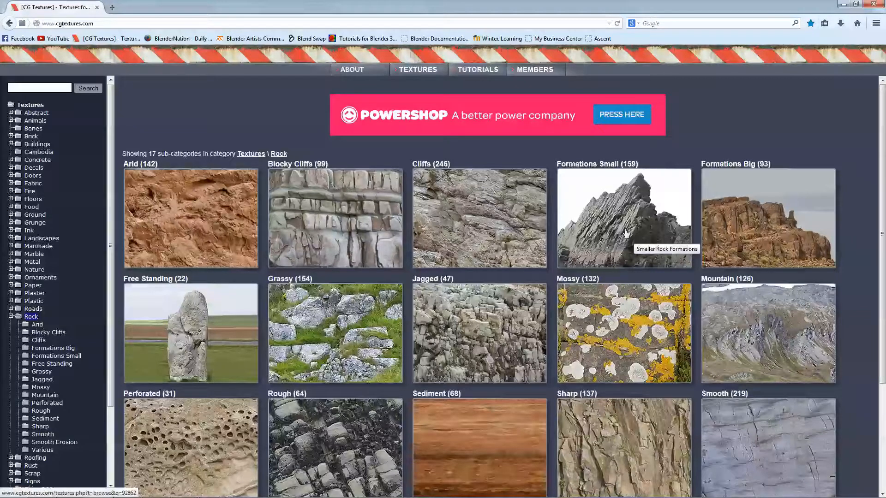
# Open the Cliffs subcategory and look through its first page of textures.
pyautogui.click(482, 213)
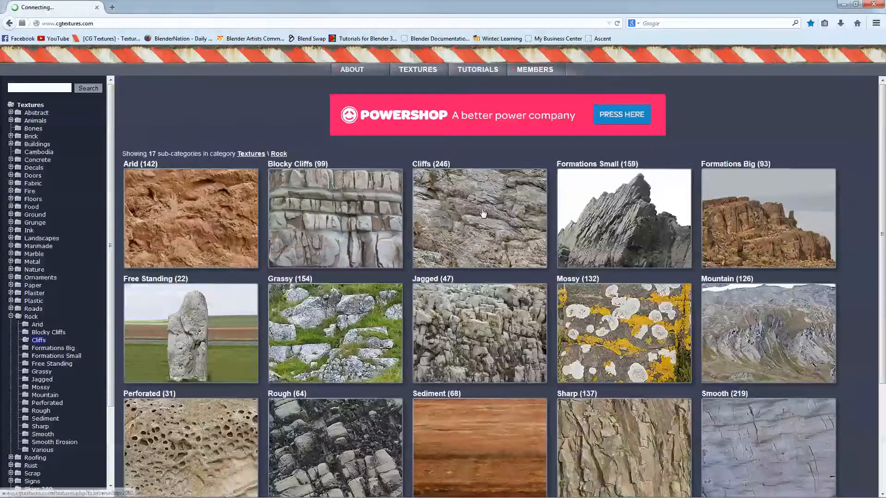
pyautogui.scroll(-3, 534, 256)
pyautogui.scroll(-3, 533, 257)
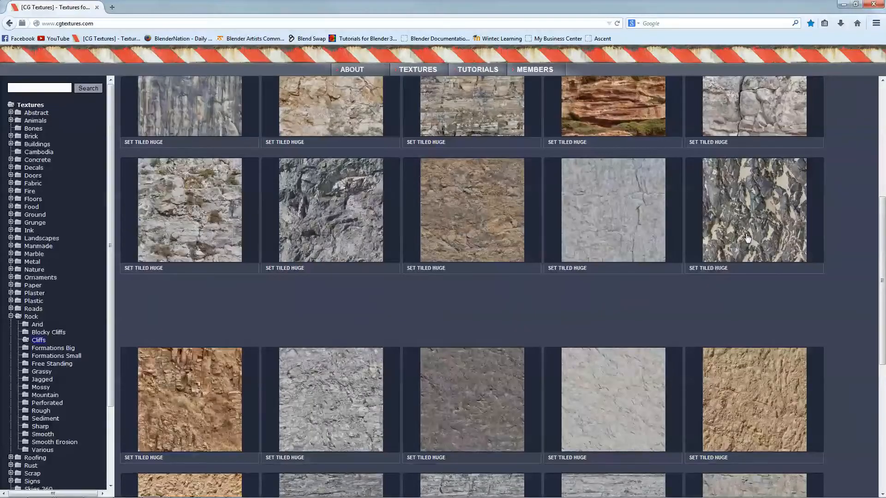
pyautogui.scroll(-5, 724, 240)
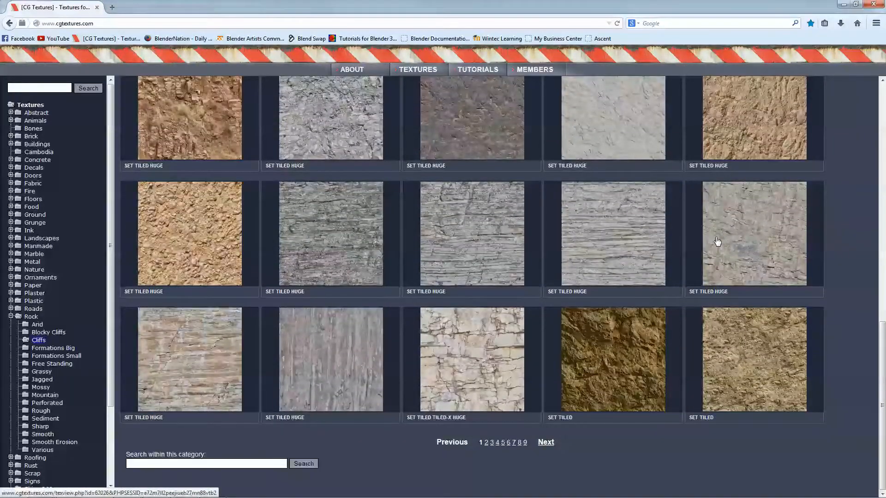
pyautogui.scroll(10, 717, 241)
pyautogui.scroll(-10, 717, 241)
pyautogui.scroll(10, 508, 364)
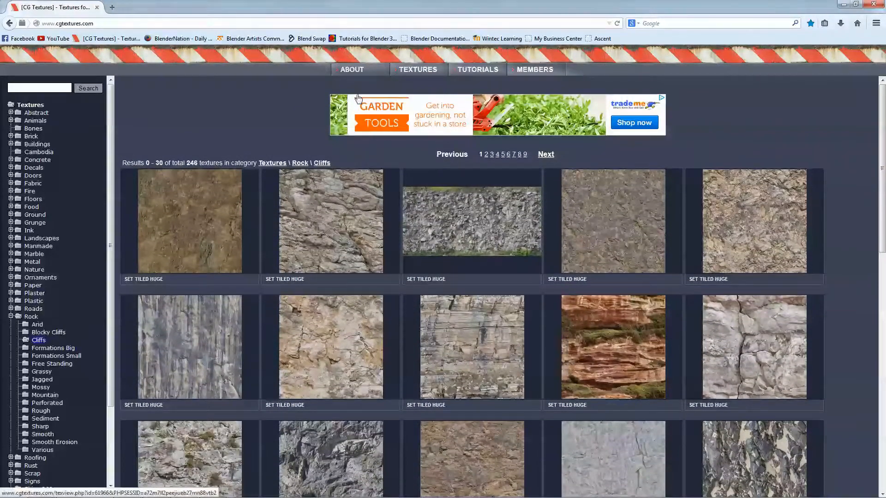
# Return to Blender, show the image files as thumbnails, and load Cliffs0153_2_S.jpg into the ast7Dif texture.
pyautogui.click(843, 6)
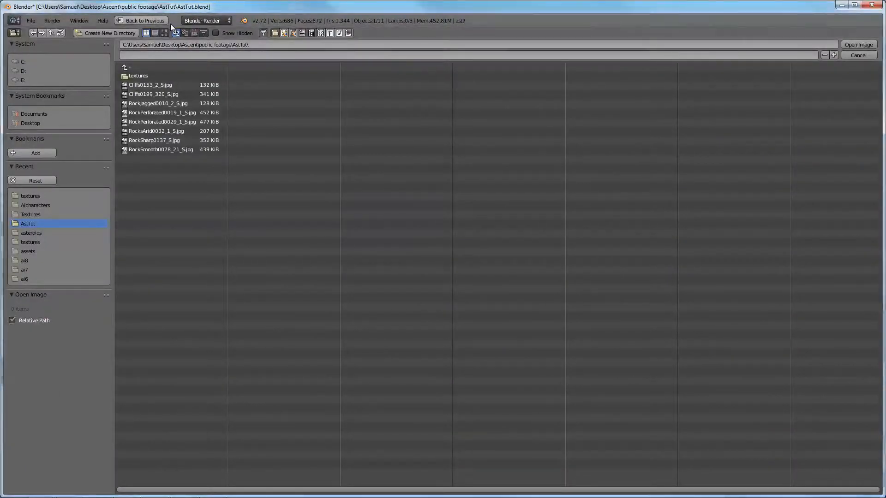
pyautogui.click(164, 33)
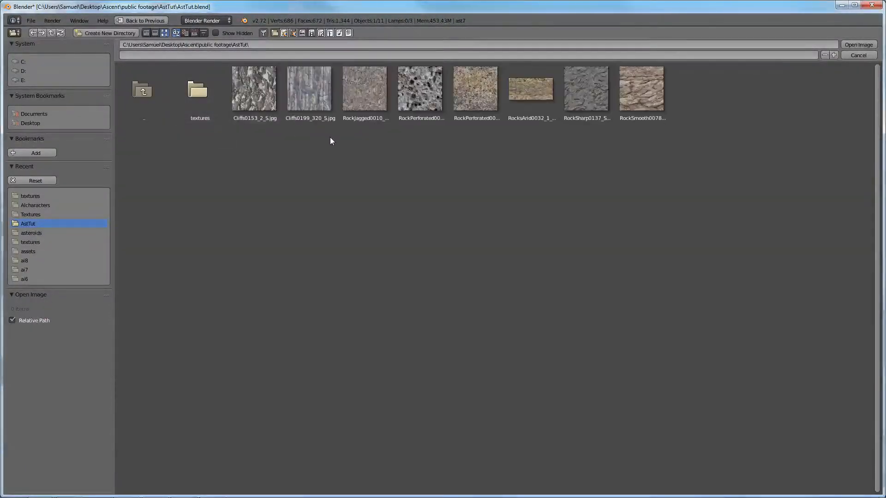
pyautogui.click(252, 99)
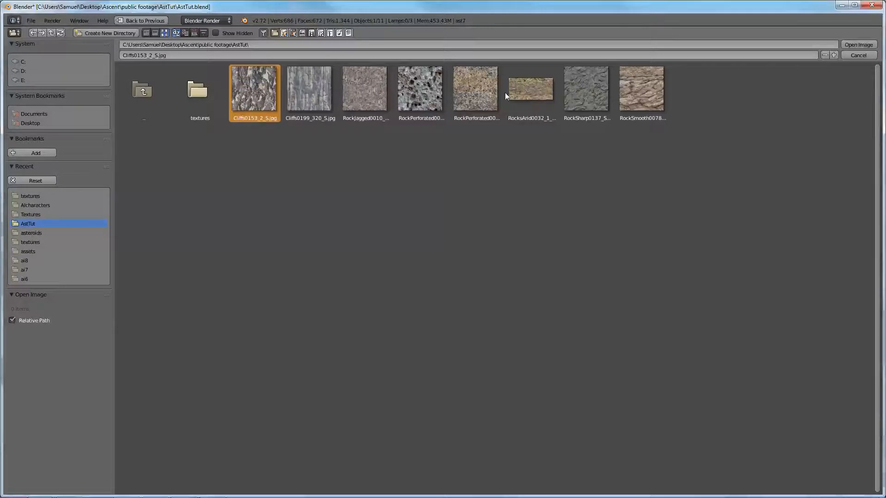
pyautogui.click(846, 45)
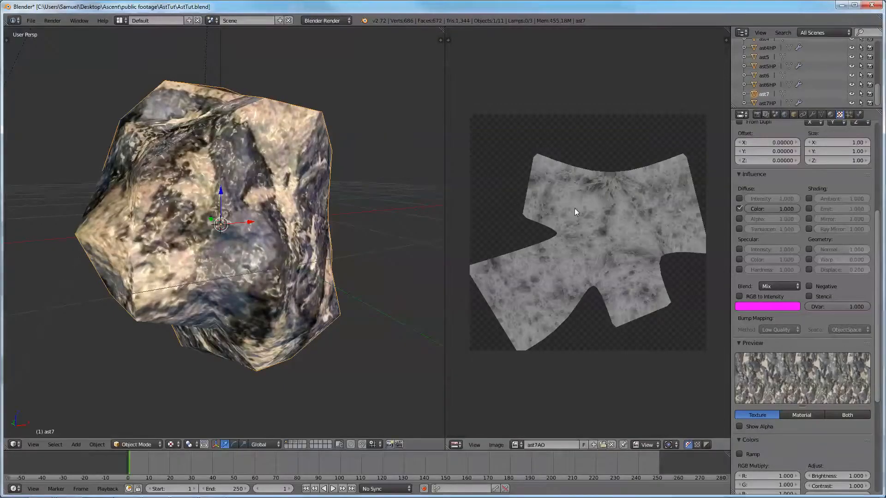
pyautogui.moveTo(167, 231); pyautogui.dragTo(310, 238, button='middle')
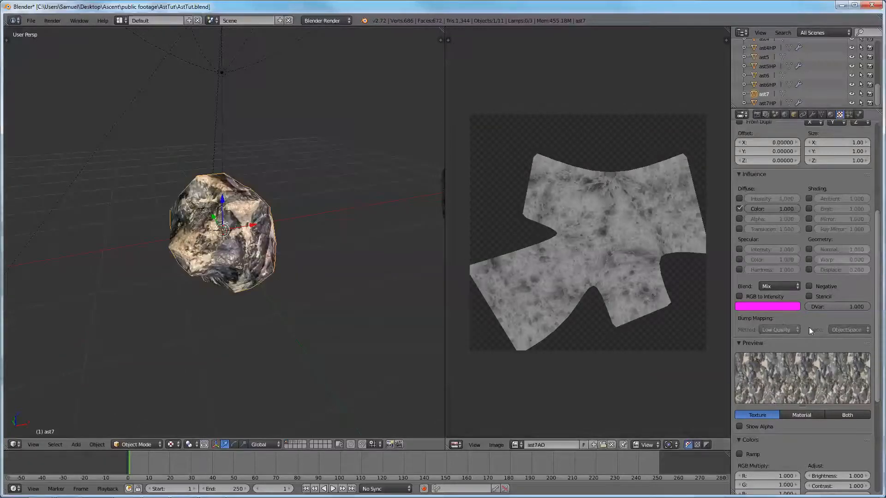
# Disable the ast7Norm texture in the ast7 material and inspect the rock texture's scale and seams on the asteroid.
pyautogui.scroll(9, 805, 239)
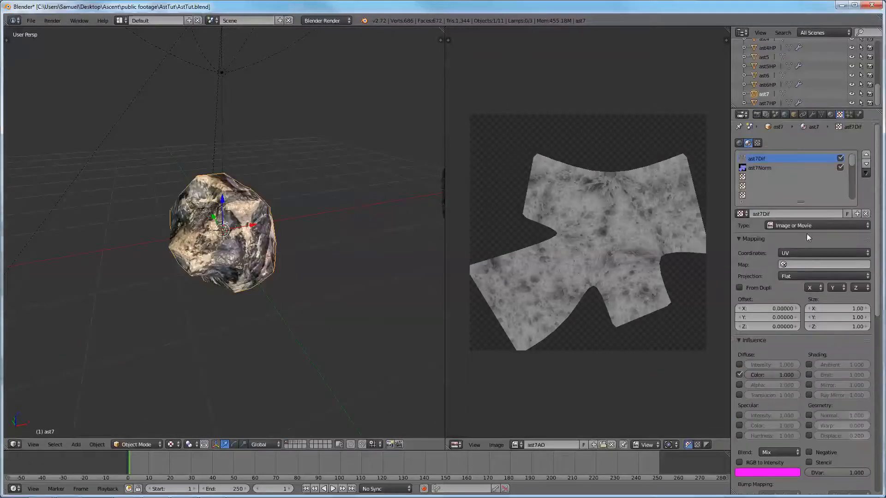
pyautogui.click(840, 171)
pyautogui.moveTo(316, 236); pyautogui.dragTo(341, 233, button='middle')
pyautogui.scroll(-1, 799, 205)
pyautogui.moveTo(178, 320); pyautogui.dragTo(237, 224, button='middle')
pyautogui.scroll(6, 280, 247)
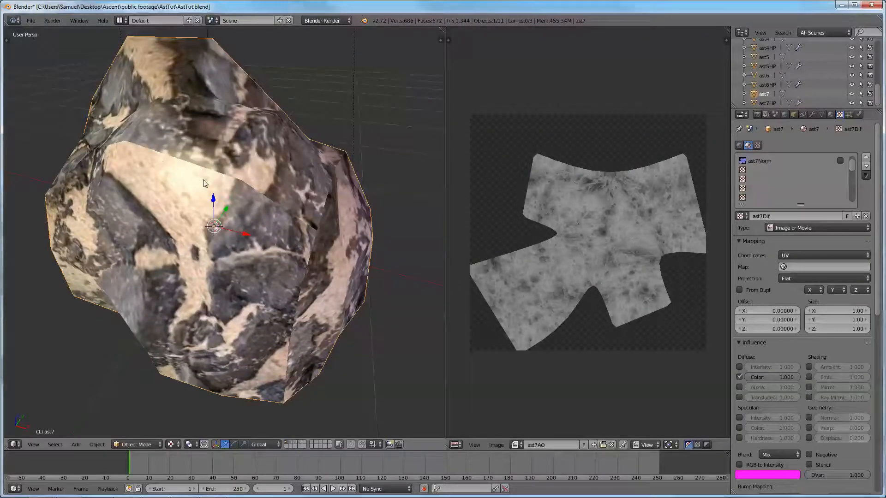
pyautogui.scroll(-5, 292, 234)
pyautogui.moveTo(309, 259); pyautogui.dragTo(269, 263, button='middle')
pyautogui.scroll(-4, 236, 257)
pyautogui.scroll(7, 282, 236)
pyautogui.scroll(-6, 302, 202)
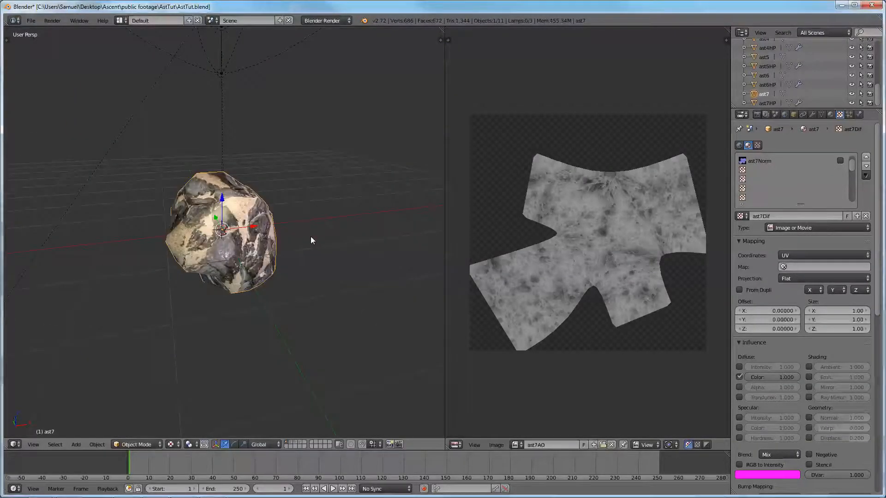
# Set the X mapping size of the ast7Dif texture to 4.
pyautogui.scroll(1, 815, 170)
pyautogui.moveTo(297, 294); pyautogui.dragTo(204, 268, button='middle')
pyautogui.scroll(5, 348, 254)
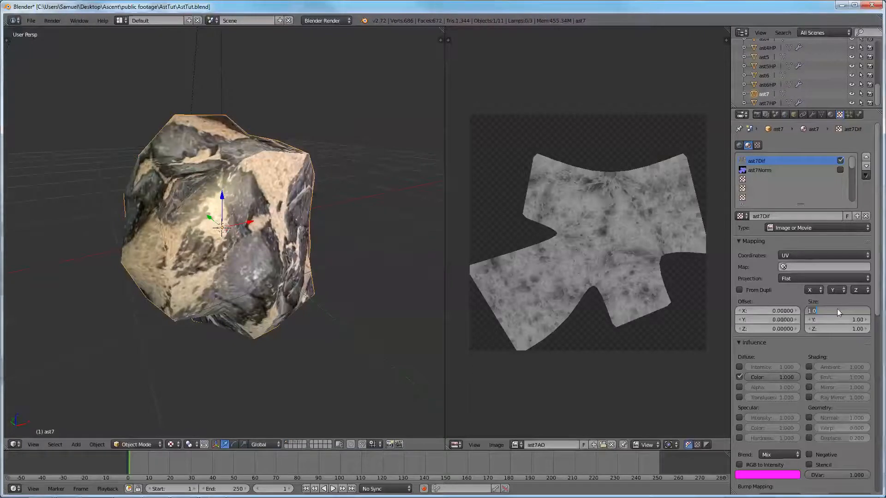
pyautogui.write('4')
pyautogui.press('Return')
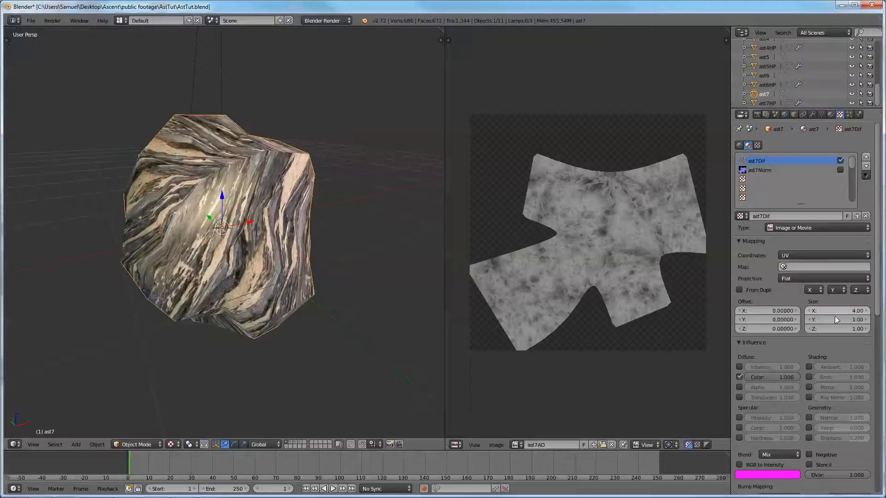
# Set the Y mapping size of the ast7Dif texture to 4 and check the tiling on the asteroid.
pyautogui.click(834, 319)
pyautogui.write('4')
pyautogui.press('Return')
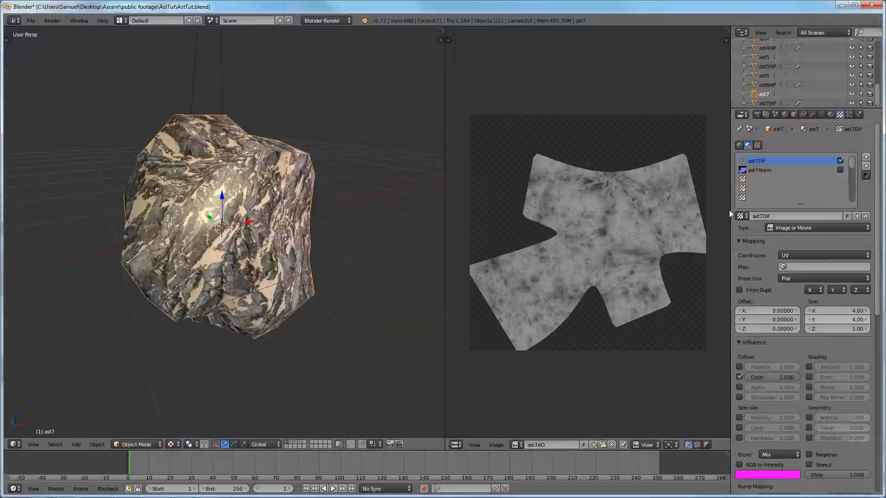
pyautogui.moveTo(182, 284); pyautogui.dragTo(296, 284, button='middle')
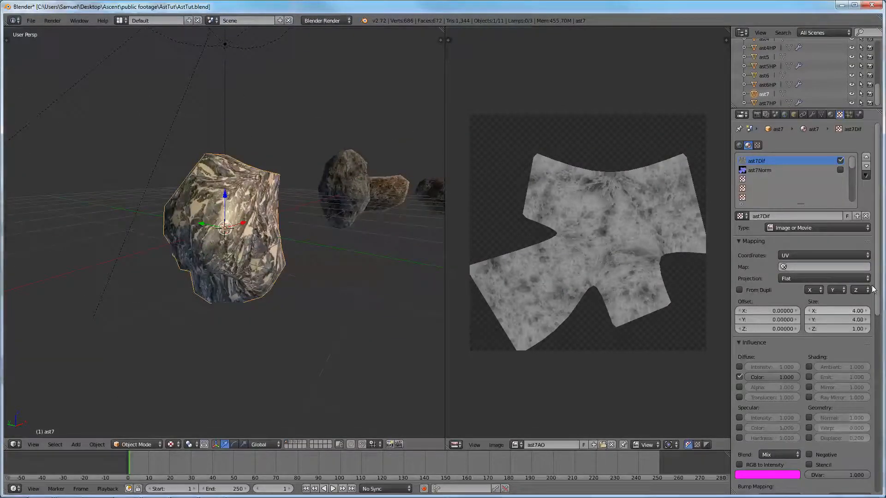
# Set both the X and Y mapping sizes of the ast7Dif texture to 5 and check the asteroid.
pyautogui.click(834, 312)
pyautogui.write('5')
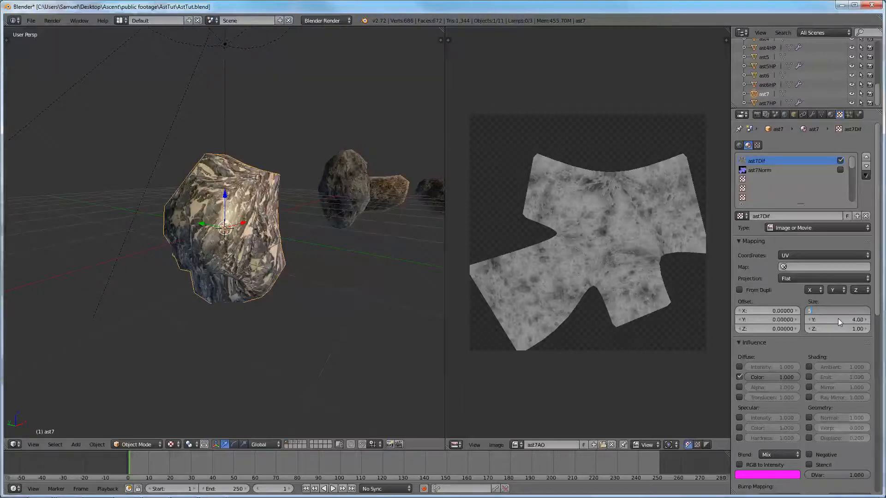
pyautogui.press('Return')
pyautogui.click(838, 319)
pyautogui.write('5')
pyautogui.press('Return')
pyautogui.moveTo(303, 225); pyautogui.dragTo(234, 263, button='middle')
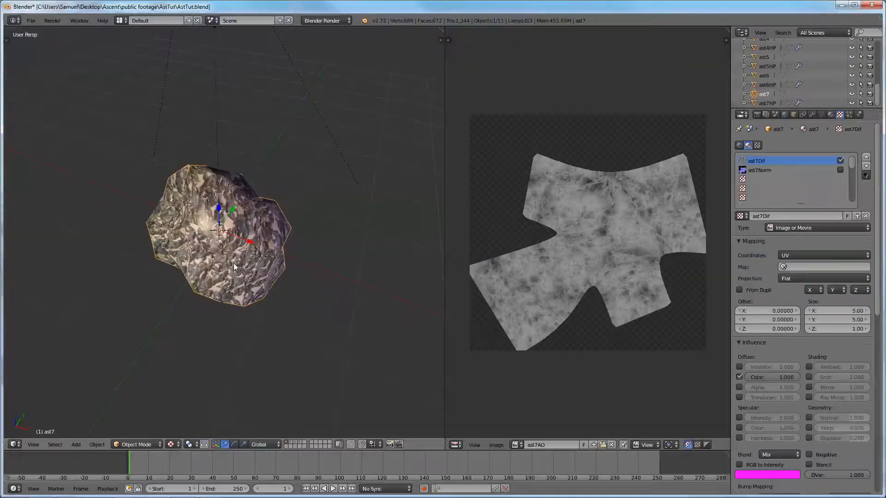
# Create a new blank 1024 x 1024 px image named ast7Dif.
pyautogui.click(593, 444)
pyautogui.click(608, 404)
pyautogui.press('BackSpace')
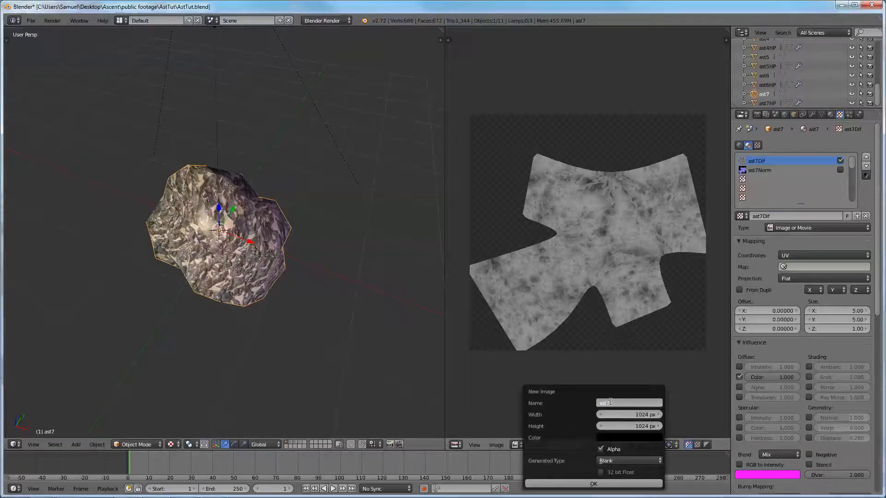
pyautogui.press('Return')
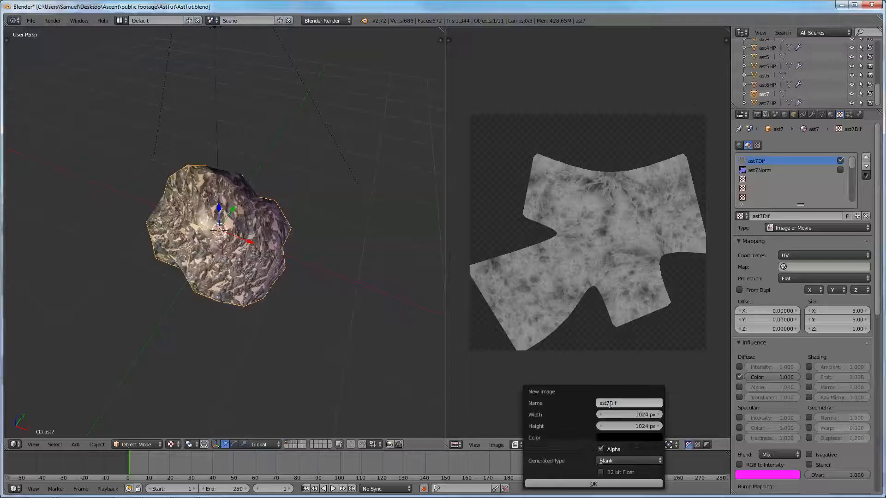
pyautogui.click(611, 404)
pyautogui.click(619, 484)
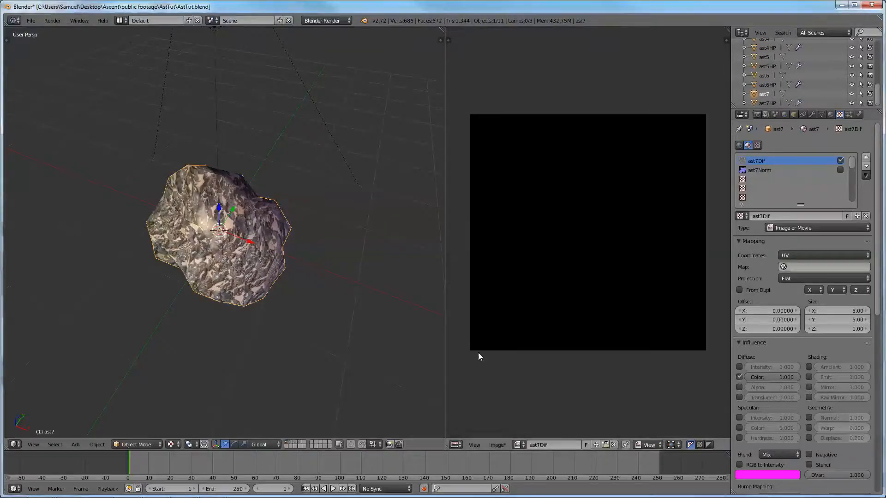
# Enter Edit Mode on ast7 and assign the blank ast7Dif image to its UV layout.
pyautogui.press('Tab')
pyautogui.click(559, 445)
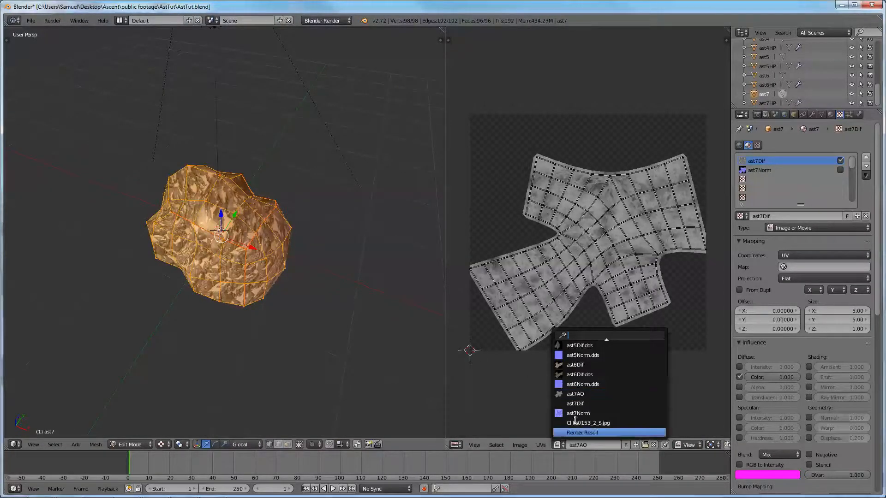
pyautogui.click(588, 404)
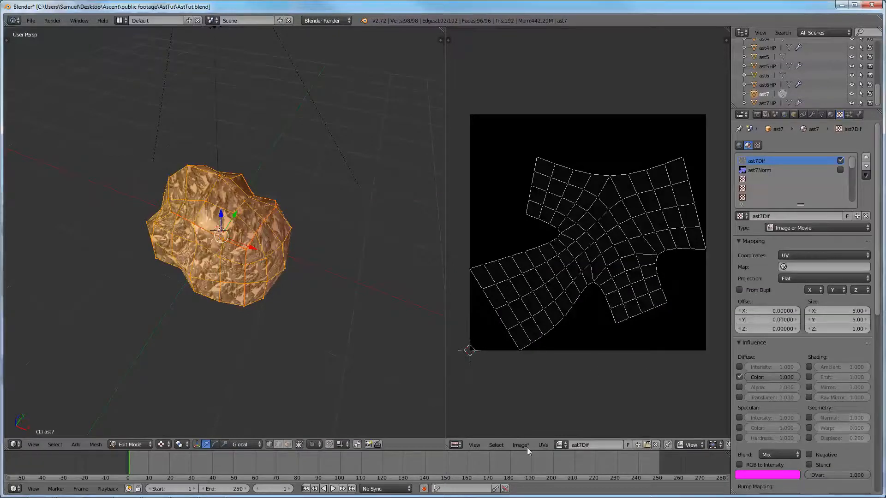
# Set the bake mode to Textures, disable Selected to Active, and bake the rock texture into the ast7Dif image.
pyautogui.click(757, 114)
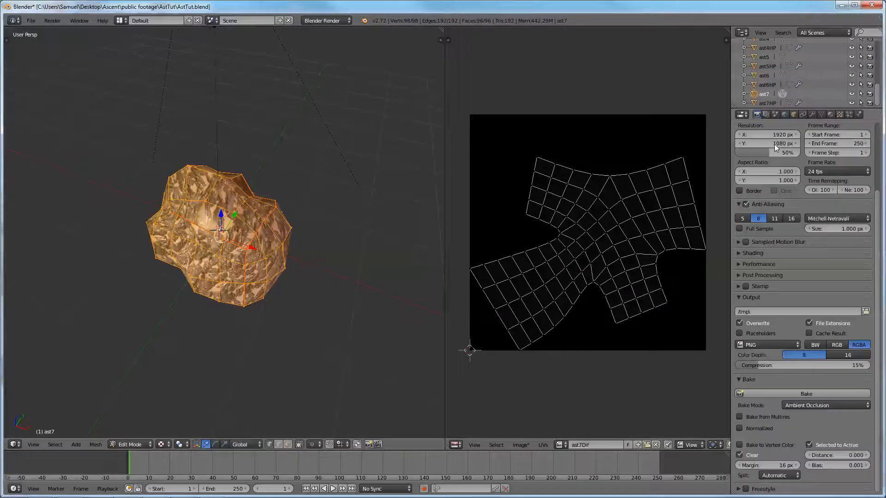
pyautogui.click(820, 407)
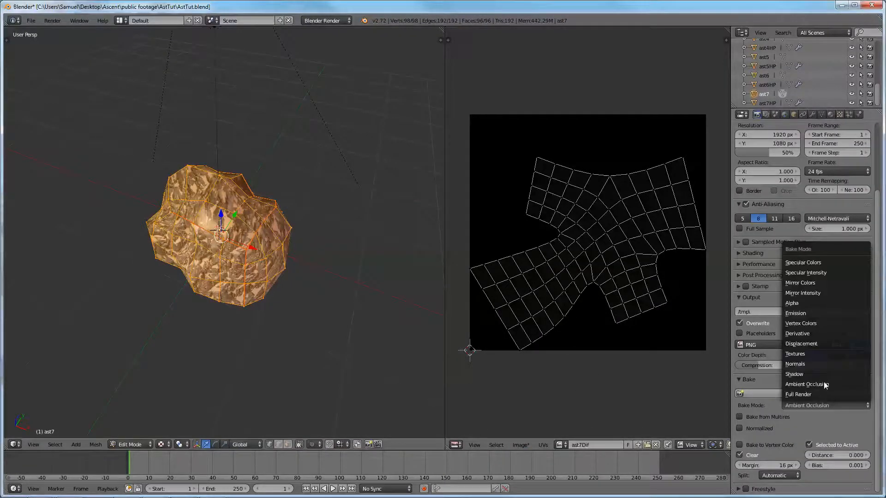
pyautogui.click(823, 350)
pyautogui.click(809, 422)
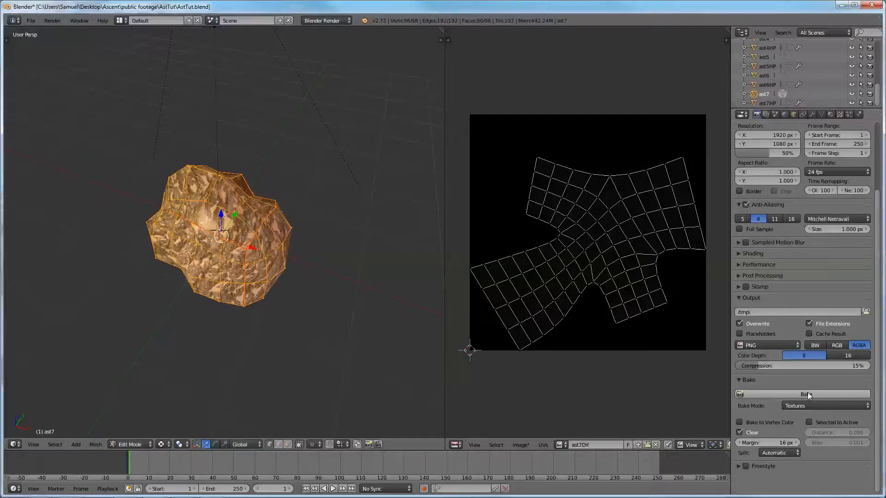
pyautogui.click(808, 395)
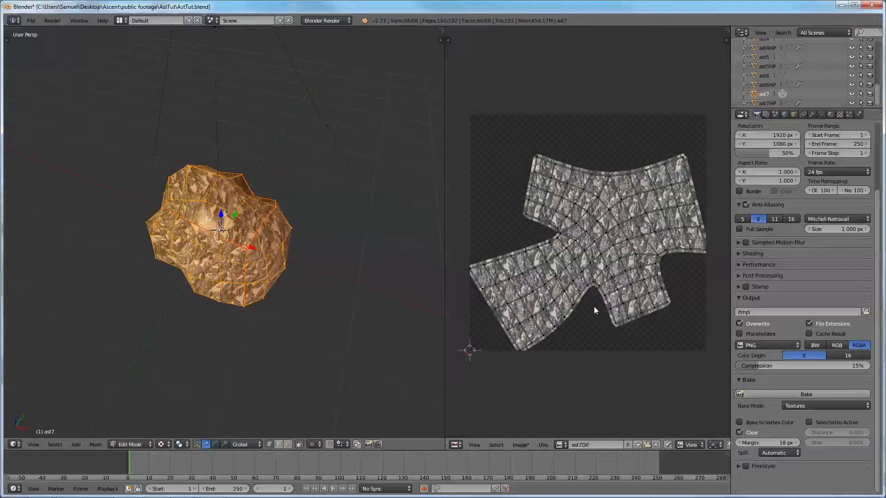
pyautogui.moveTo(295, 241); pyautogui.dragTo(278, 173, button='middle')
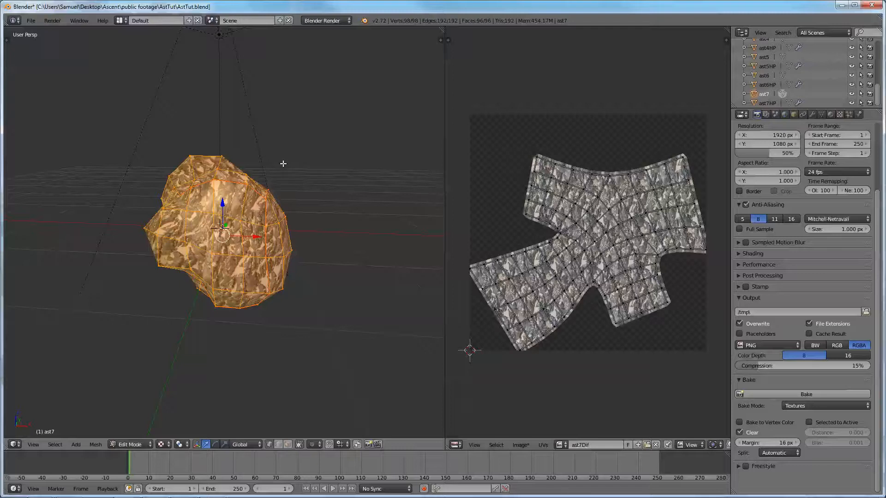
pyautogui.moveTo(298, 232); pyautogui.dragTo(303, 267, button='middle')
# Try to save the baked ast7Dif image in BMP format to the textures folder.
pyautogui.click(521, 442)
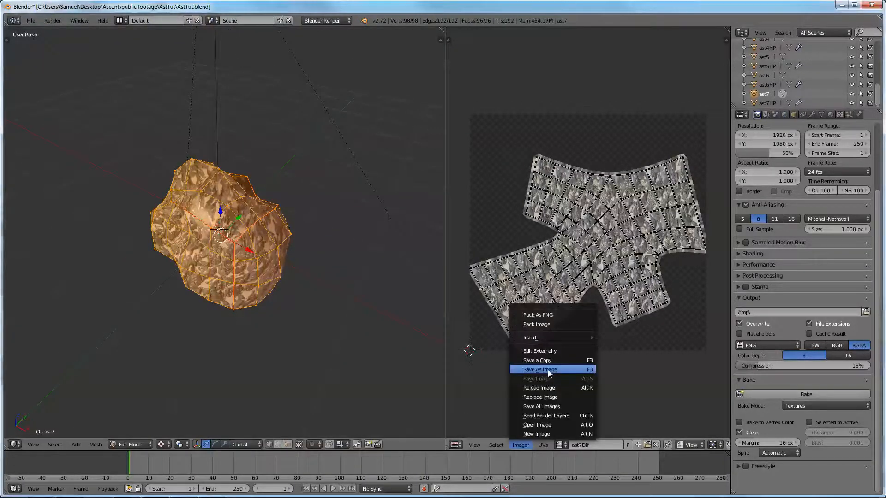
pyautogui.click(526, 368)
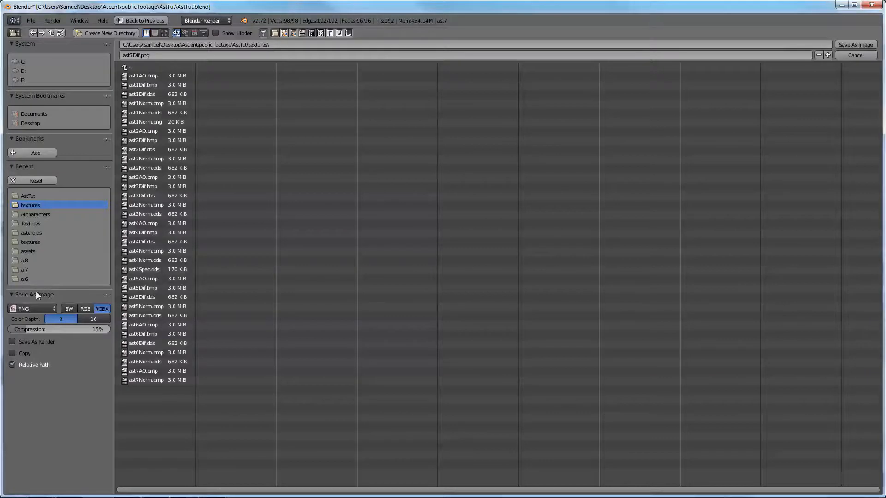
pyautogui.click(30, 308)
pyautogui.click(32, 253)
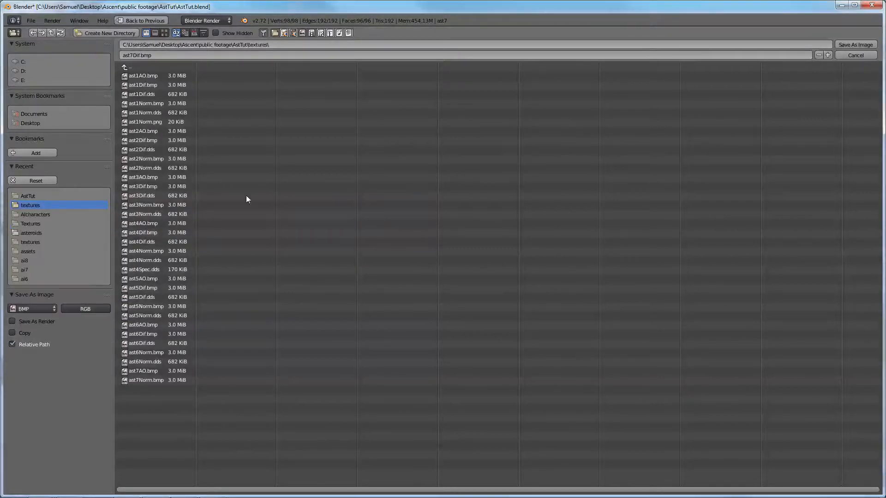
pyautogui.click(856, 44)
# Save the baked diffuse image as ast7Dif.bmp in the textures folder.
pyautogui.click(520, 444)
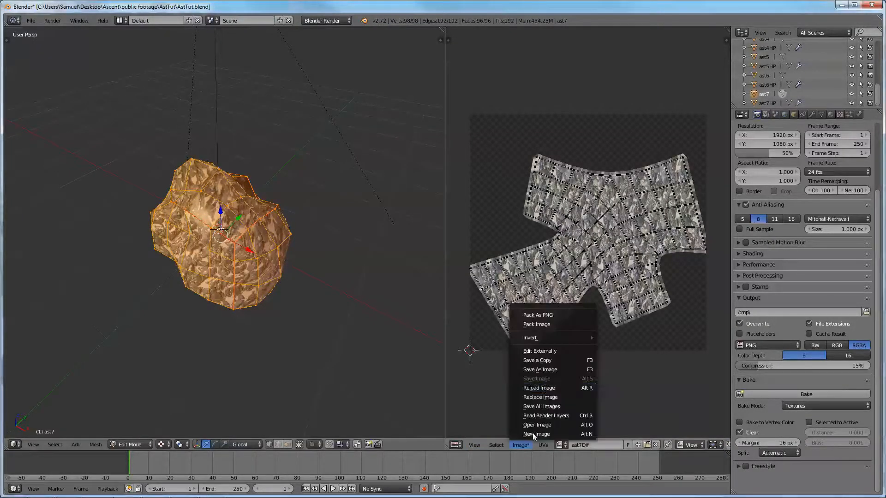
pyautogui.click(530, 370)
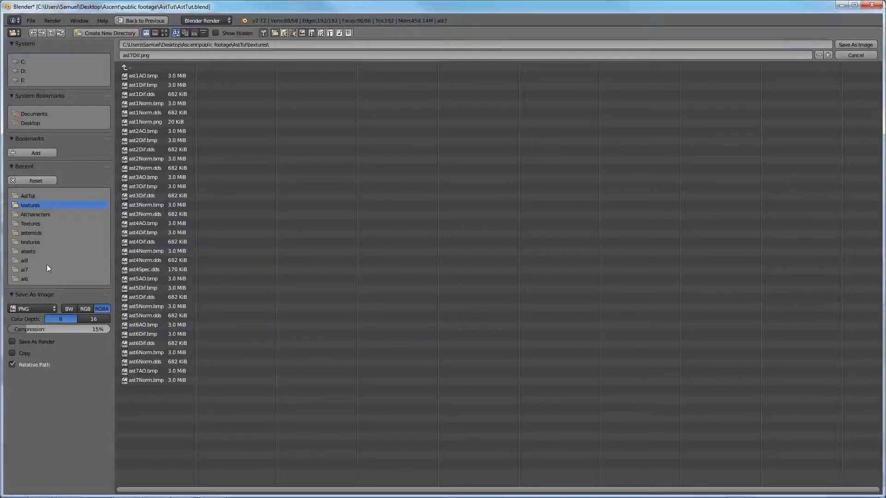
pyautogui.click(31, 308)
pyautogui.click(35, 239)
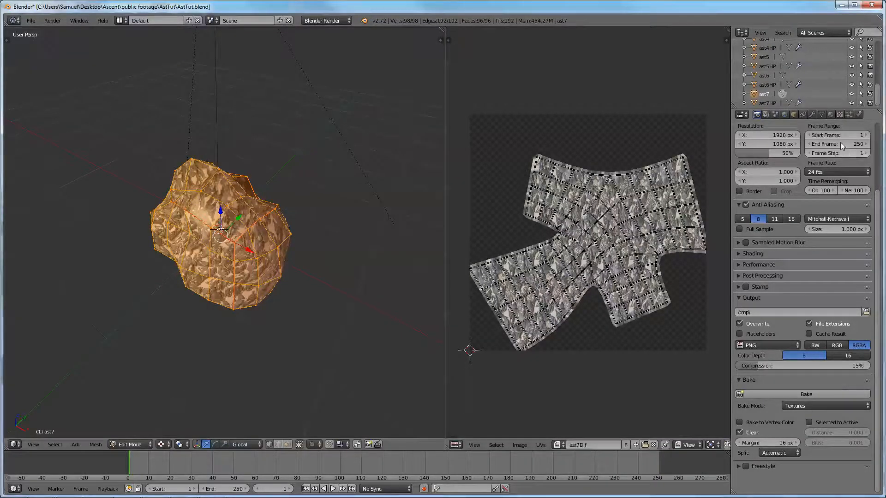
# Re-enable the ast7Norm texture, return to Object Mode, and inspect the combined surface of the asteroid.
pyautogui.click(838, 115)
pyautogui.click(839, 169)
pyautogui.press('Tab')
pyautogui.moveTo(340, 284); pyautogui.dragTo(270, 287, button='middle')
pyautogui.scroll(7, 218, 270)
pyautogui.scroll(-8, 270, 286)
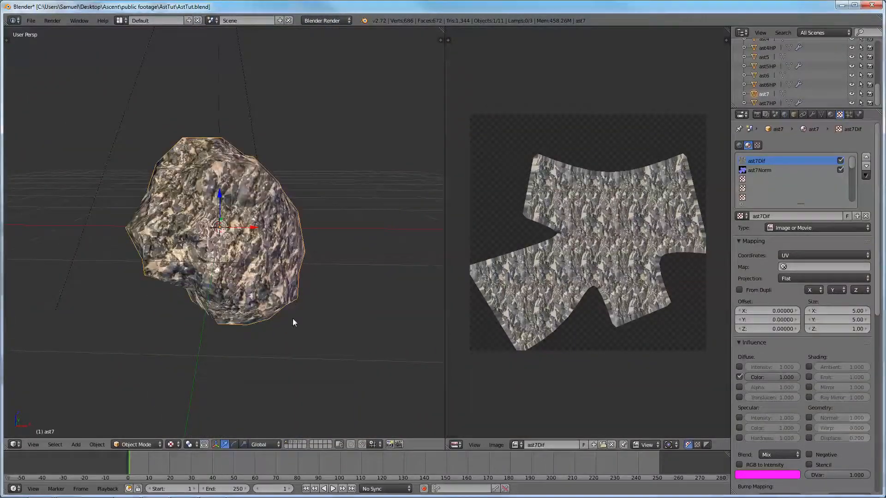
# Switch to GIMP and bring up the AstTut folder in the file explorer.
pyautogui.click(184, 491)
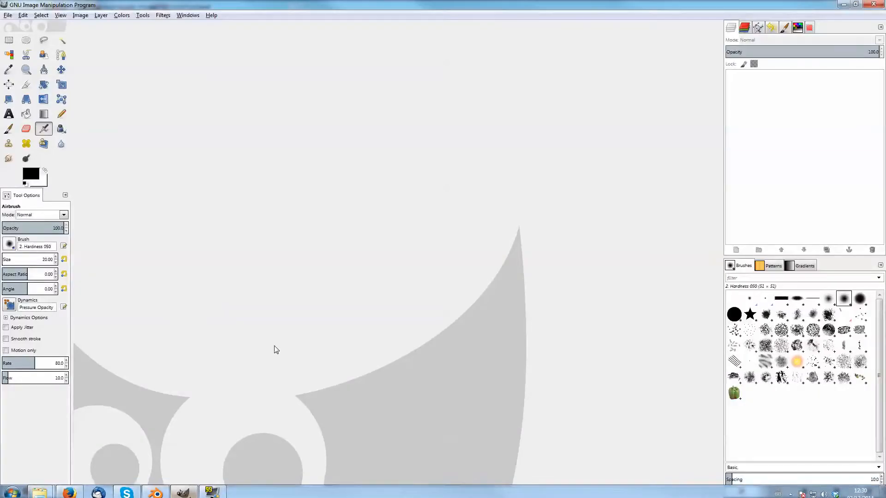
pyautogui.moveTo(40, 490)
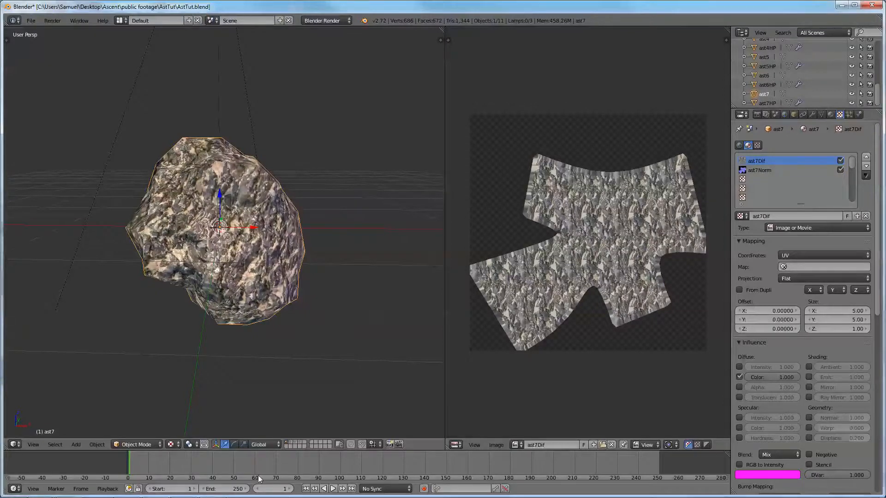
pyautogui.moveTo(172, 494)
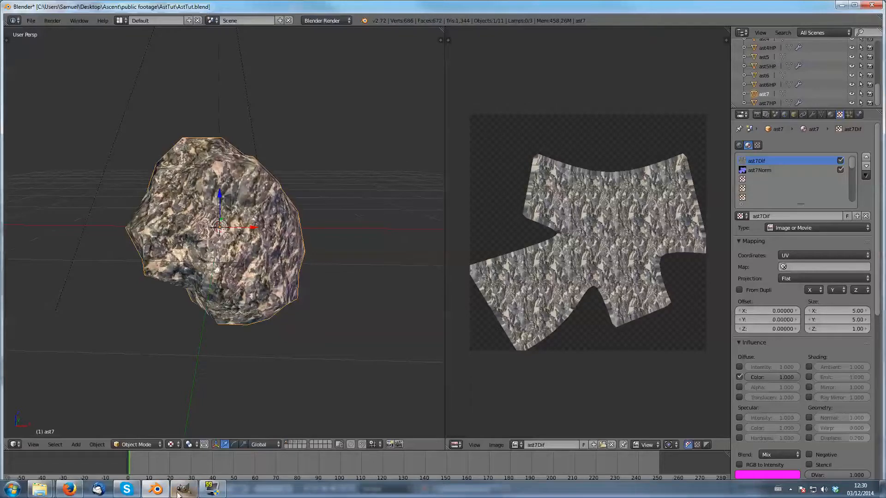
pyautogui.click(182, 489)
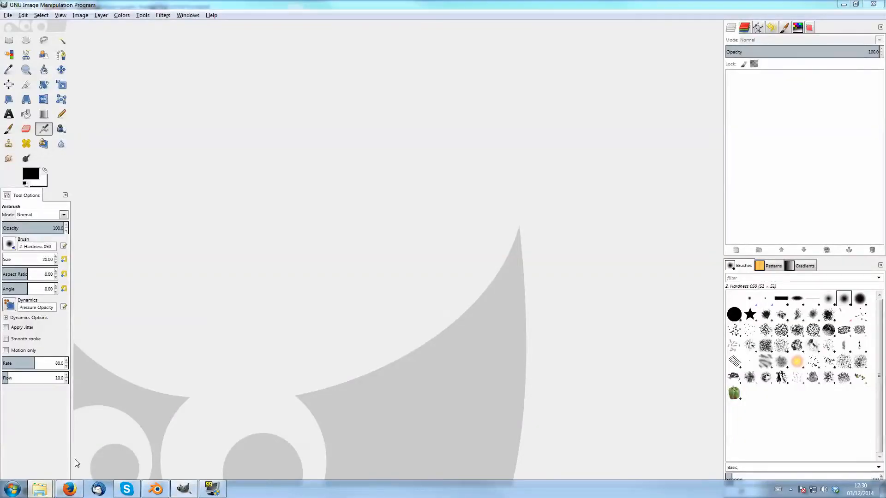
pyautogui.moveTo(57, 486)
pyautogui.click(59, 436)
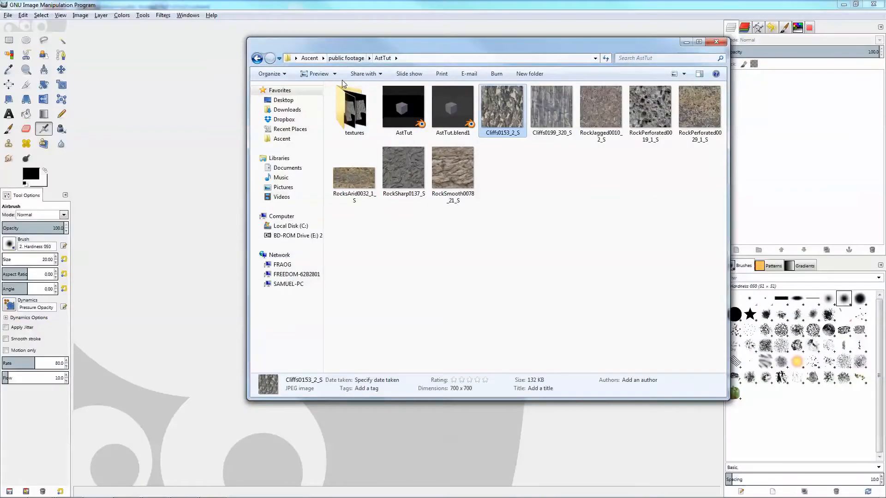
# Open the textures folder and check the saved ast7Norm bitmap.
pyautogui.doubleClick(354, 110)
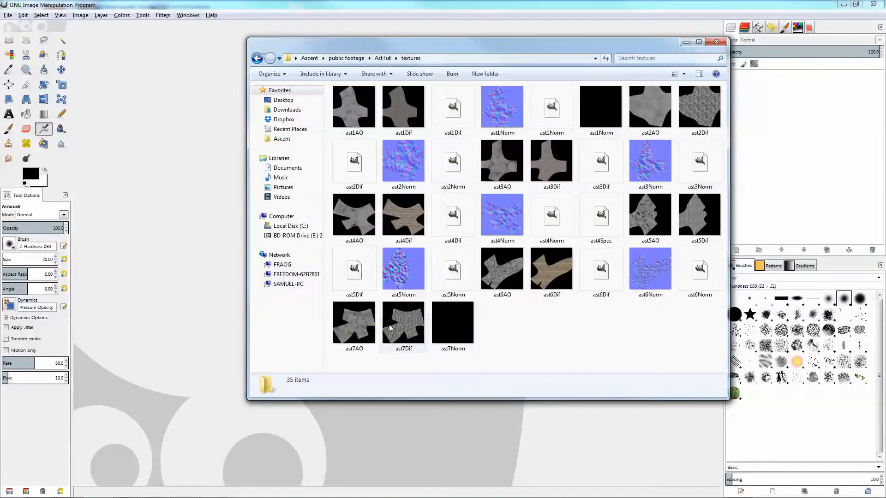
pyautogui.click(353, 323)
pyautogui.click(461, 332)
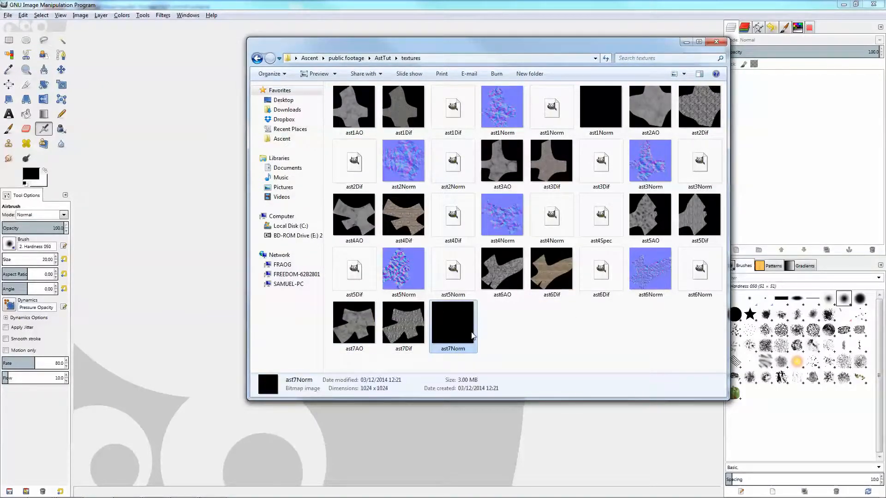
pyautogui.doubleClick(464, 335)
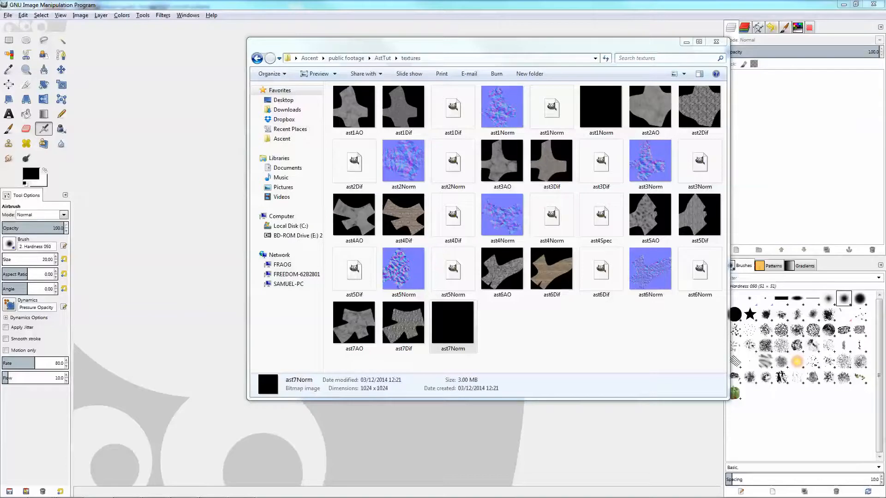
# Return to Blender, display the ast7Norm image, and save it over ast7Norm.bmp in the textures folder.
pyautogui.moveTo(70, 495)
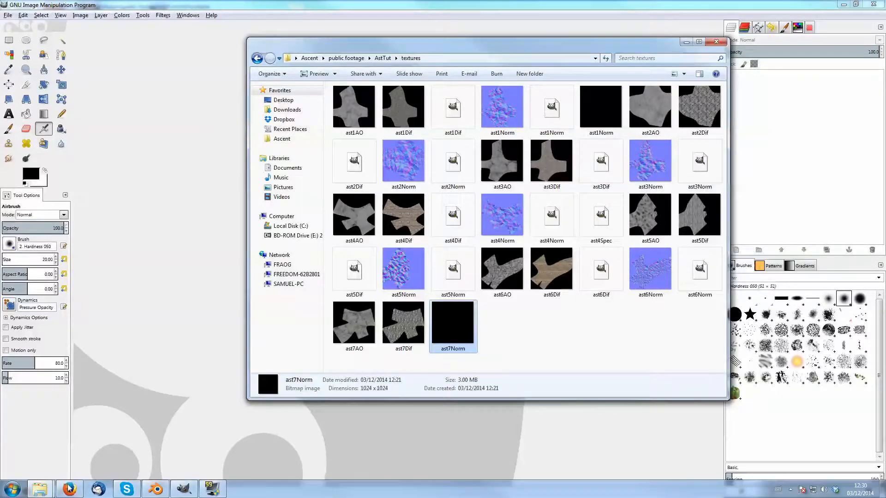
pyautogui.click(153, 492)
pyautogui.click(516, 444)
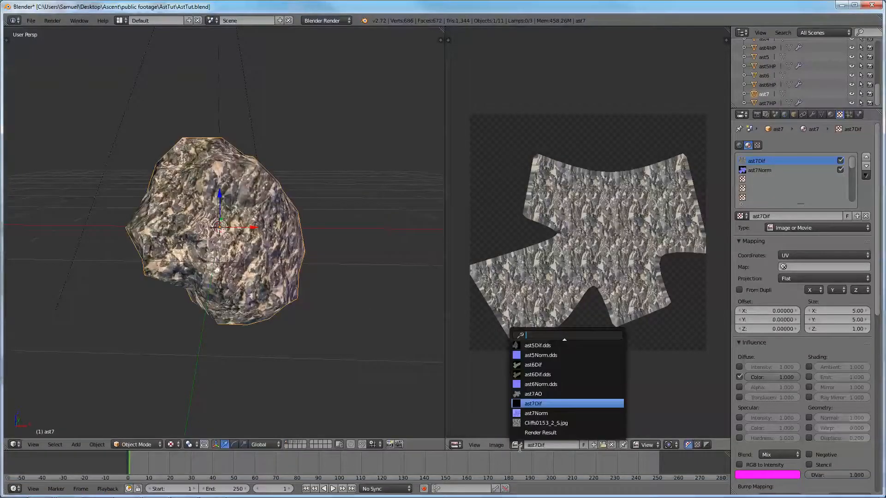
pyautogui.click(542, 413)
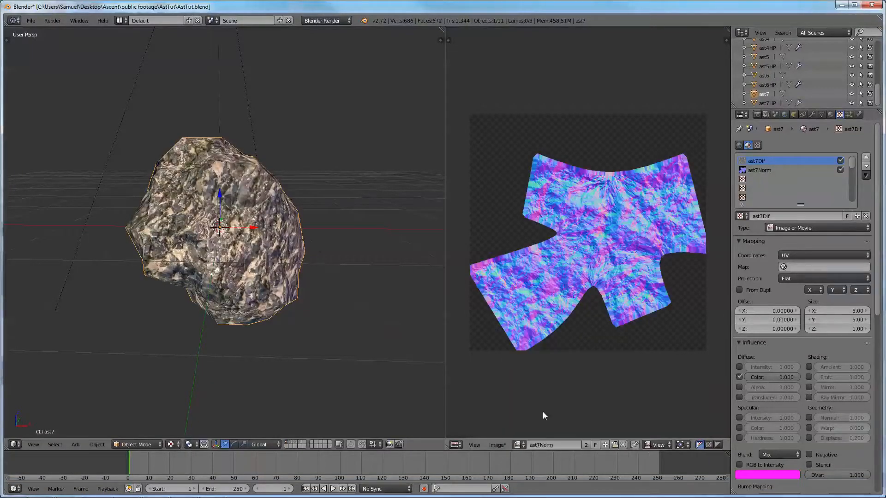
pyautogui.click(505, 444)
pyautogui.click(517, 369)
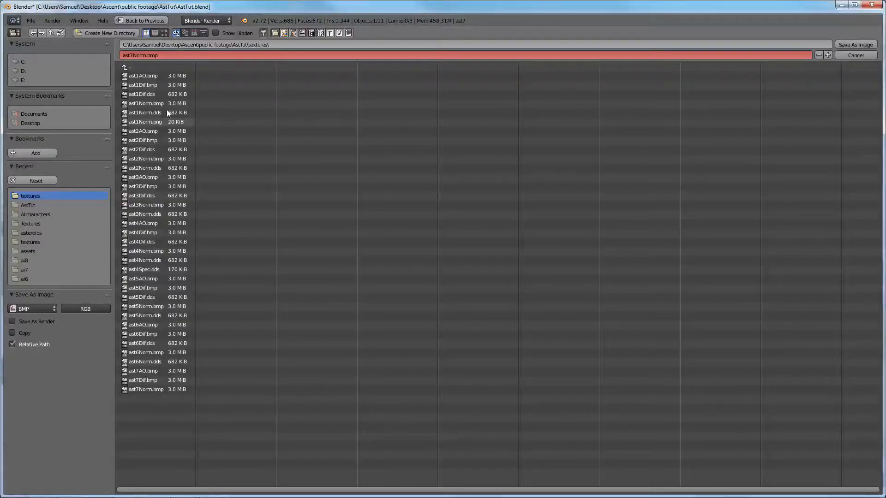
pyautogui.click(851, 44)
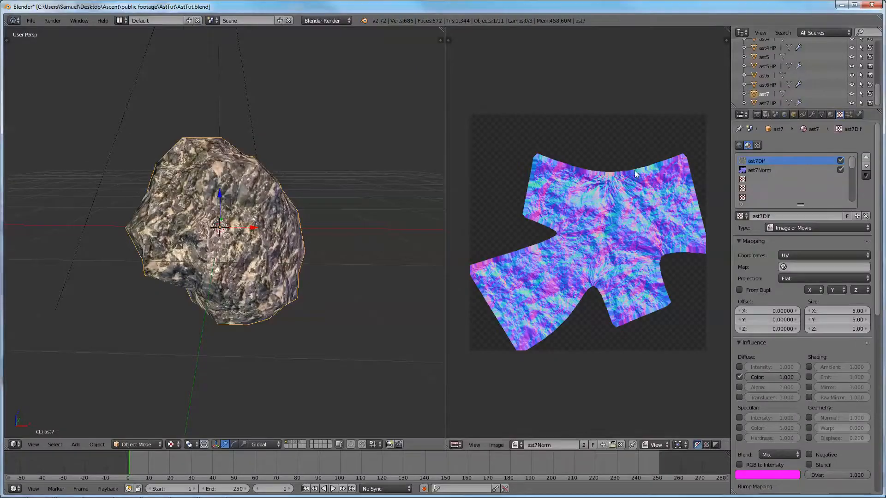
pyautogui.moveTo(40, 492)
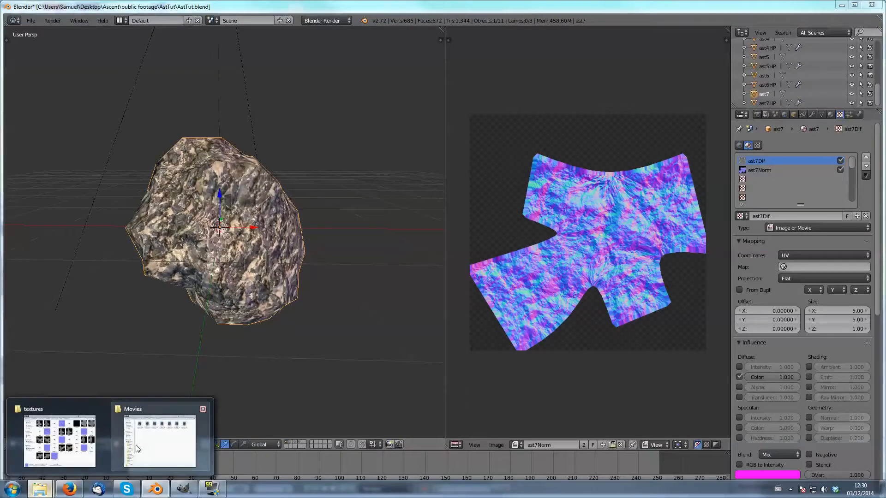
# Switch to GIMP and open the ast7Norm bitmap from the textures folder.
pyautogui.click(161, 436)
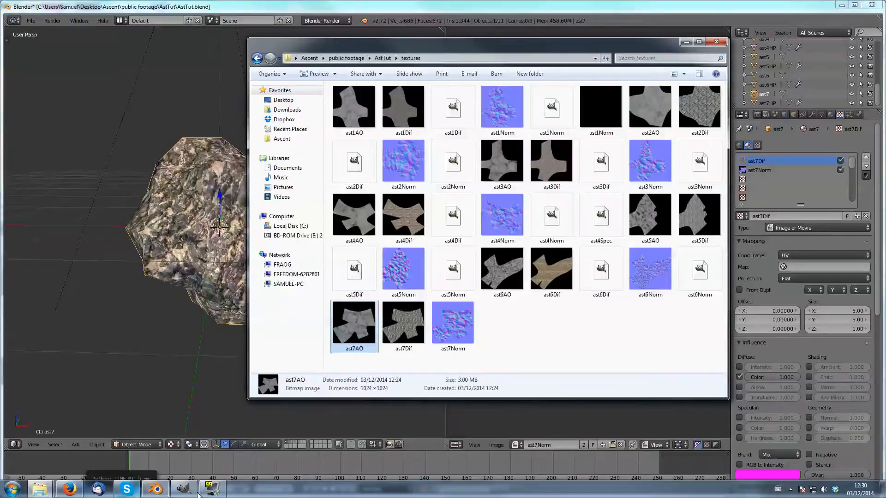
pyautogui.click(183, 489)
pyautogui.moveTo(52, 484)
pyautogui.click(164, 436)
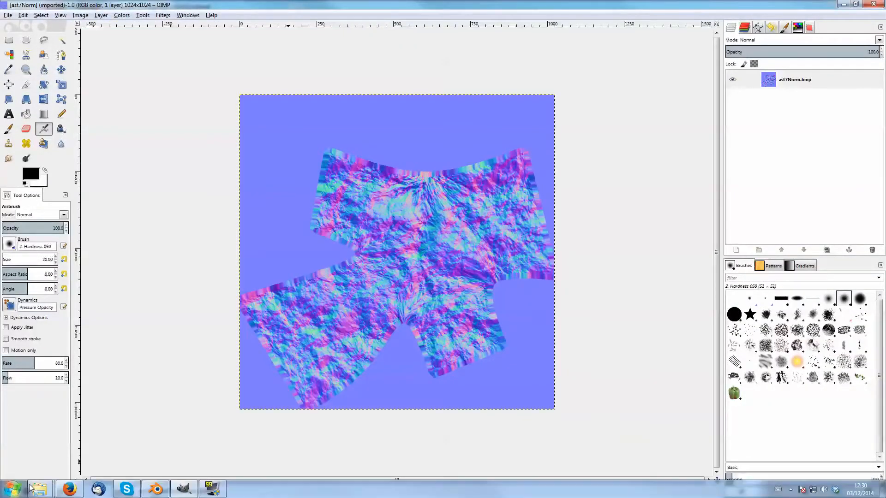
# Bring ast7Dif.bmp from the textures folder into the ast7Norm image as a new layer above it.
pyautogui.moveTo(40, 488)
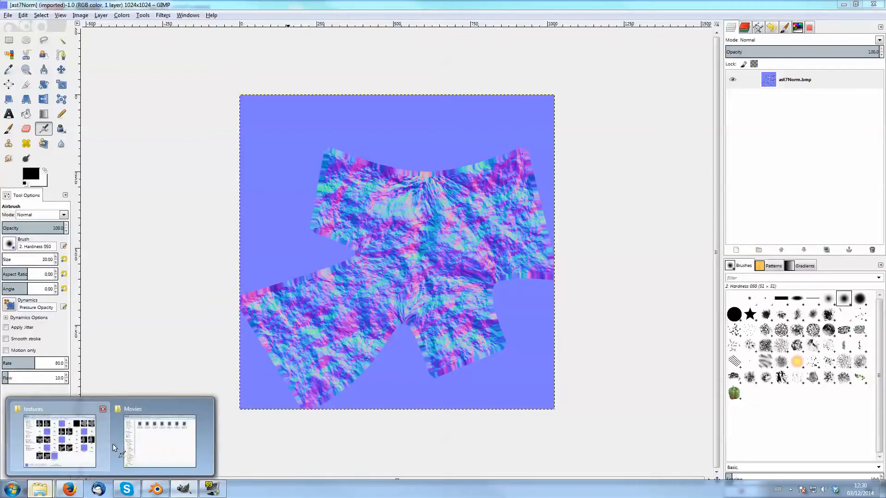
pyautogui.click(62, 438)
pyautogui.moveTo(406, 324); pyautogui.dragTo(139, 287)
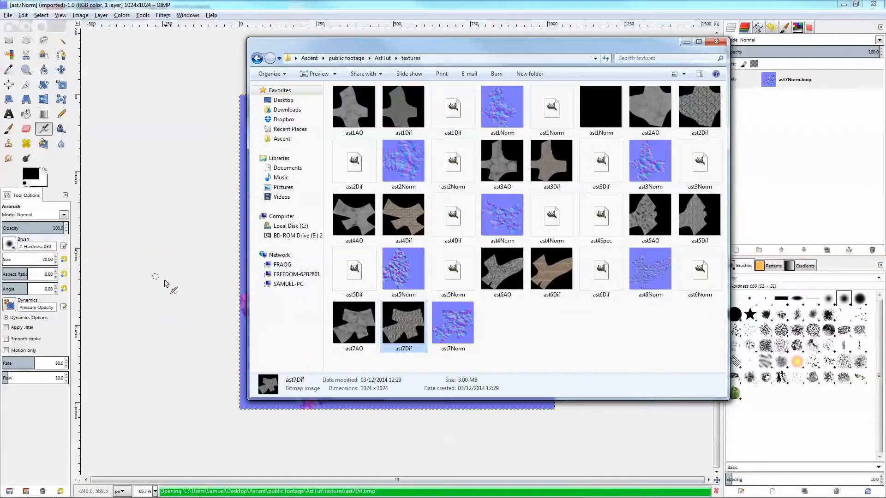
pyautogui.moveTo(768, 80)
pyautogui.mouseDown()
pyautogui.moveTo(774, 116)
pyautogui.moveTo(775, 79)
pyautogui.mouseUp()
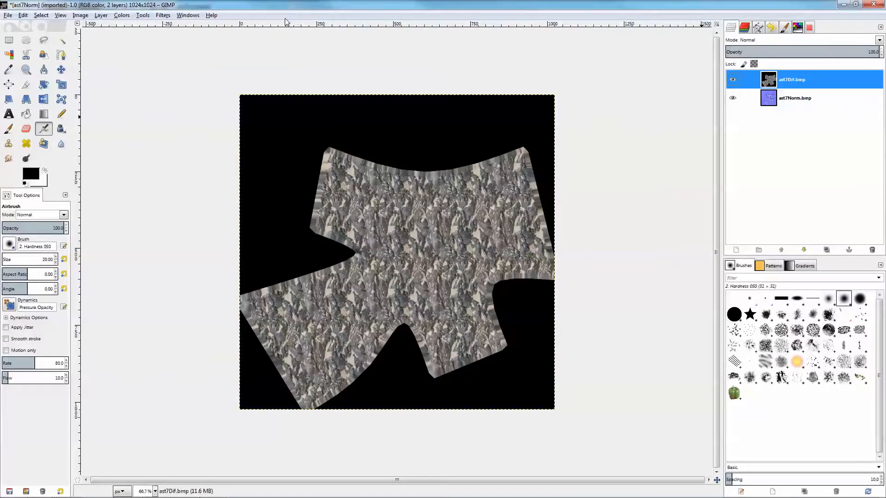
# Convert the ast7Dif layer into a normal map with the Normalmap filter at an increased scale.
pyautogui.click(164, 15)
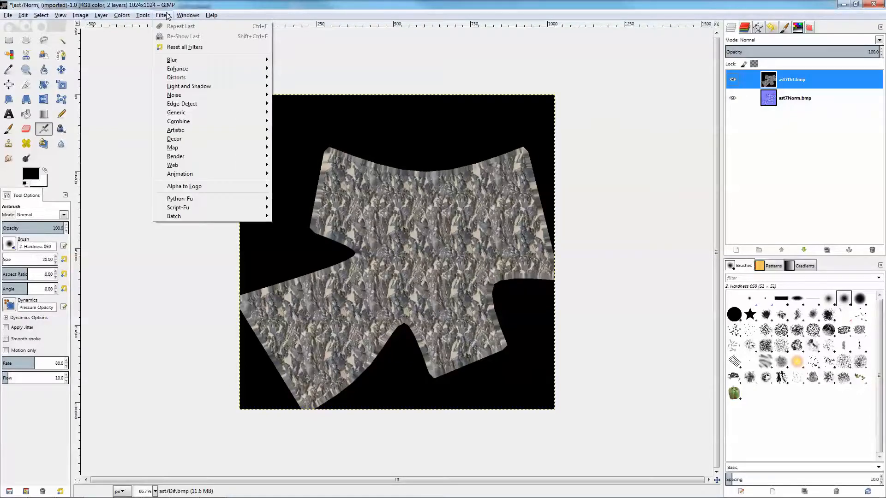
pyautogui.moveTo(199, 145)
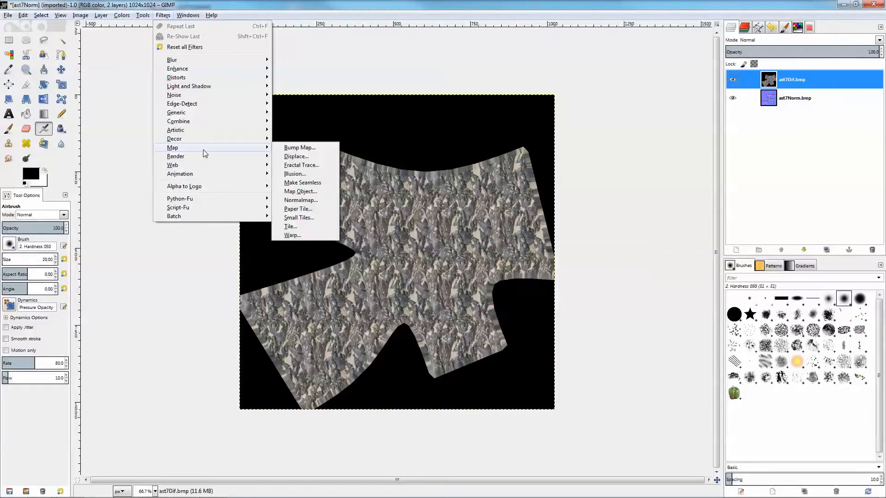
pyautogui.click(317, 199)
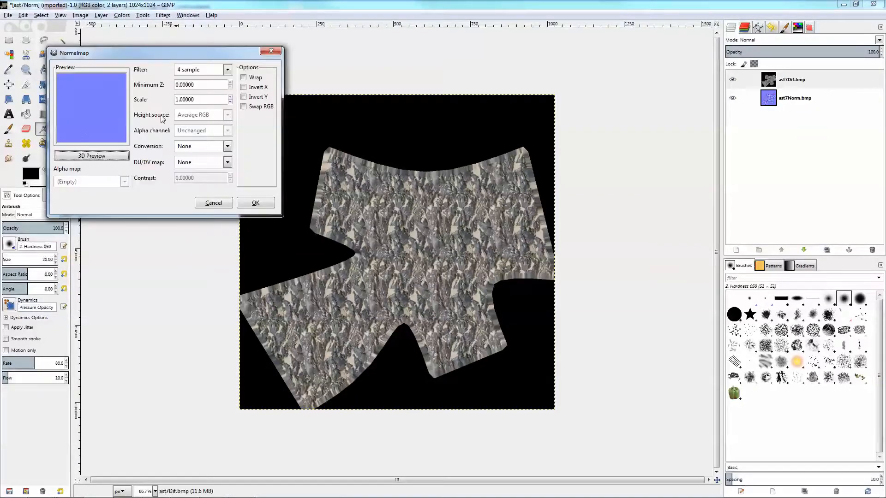
pyautogui.click(231, 97)
pyautogui.click(230, 97)
pyautogui.click(231, 96)
pyautogui.click(250, 204)
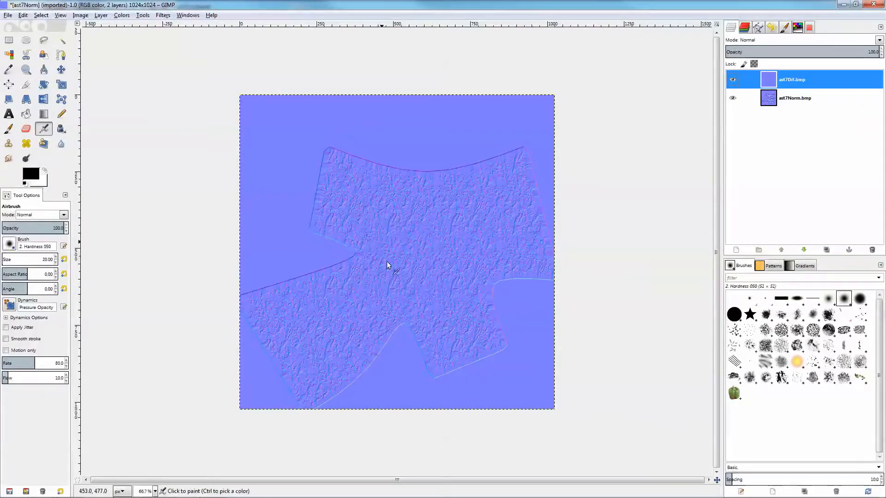
# Compare the two normal map layers, move ast7Norm above ast7Dif, and set its blend mode to Overlay.
pyautogui.click(731, 81)
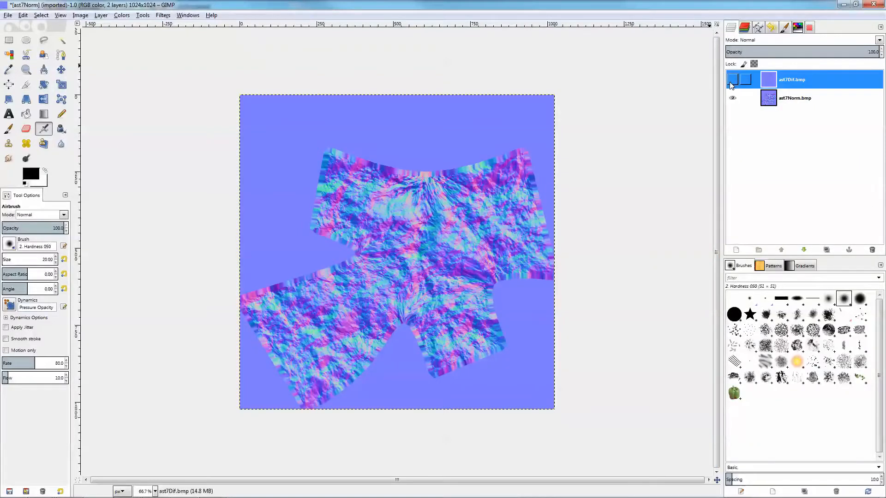
pyautogui.click(732, 80)
pyautogui.moveTo(779, 102); pyautogui.dragTo(779, 77)
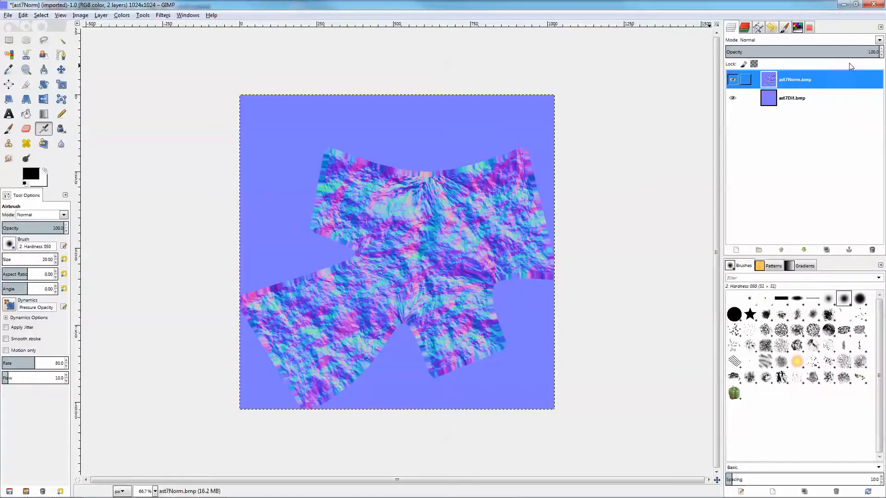
pyautogui.click(878, 40)
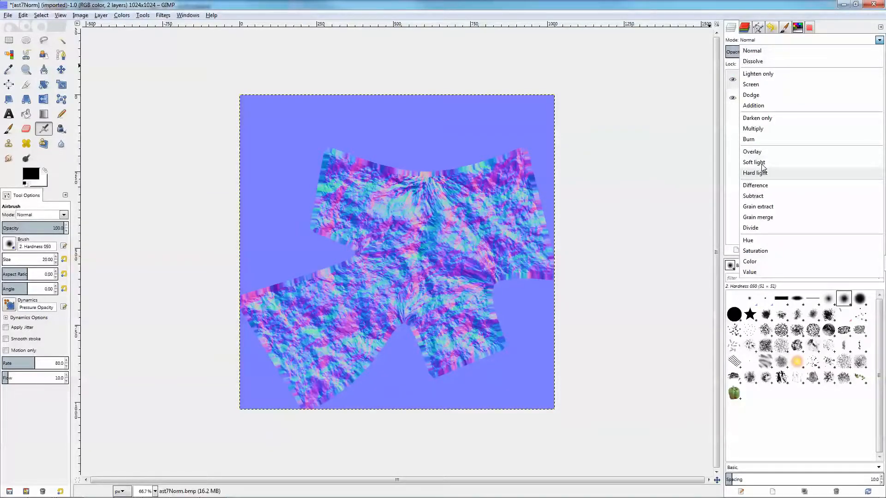
pyautogui.click(767, 153)
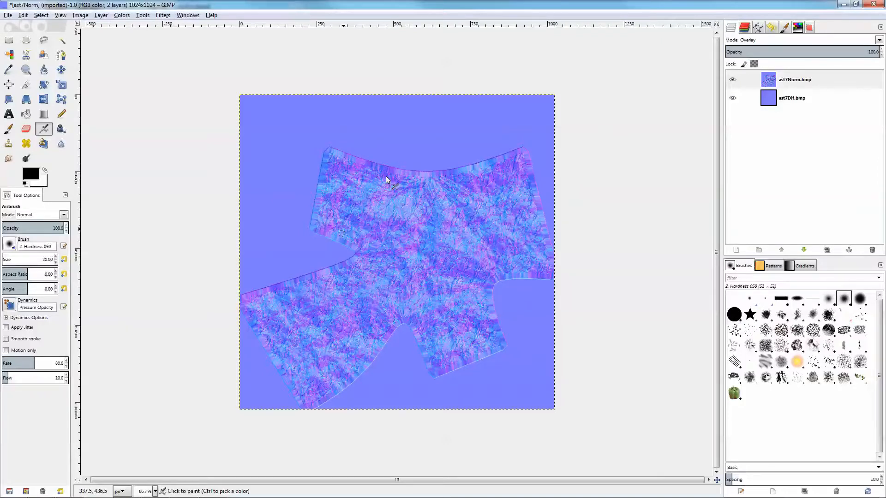
# Try the Screen blend mode on the ast7Norm layer and return it to Overlay.
pyautogui.click(879, 40)
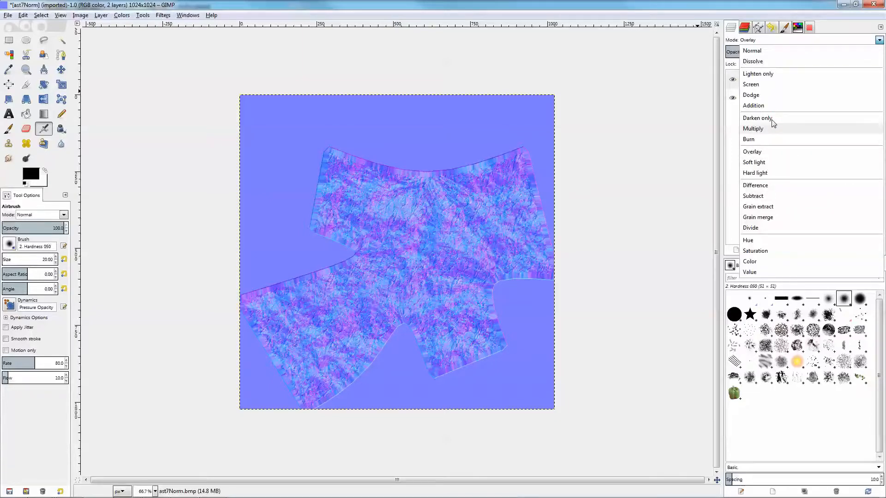
pyautogui.click(774, 84)
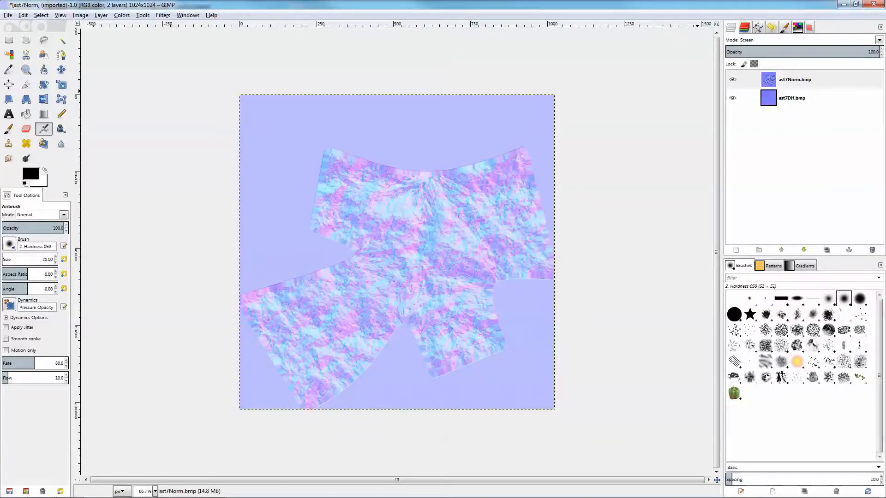
pyautogui.click(853, 40)
pyautogui.click(780, 156)
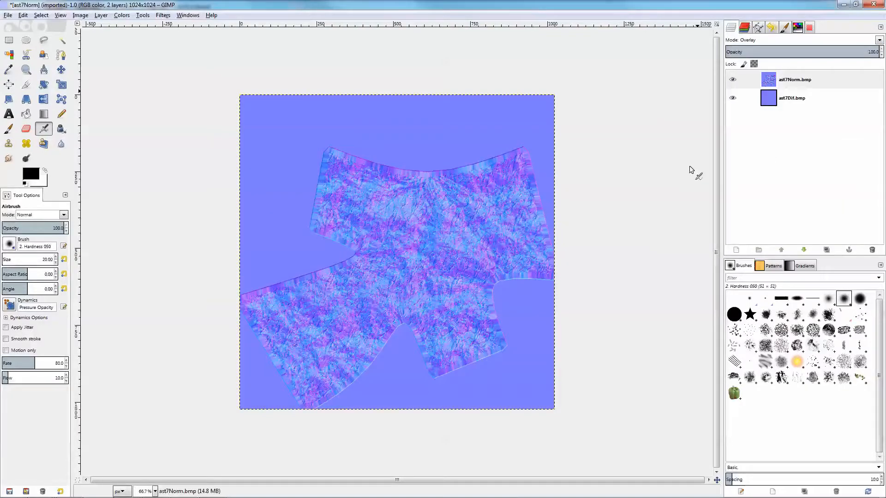
# Try the ast7Dif layer on top in Overlay mode, and move ast7Norm back above it.
pyautogui.click(771, 79)
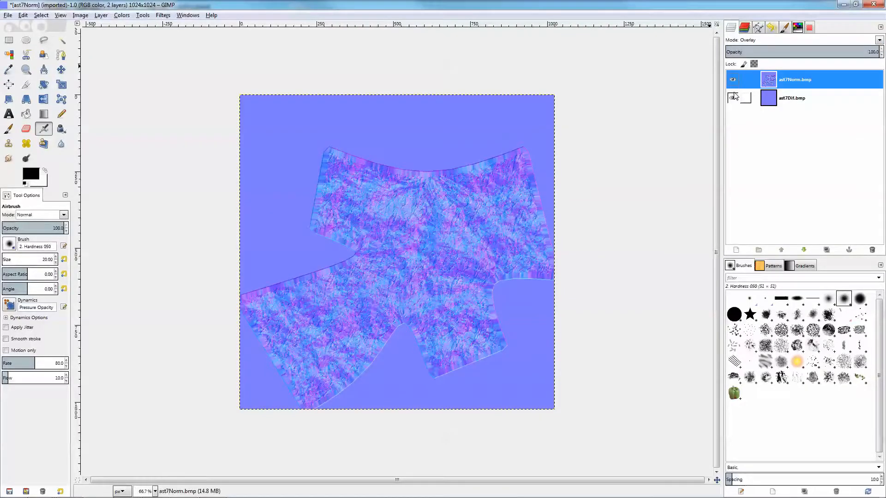
pyautogui.moveTo(771, 79); pyautogui.dragTo(772, 109)
pyautogui.click(794, 79)
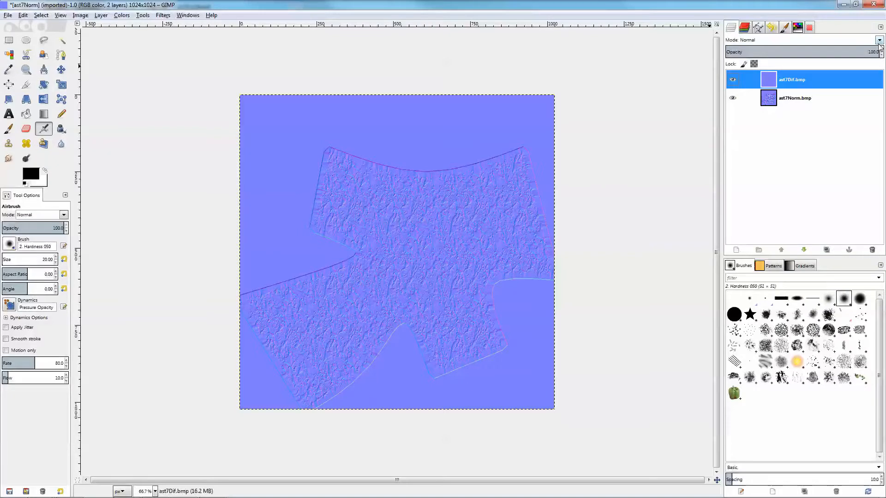
pyautogui.click(879, 40)
pyautogui.click(783, 151)
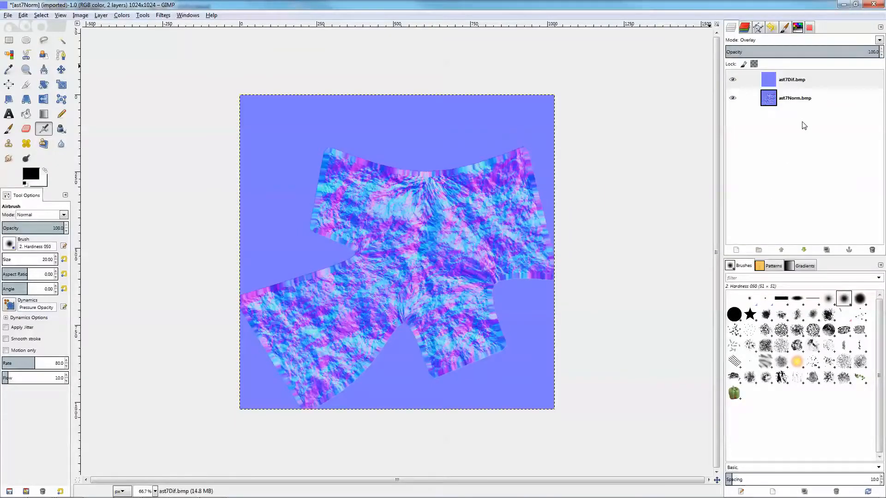
pyautogui.moveTo(745, 80); pyautogui.dragTo(771, 103)
pyautogui.click(763, 79)
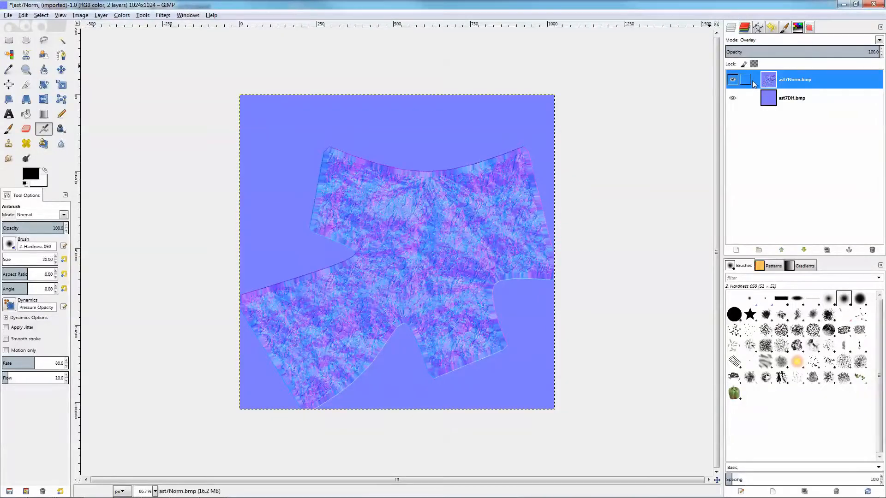
# Merge the ast7Norm layer down onto the ast7Dif layer.
pyautogui.click(732, 79)
pyautogui.rightClick(778, 87)
pyautogui.click(807, 152)
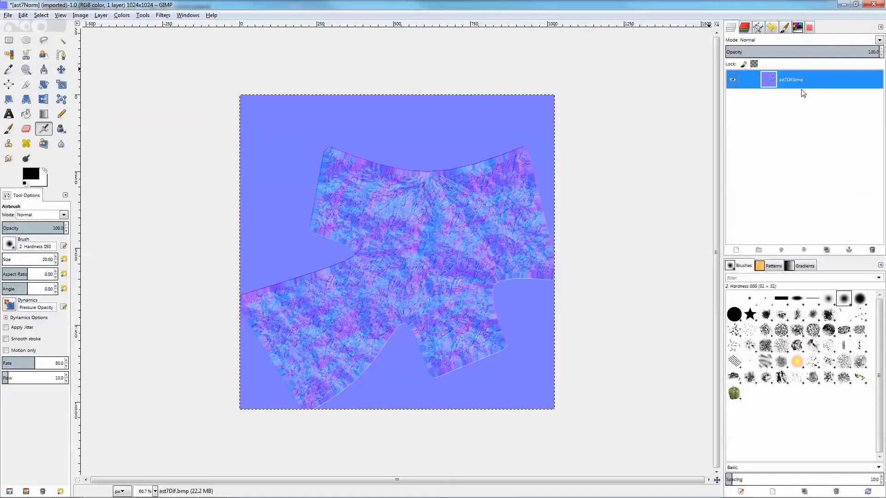
# Export the merged normal map to the textures folder under the name ast7Norm.dds.
pyautogui.click(8, 15)
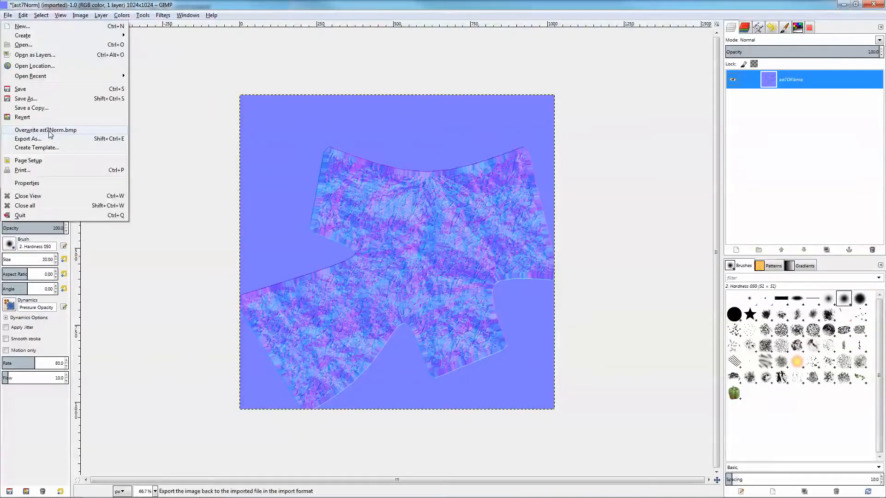
pyautogui.click(88, 136)
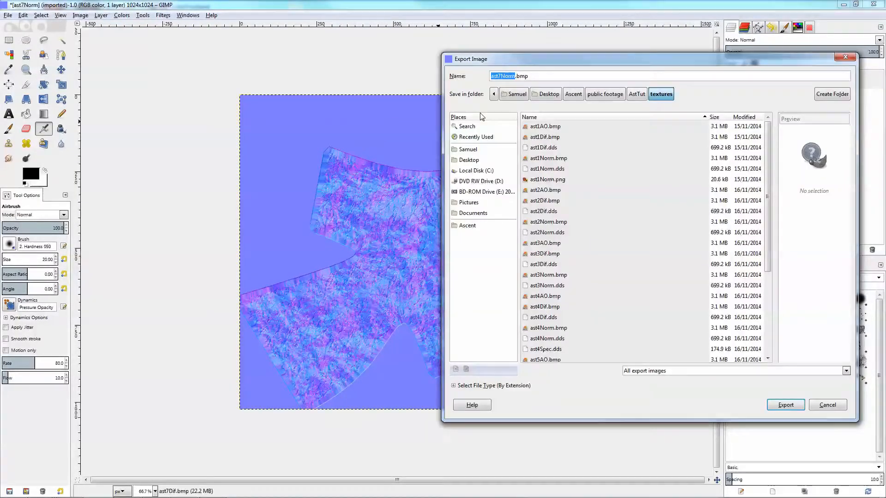
pyautogui.moveTo(529, 76); pyautogui.dragTo(516, 76)
pyautogui.write('dds')
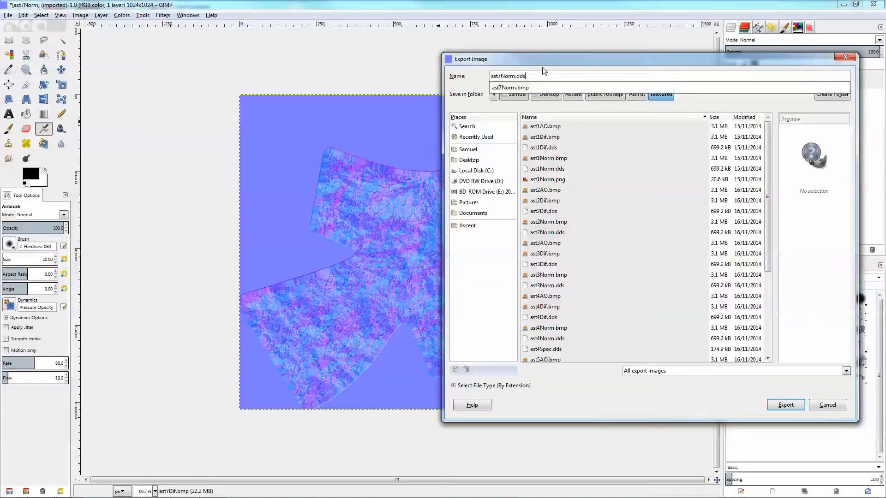
pyautogui.moveTo(510, 60); pyautogui.dragTo(153, 36)
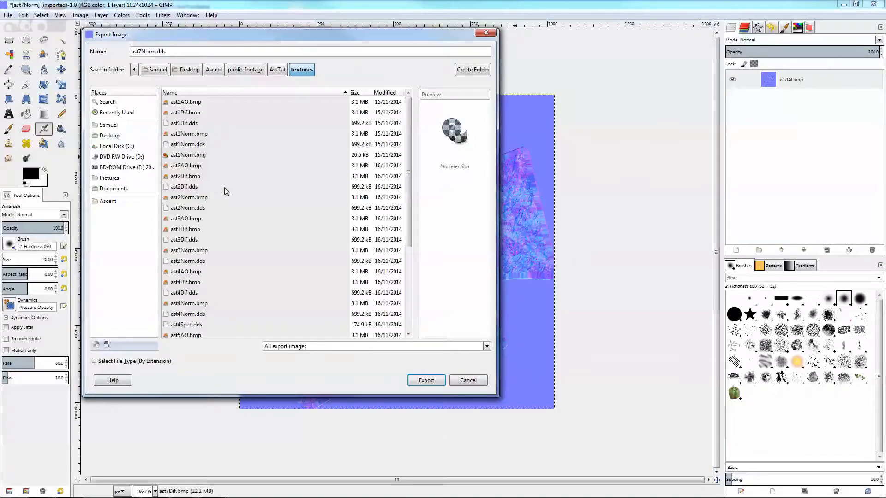
pyautogui.scroll(-4, 316, 267)
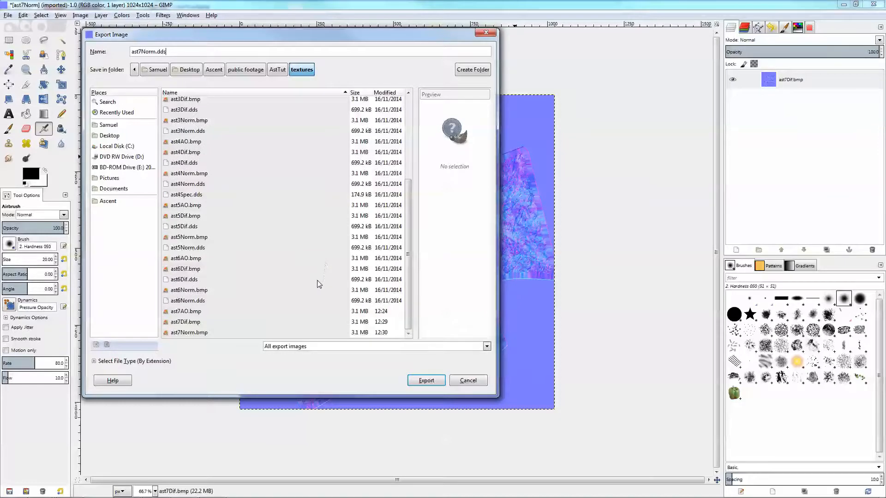
pyautogui.click(426, 380)
# Save the DDS file with BC1 / DXT1 compression and generated mipmaps.
pyautogui.moveTo(131, 79); pyautogui.dragTo(619, 65)
pyautogui.click(620, 80)
pyautogui.click(630, 91)
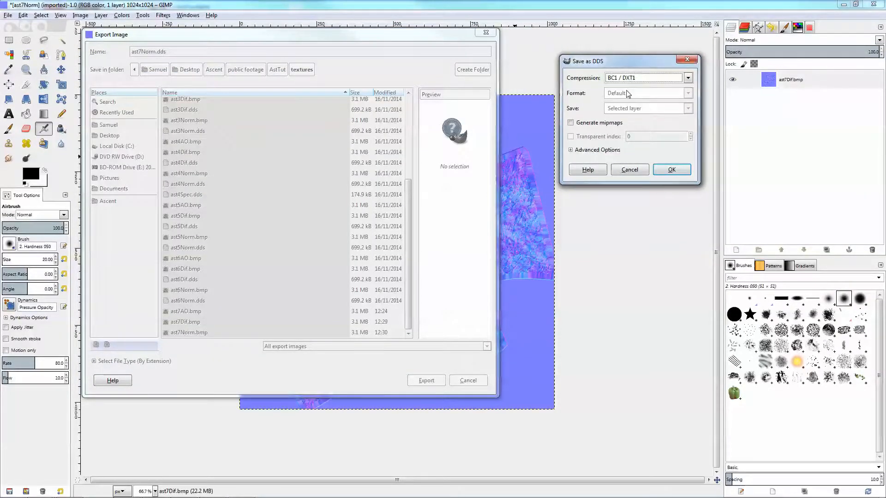
pyautogui.click(572, 123)
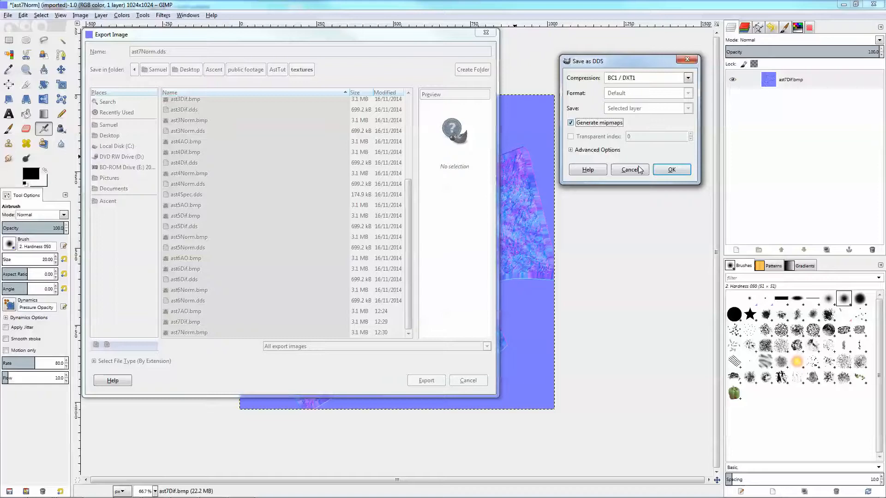
pyautogui.click(670, 169)
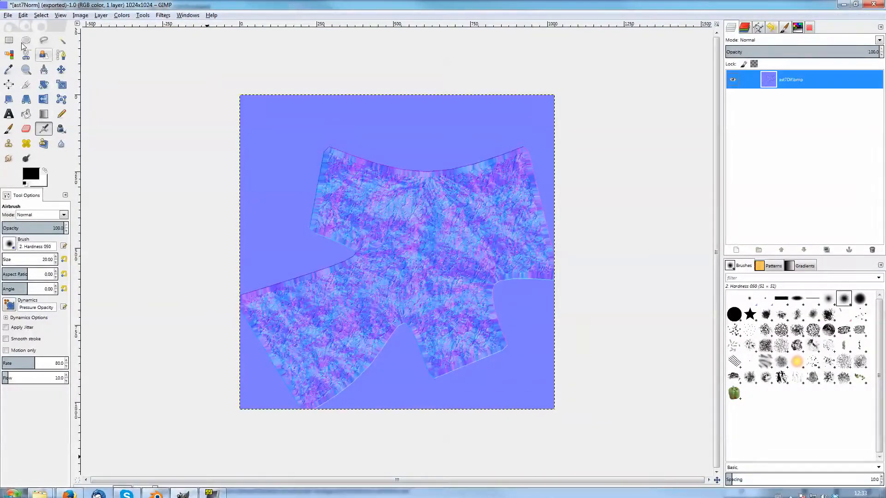
# Undo the layer merge and create a new 1024 × 1024 px image.
pyautogui.click(9, 16)
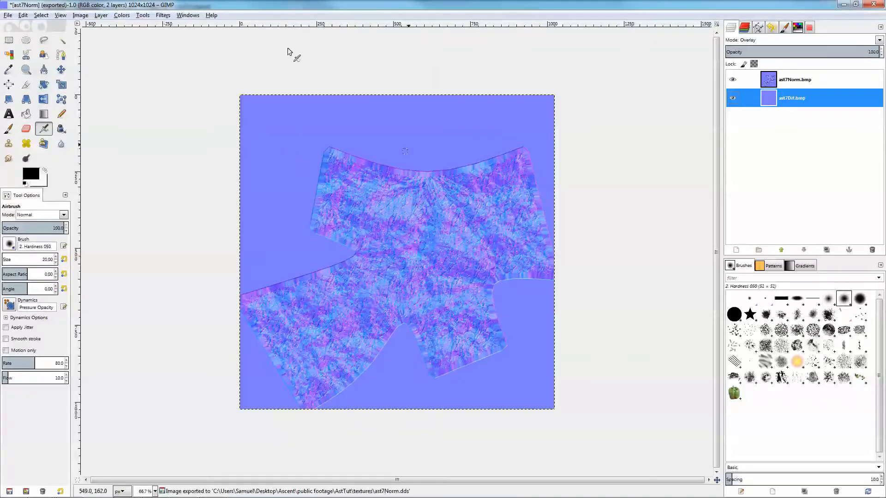
pyautogui.click(9, 17)
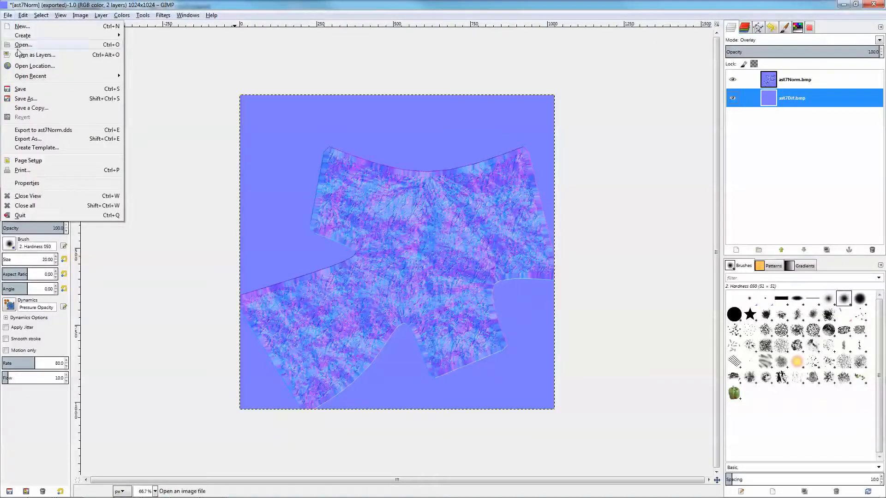
pyautogui.click(22, 27)
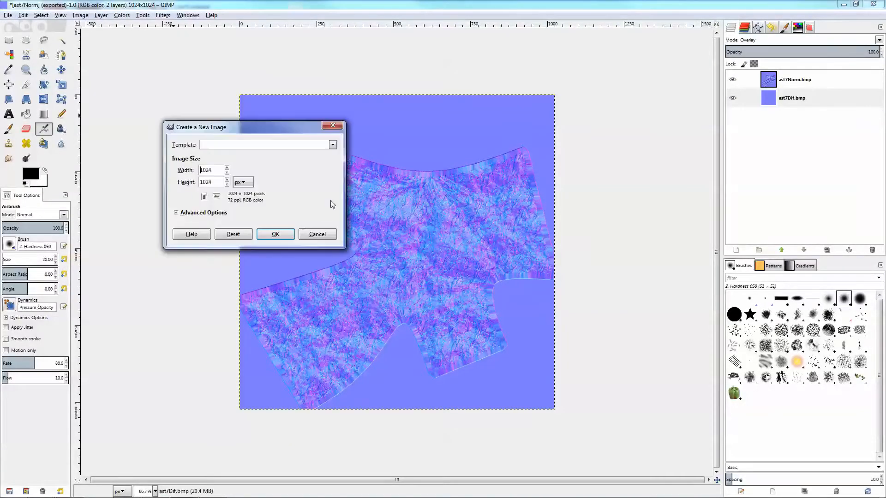
pyautogui.click(276, 234)
# Bring the ast7Dif and ast7AO bitmaps from the textures folder into the new image together.
pyautogui.moveTo(37, 491)
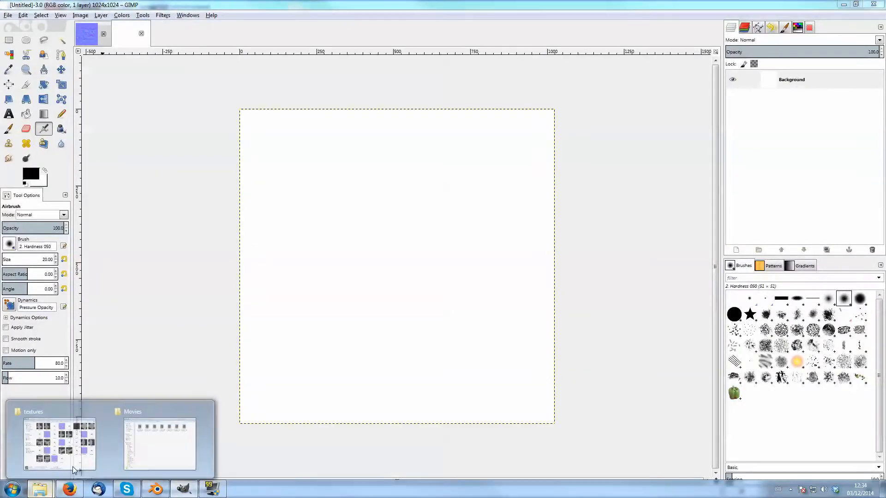
pyautogui.click(69, 434)
pyautogui.click(589, 341)
pyautogui.click(513, 337)
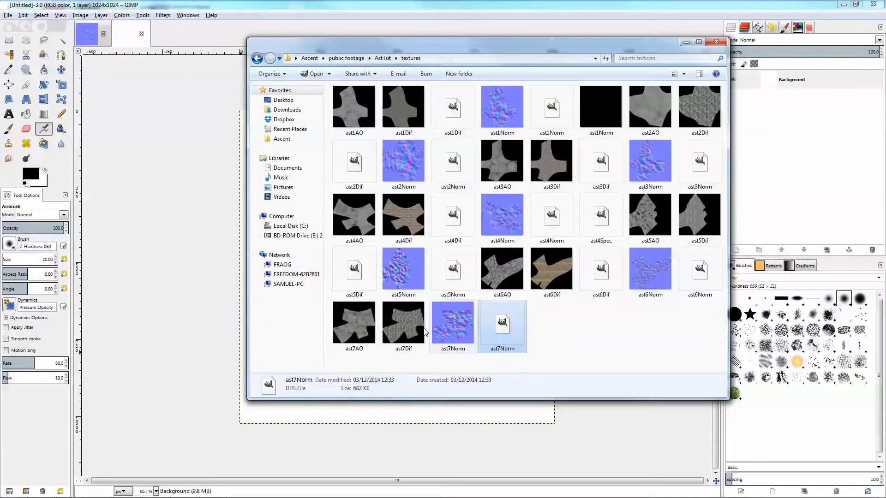
pyautogui.click(409, 337)
pyautogui.keyDown('ctrl'); pyautogui.click(360, 322); pyautogui.keyUp('ctrl')
pyautogui.moveTo(360, 323); pyautogui.dragTo(187, 286)
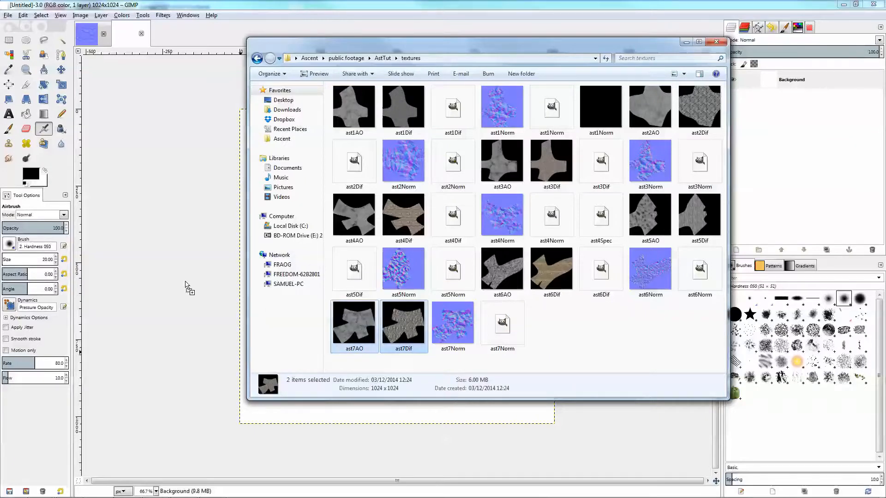
# Delete the white Background layer beneath the two imported bitmaps.
pyautogui.click(781, 120)
pyautogui.click(872, 250)
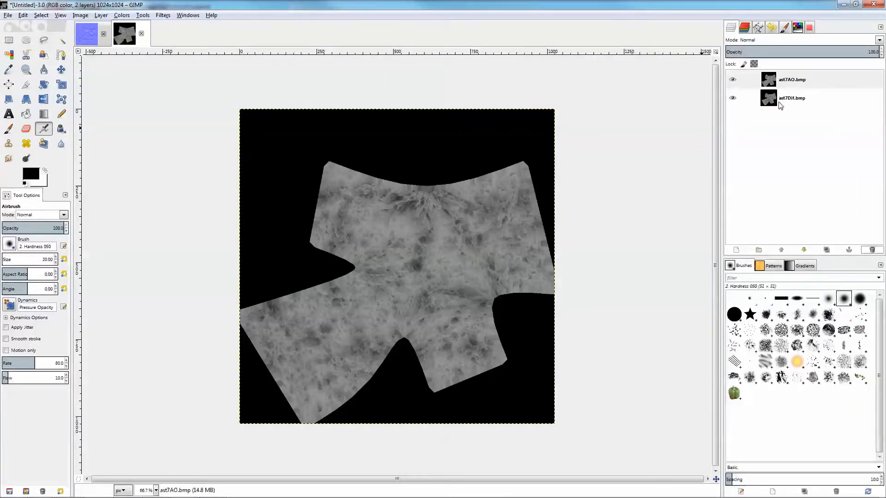
# Toggle the visibility of the ast7AO layer to compare it with the diffuse layer underneath.
pyautogui.click(732, 99)
pyautogui.click(732, 79)
pyautogui.click(732, 79)
pyautogui.click(732, 80)
pyautogui.click(733, 79)
pyautogui.click(733, 79)
pyautogui.click(732, 79)
pyautogui.click(733, 79)
pyautogui.click(732, 79)
# Set the ast7AO layer's blend mode to Multiply and toggle the layer to preview its shading effect.
pyautogui.click(813, 81)
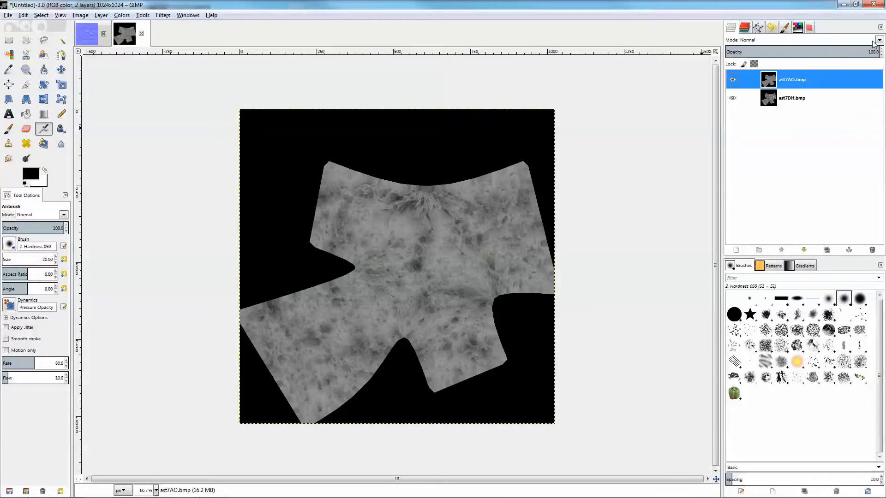
pyautogui.click(878, 41)
pyautogui.click(780, 129)
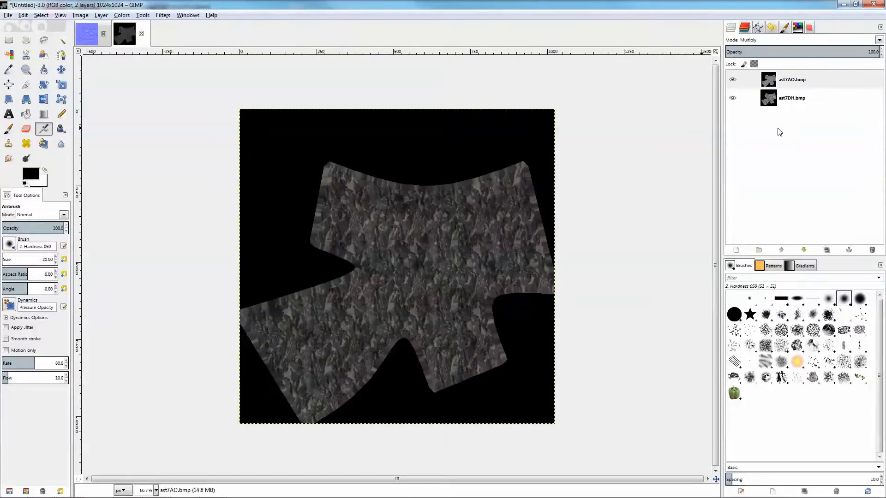
pyautogui.click(732, 80)
pyautogui.click(733, 81)
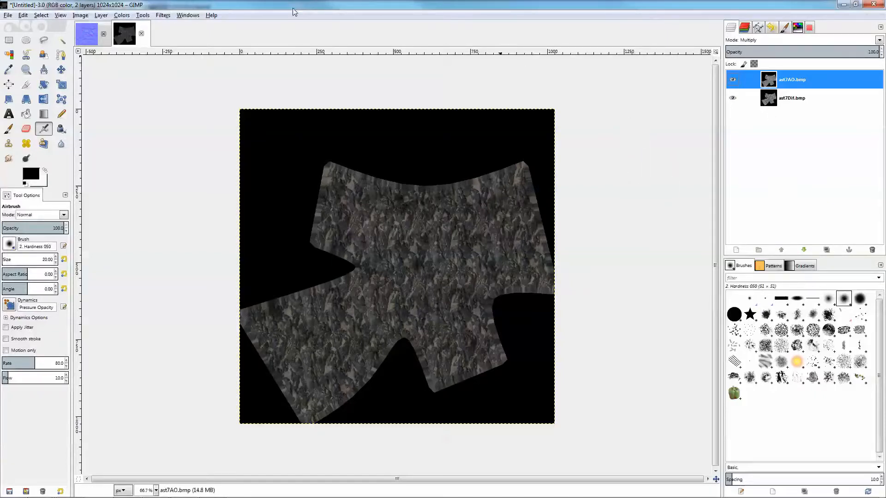
# Adjust the ast7AO layer's Levels to input black 49, gamma 0.65 and input white 148.
pyautogui.click(100, 15)
pyautogui.moveTo(121, 15)
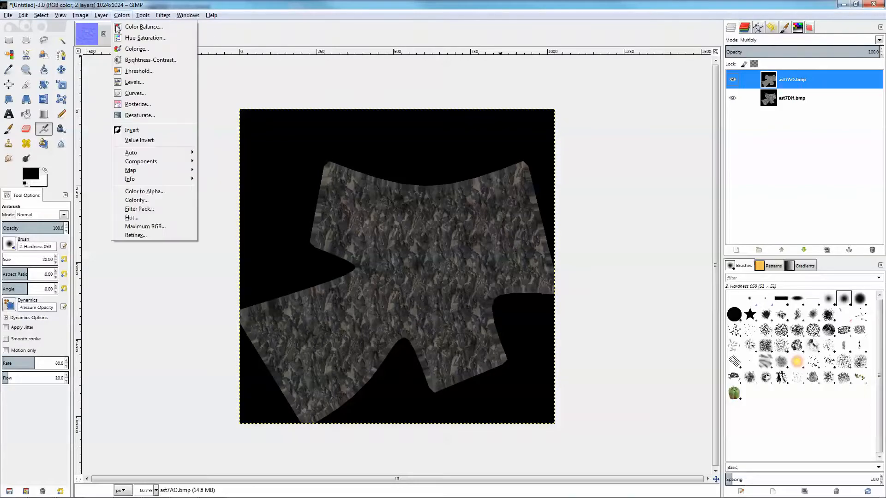
pyautogui.click(134, 82)
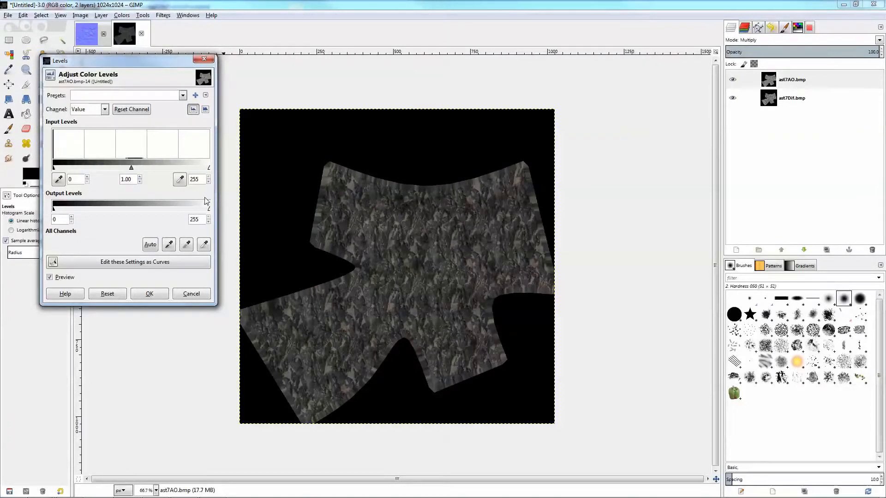
pyautogui.moveTo(215, 187); pyautogui.dragTo(530, 187)
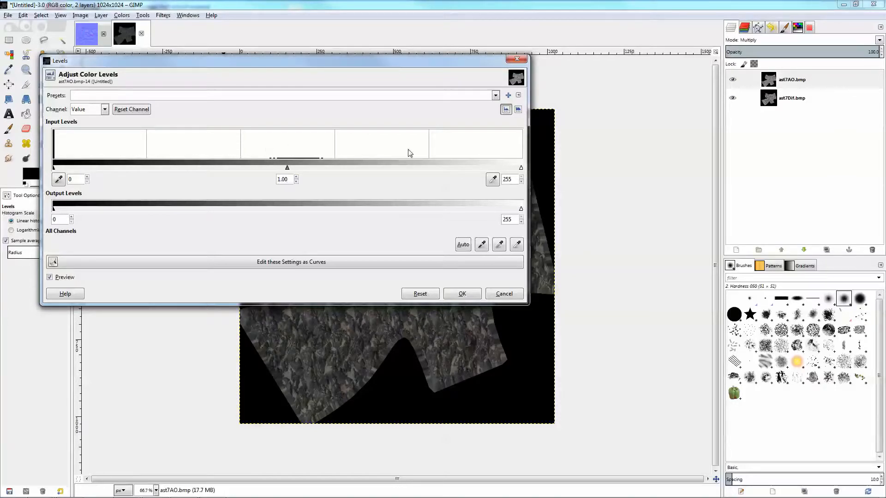
pyautogui.moveTo(458, 65); pyautogui.dragTo(690, 42)
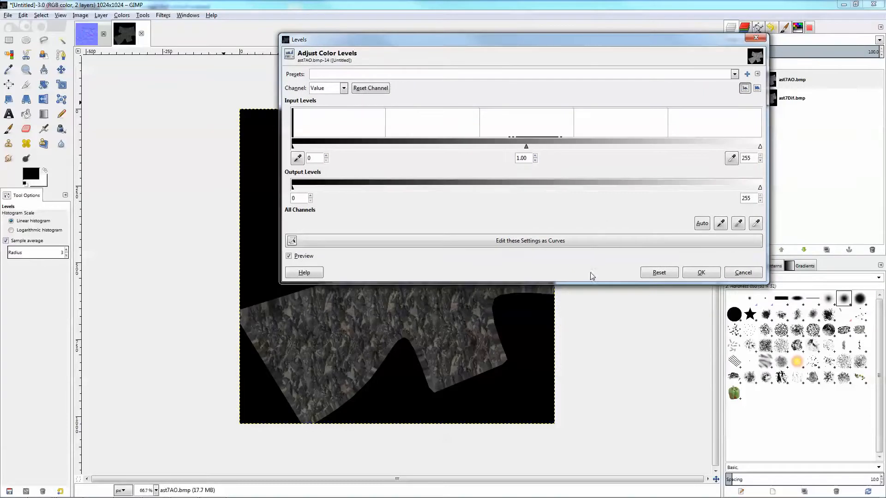
pyautogui.moveTo(600, 41); pyautogui.dragTo(643, 65)
pyautogui.moveTo(811, 157); pyautogui.dragTo(533, 159)
pyautogui.moveTo(446, 70); pyautogui.dragTo(136, 84)
pyautogui.moveTo(215, 187); pyautogui.dragTo(136, 187)
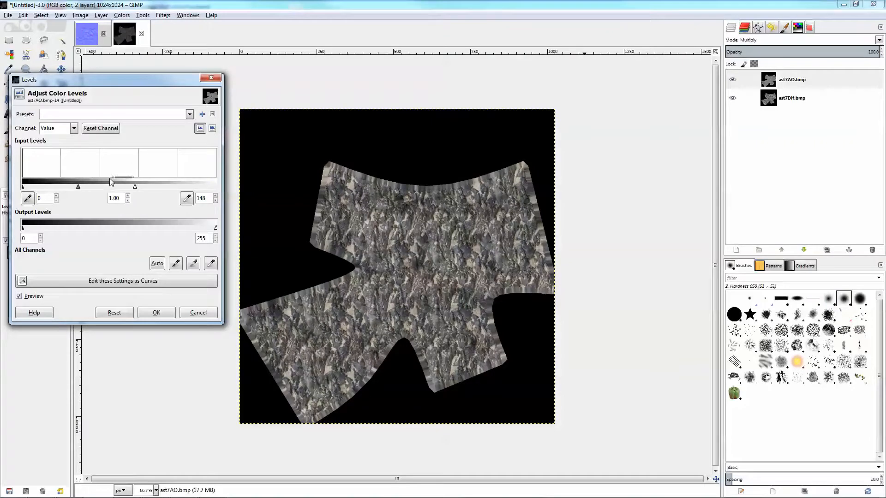
pyautogui.moveTo(22, 187); pyautogui.dragTo(112, 188)
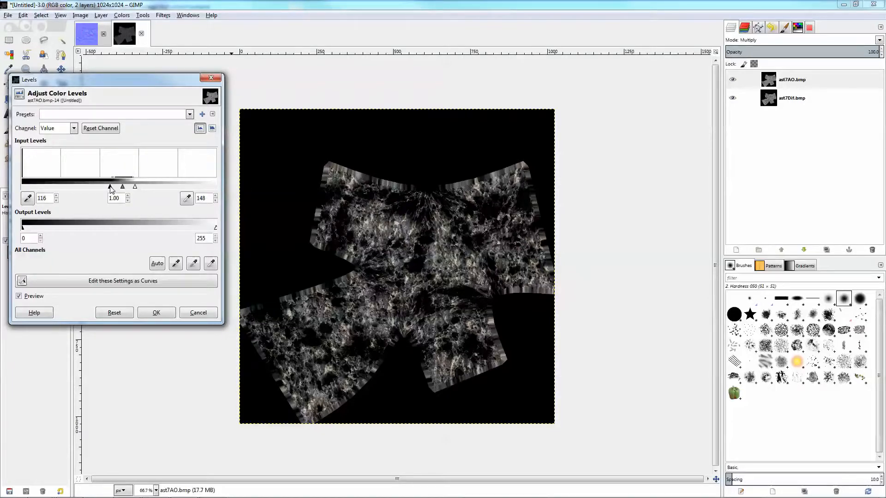
pyautogui.moveTo(111, 187)
pyautogui.mouseDown()
pyautogui.moveTo(61, 188)
pyautogui.moveTo(106, 186)
pyautogui.mouseUp()
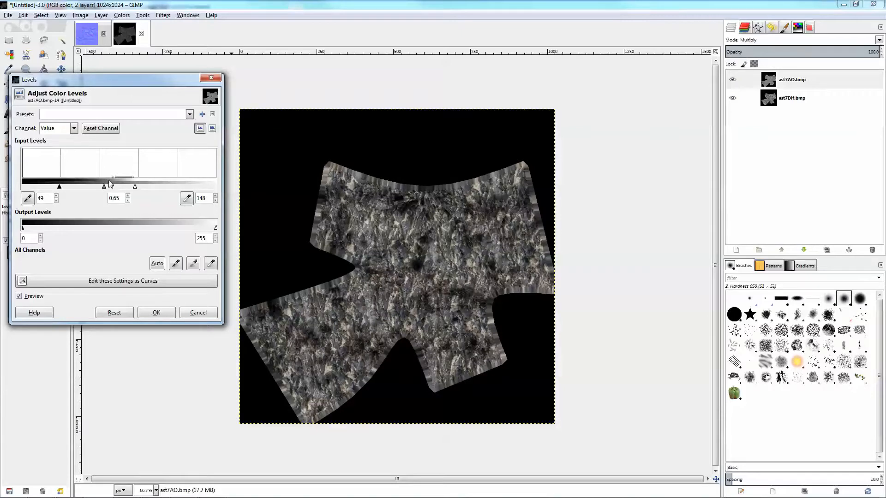
pyautogui.click(157, 313)
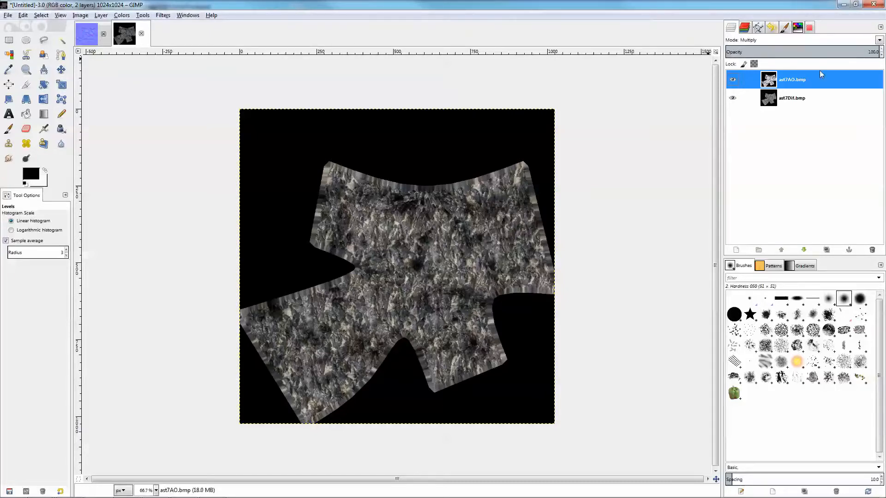
# Merge the ast7AO layer down and export the result to the textures folder as ast7Dif.dds with BC1 / DXT1 compression and mipmaps.
pyautogui.rightClick(796, 84)
pyautogui.click(825, 150)
pyautogui.click(8, 14)
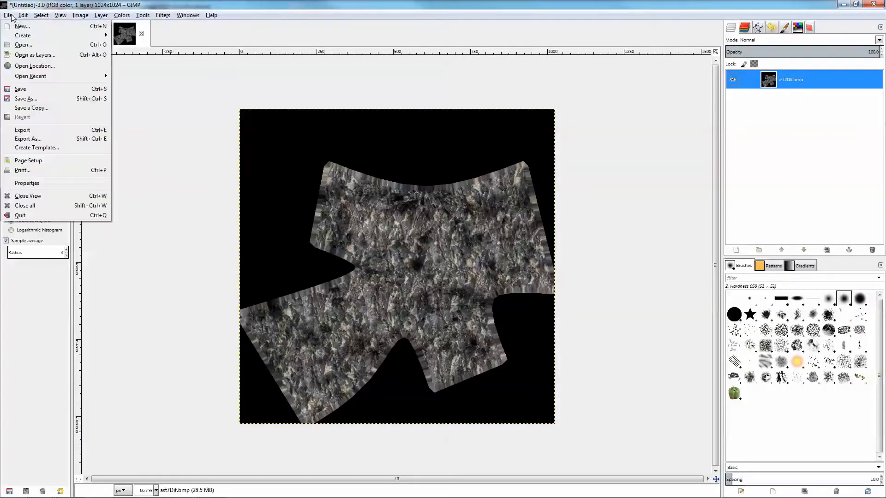
pyautogui.click(26, 139)
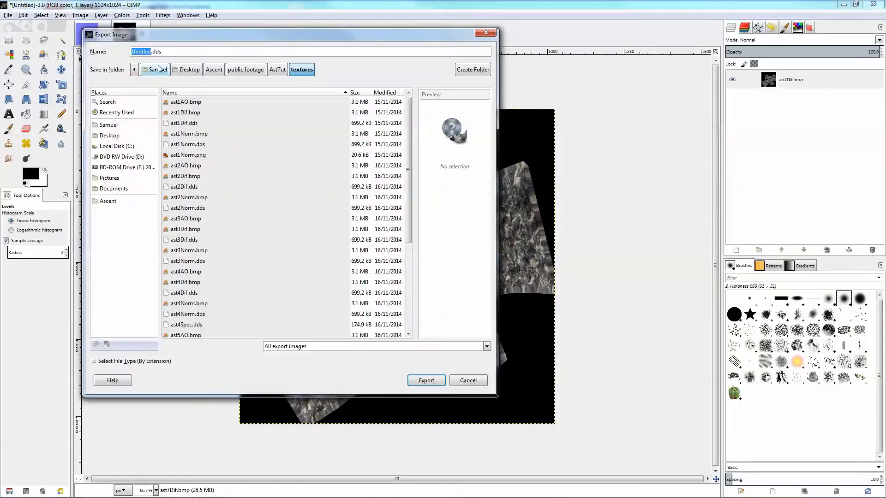
pyautogui.scroll(-5, 237, 213)
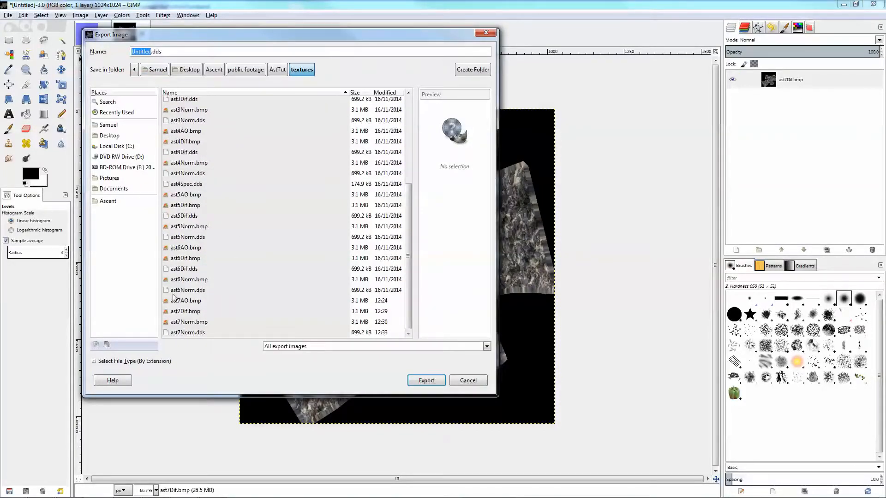
pyautogui.write('ast7Dif')
pyautogui.click(419, 380)
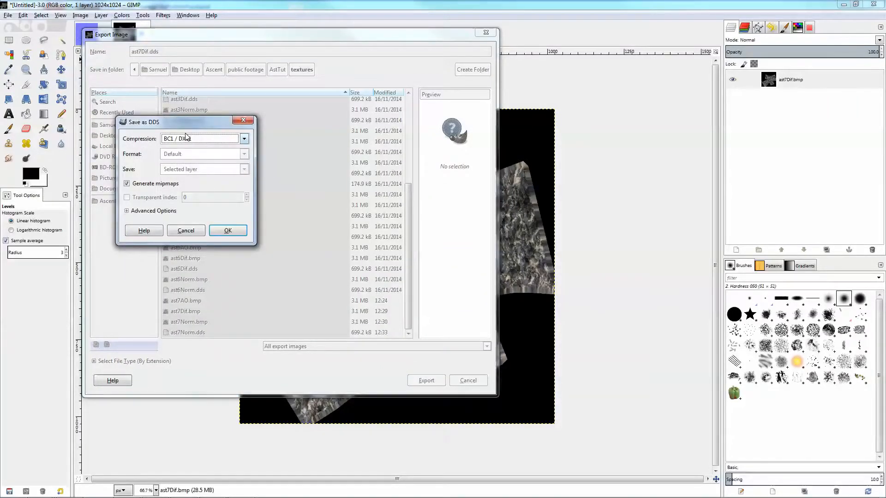
pyautogui.click(228, 230)
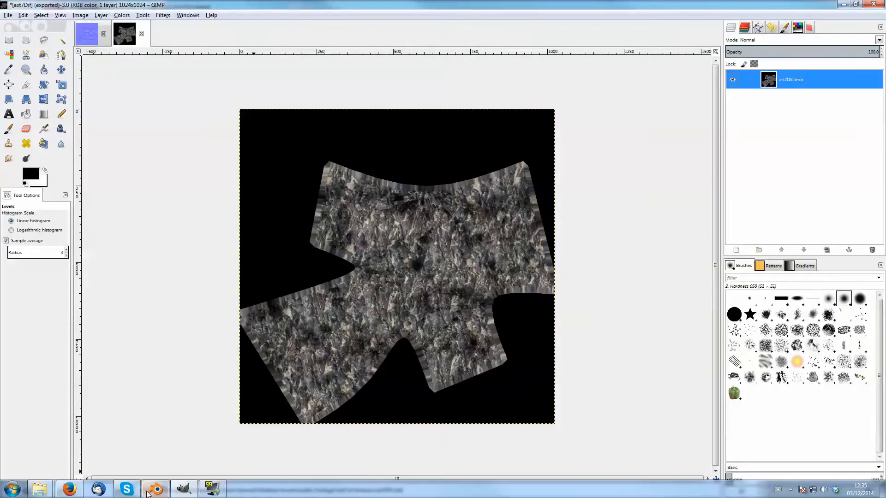
# Switch to Blender and replace the image of ast7's normal texture with ast7Norm.dds from the textures folder.
pyautogui.click(155, 491)
pyautogui.scroll(-3, 286, 207)
pyautogui.moveTo(286, 208); pyautogui.dragTo(327, 230, button='middle')
pyautogui.click(774, 172)
pyautogui.scroll(-20, 792, 309)
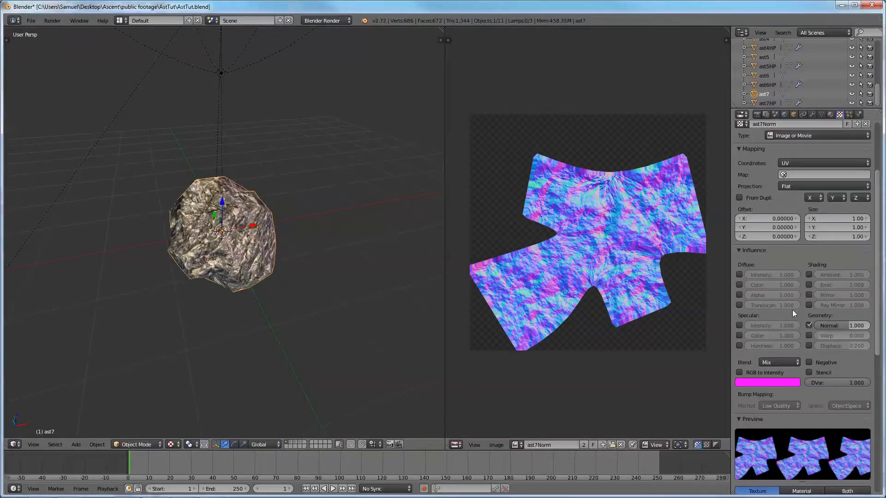
pyautogui.click(746, 338)
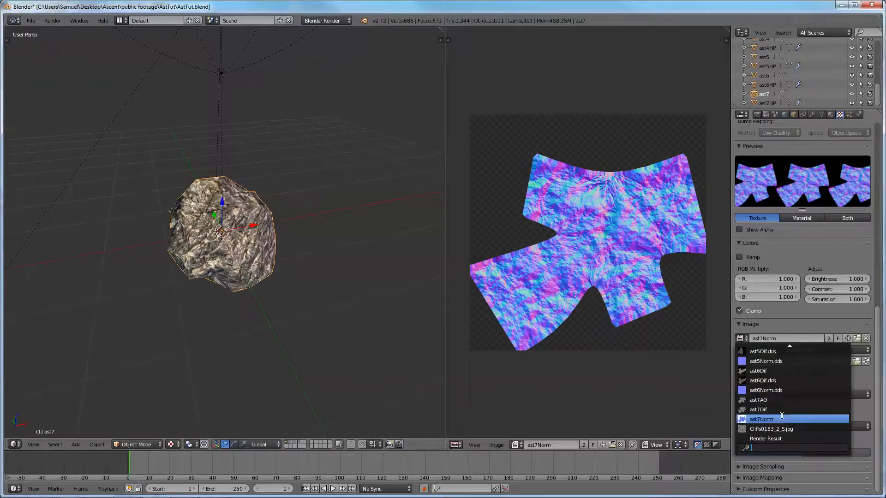
pyautogui.click(854, 361)
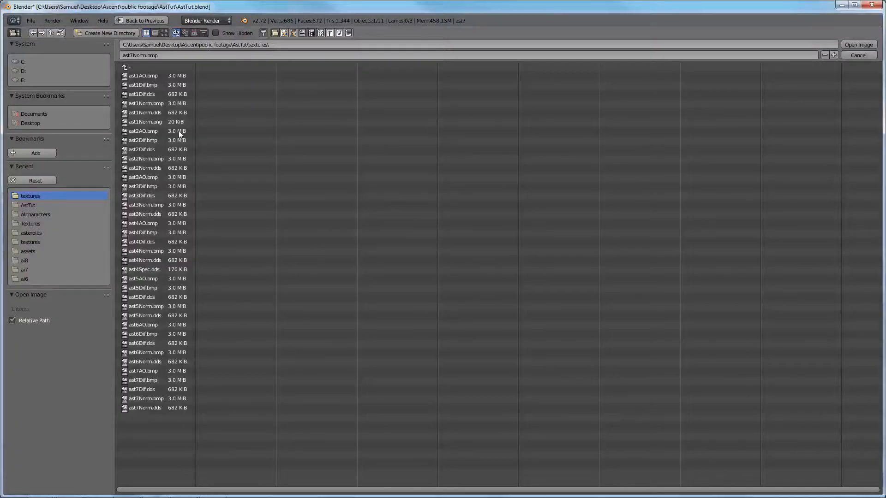
pyautogui.click(134, 407)
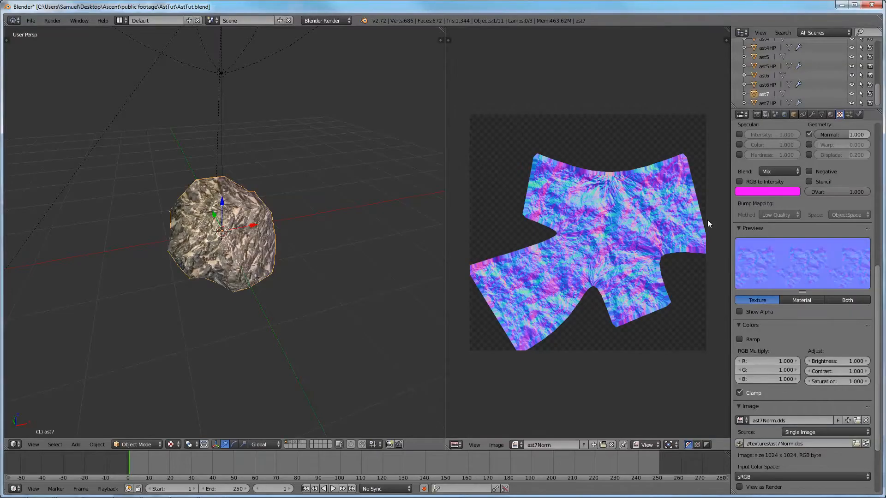
# Replace the cliff image of ast7's diffuse texture with ast7Dif.dds from the textures folder.
pyautogui.scroll(12, 807, 418)
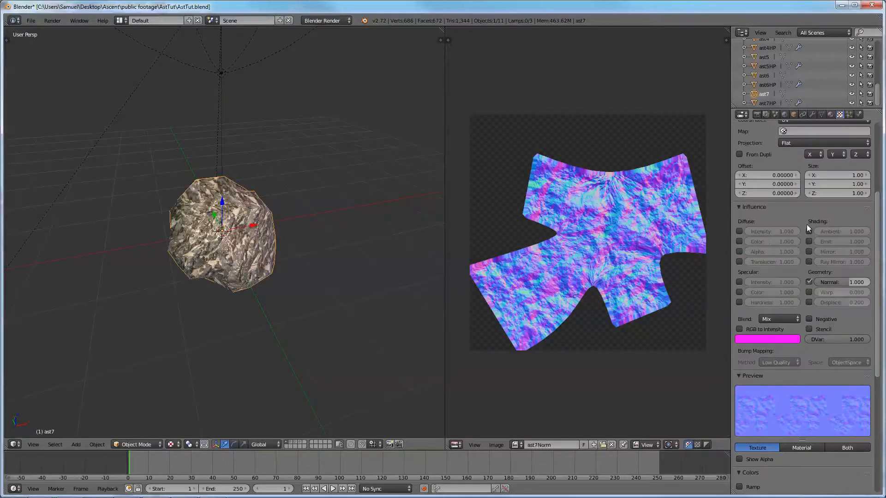
pyautogui.click(762, 135)
pyautogui.scroll(-14, 808, 322)
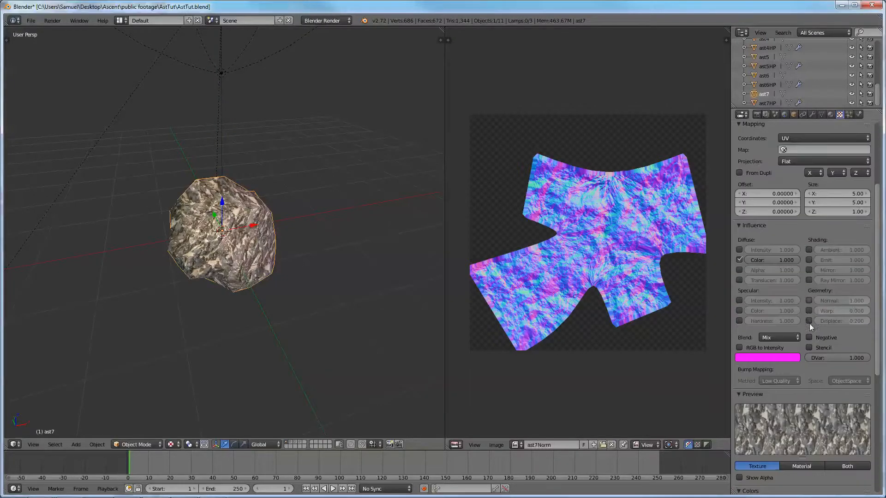
pyautogui.scroll(-2, 812, 406)
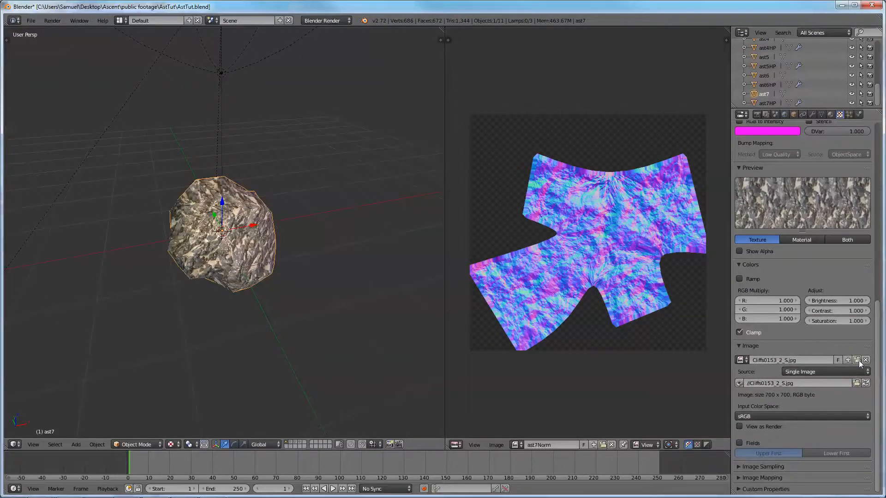
pyautogui.click(857, 366)
pyautogui.click(138, 76)
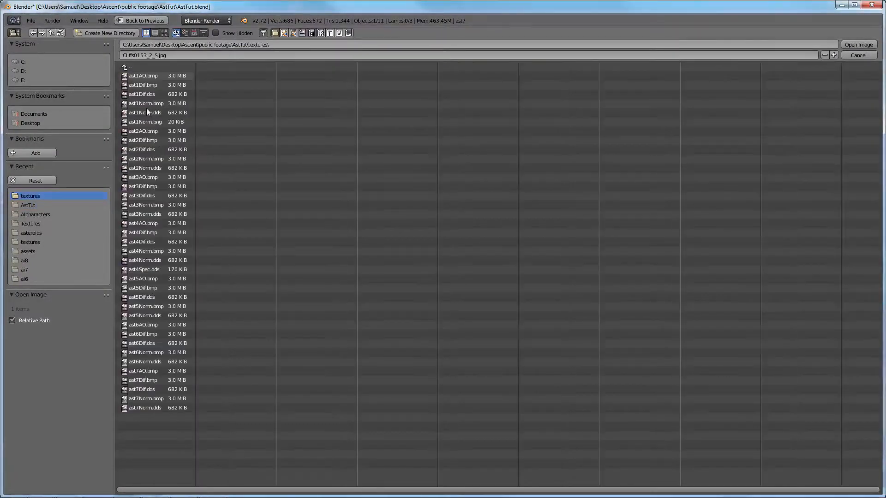
pyautogui.click(142, 390)
pyautogui.click(853, 44)
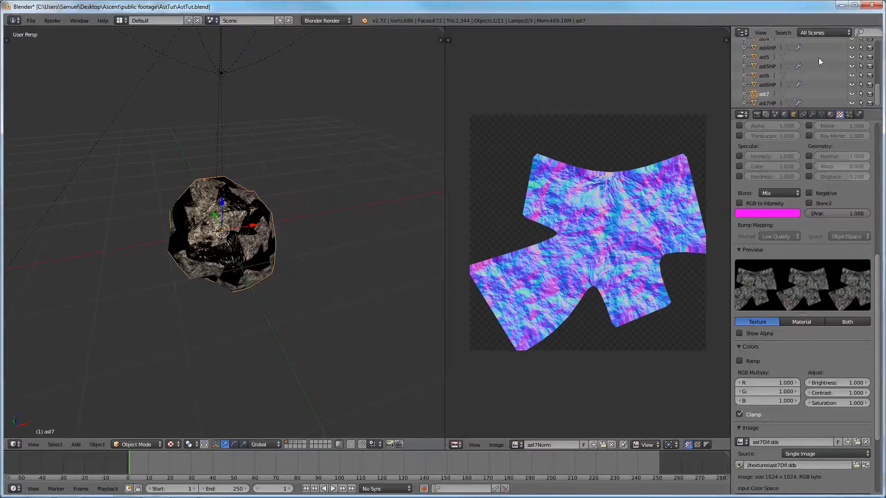
# Set the diffuse texture's mapping size to 1.00 in X and Y so it follows the asteroid's UV layout.
pyautogui.scroll(6, 317, 237)
pyautogui.moveTo(390, 245); pyautogui.dragTo(281, 191, button='middle')
pyautogui.scroll(-4, 325, 227)
pyautogui.scroll(-5, 280, 175)
pyautogui.scroll(4, 280, 178)
pyautogui.scroll(9, 779, 228)
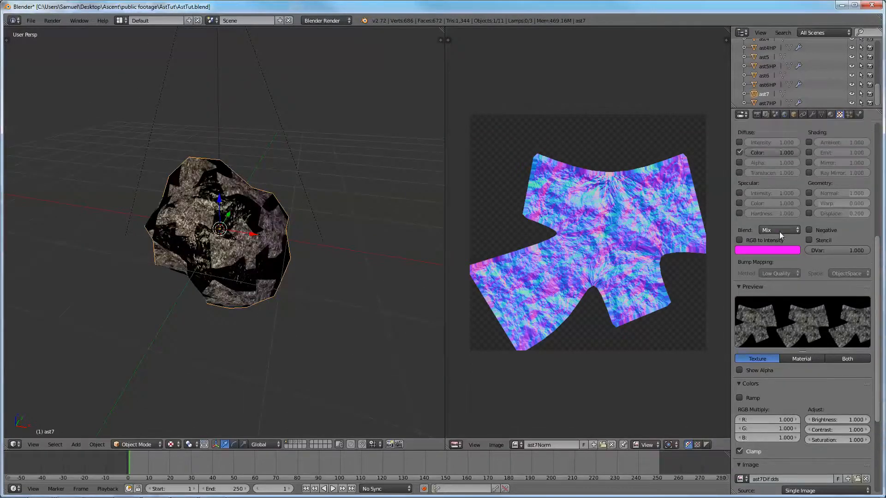
pyautogui.click(833, 213)
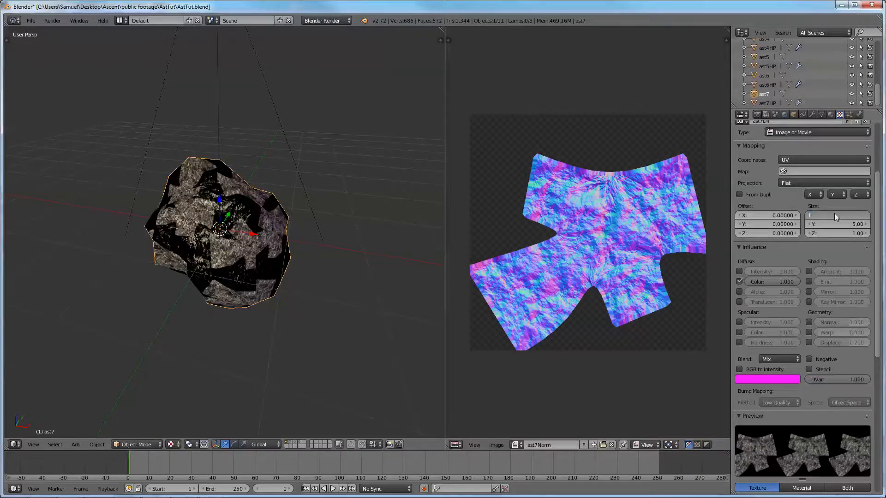
pyautogui.press('Return')
pyautogui.click(836, 222)
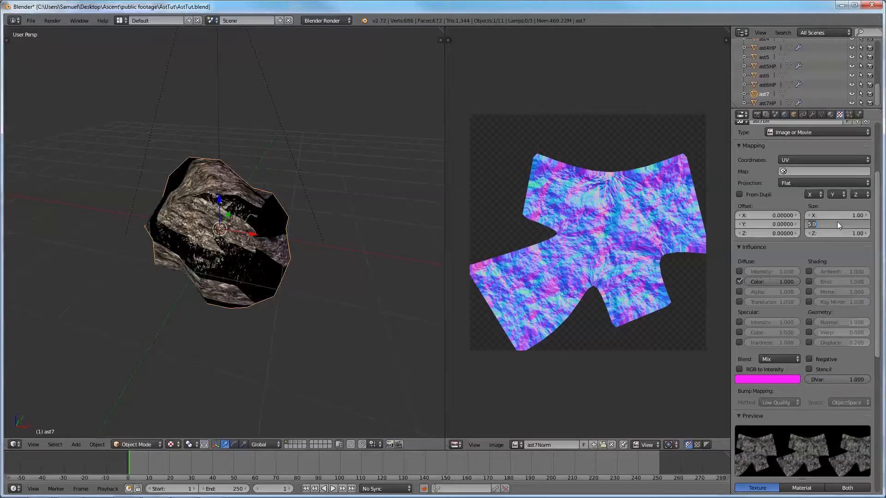
pyautogui.write('1')
pyautogui.press('Return')
# Deselect the asteroid and inspect its textured surface from close up and from a distance.
pyautogui.moveTo(300, 203)
pyautogui.mouseDown(button='middle')
pyautogui.moveTo(339, 200)
pyautogui.moveTo(159, 201)
pyautogui.moveTo(270, 204)
pyautogui.moveTo(229, 213)
pyautogui.moveTo(292, 217)
pyautogui.moveTo(165, 226)
pyautogui.moveTo(296, 196)
pyautogui.moveTo(290, 203)
pyautogui.moveTo(362, 200)
pyautogui.moveTo(334, 233)
pyautogui.moveTo(316, 209)
pyautogui.mouseUp(button='middle')
pyautogui.press('Tab')
pyautogui.press('Tab')
pyautogui.press('a')
pyautogui.scroll(5, 167, 225)
pyautogui.scroll(-5, 167, 225)
pyautogui.scroll(6, 323, 223)
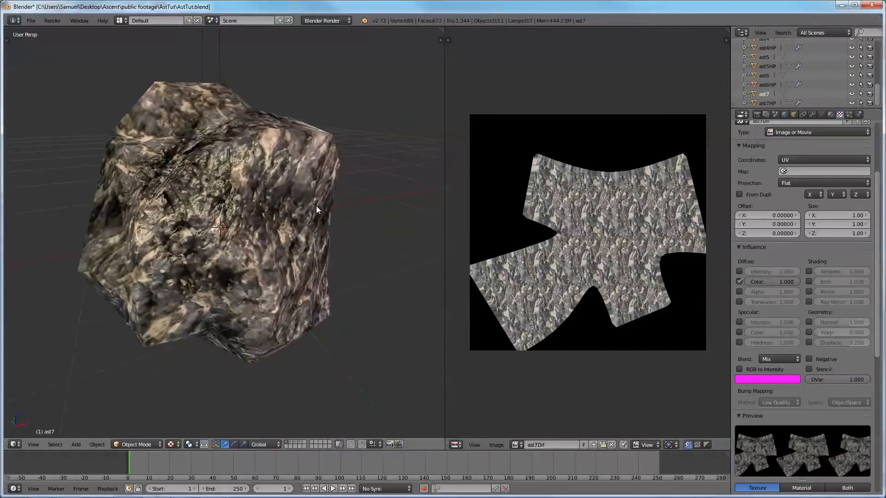
pyautogui.scroll(-3, 244, 214)
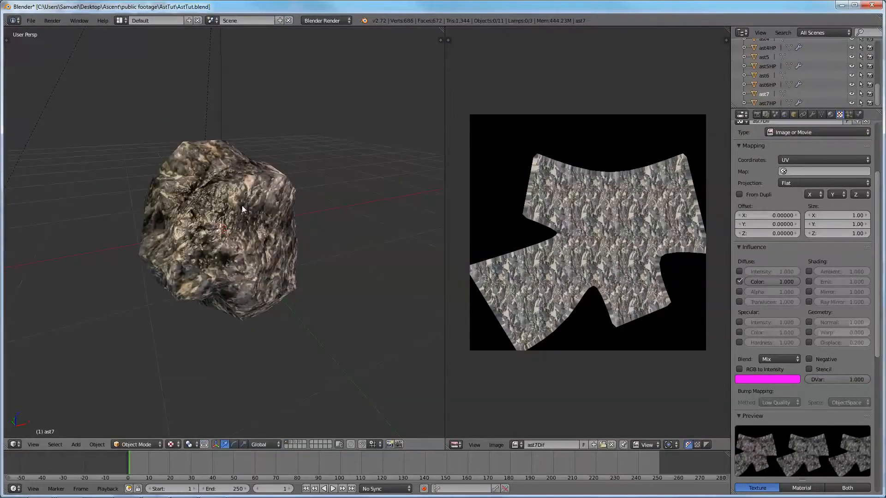
pyautogui.scroll(-3, 243, 214)
# Set the ast7 material's specular intensity to 0.05 and check the ast1 material for comparison.
pyautogui.click(830, 114)
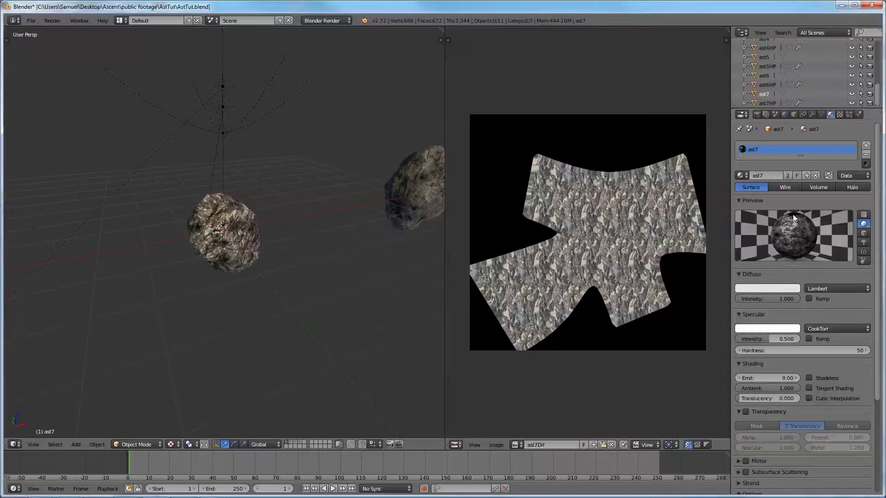
pyautogui.scroll(-3, 791, 230)
pyautogui.click(772, 283)
pyautogui.write('0.05')
pyautogui.press('Return')
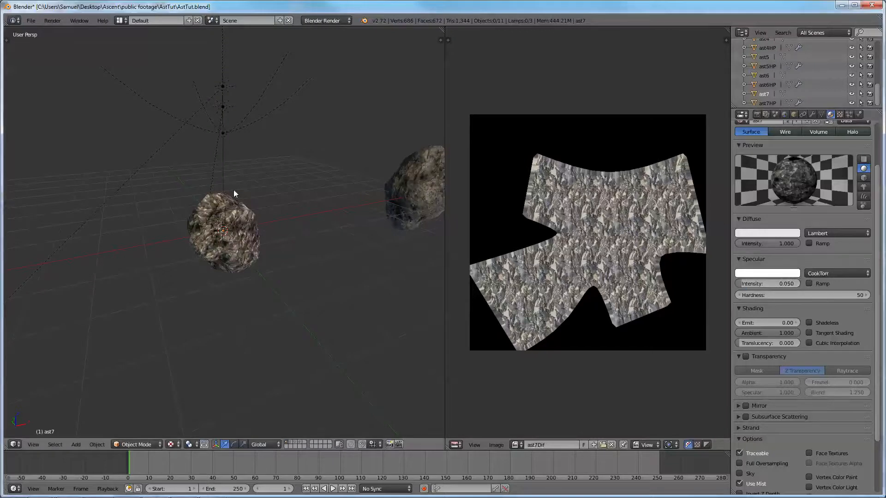
pyautogui.rightClick(391, 184)
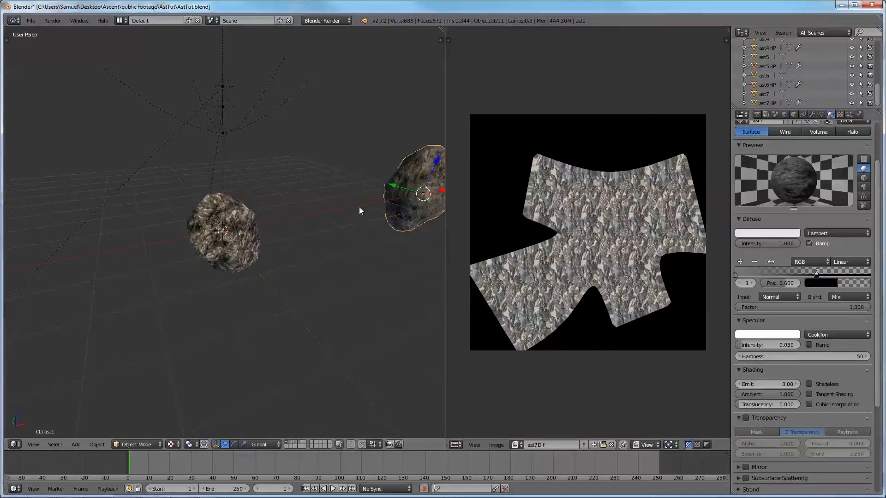
pyautogui.rightClick(211, 210)
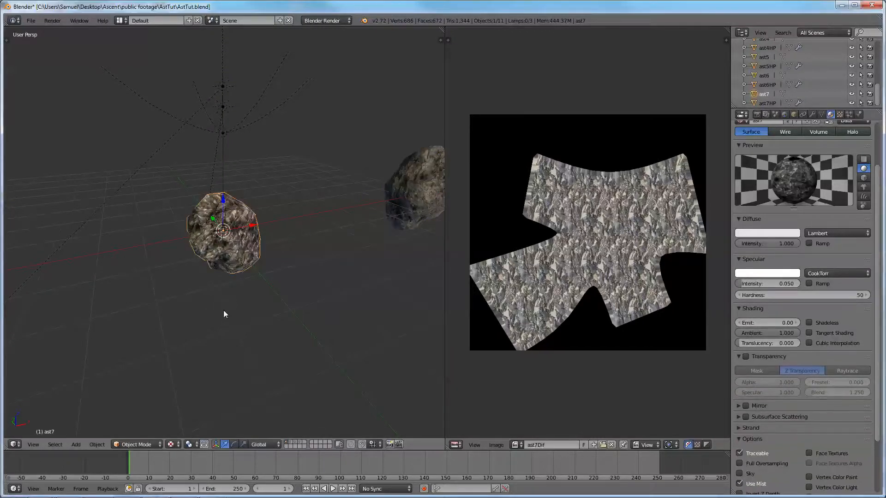
# Deselect ast7 and examine its textured surface up close and next to the neighbouring asteroids.
pyautogui.scroll(7, 220, 293)
pyautogui.scroll(-4, 212, 277)
pyautogui.moveTo(226, 275); pyautogui.dragTo(266, 296, button='middle')
pyautogui.scroll(-6, 186, 269)
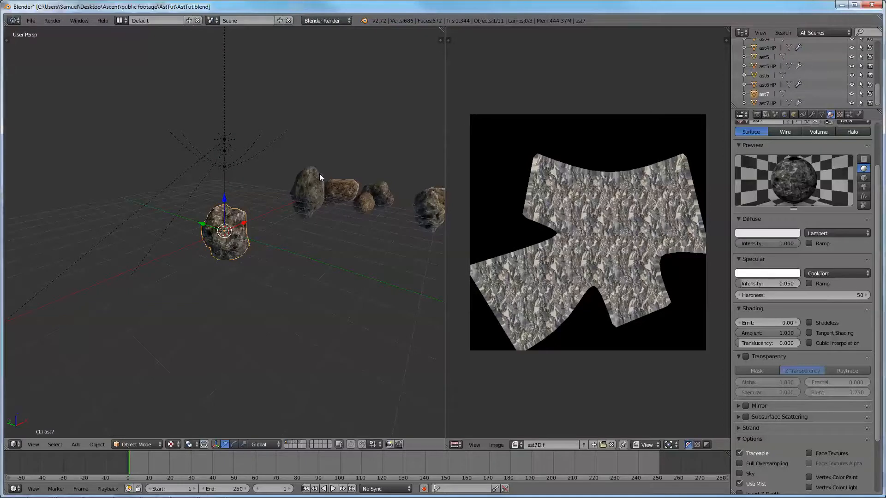
pyautogui.press('a')
pyautogui.scroll(6, 322, 269)
pyautogui.moveTo(322, 240); pyautogui.dragTo(283, 282, button='middle')
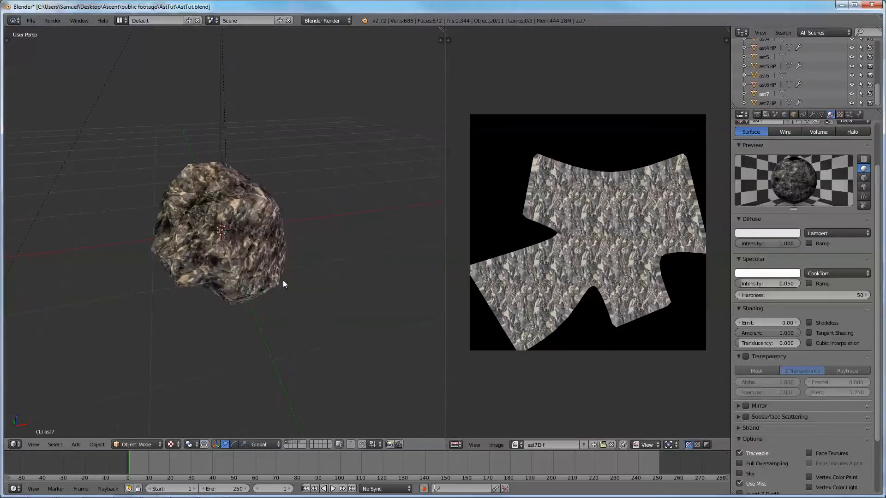
# Make an OpenGL render of the viewport, return to the 3D view and inspect the asteroid from other angles.
pyautogui.click(389, 444)
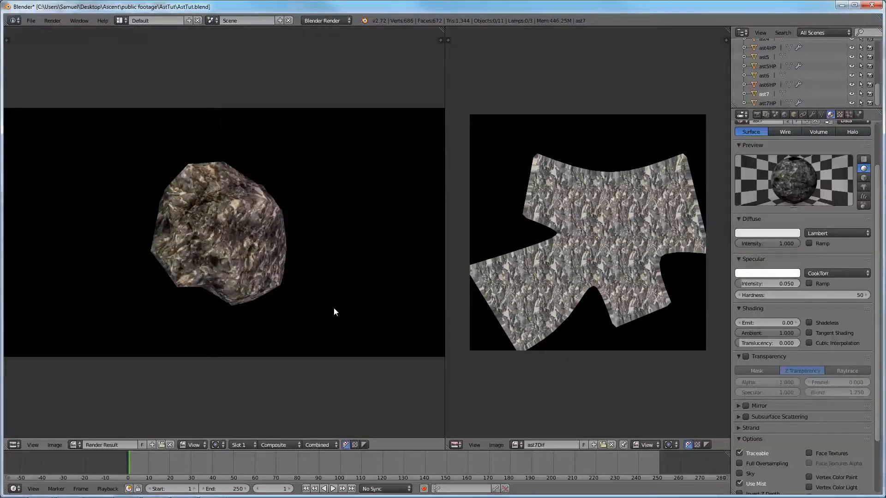
pyautogui.press('Escape')
pyautogui.moveTo(284, 288); pyautogui.dragTo(307, 273, button='middle')
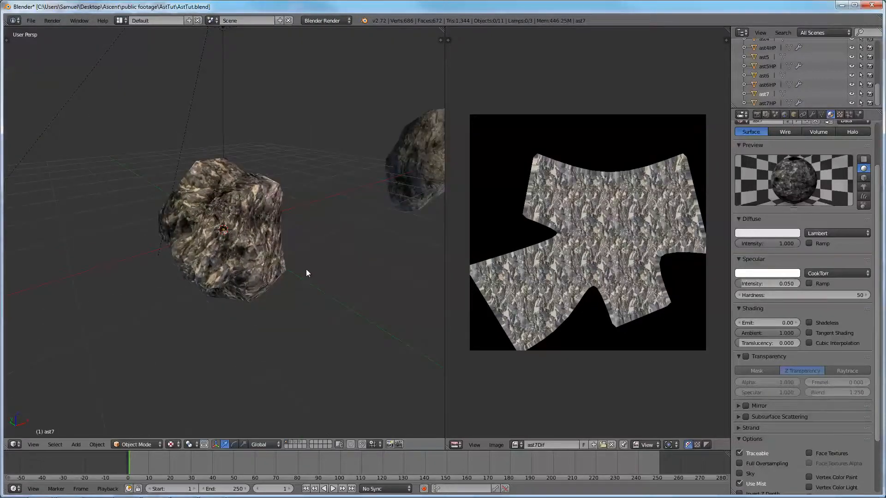
pyautogui.scroll(-3, 304, 267)
pyautogui.moveTo(302, 263); pyautogui.dragTo(274, 263, button='middle')
pyautogui.scroll(1, 274, 262)
pyautogui.scroll(5, 274, 266)
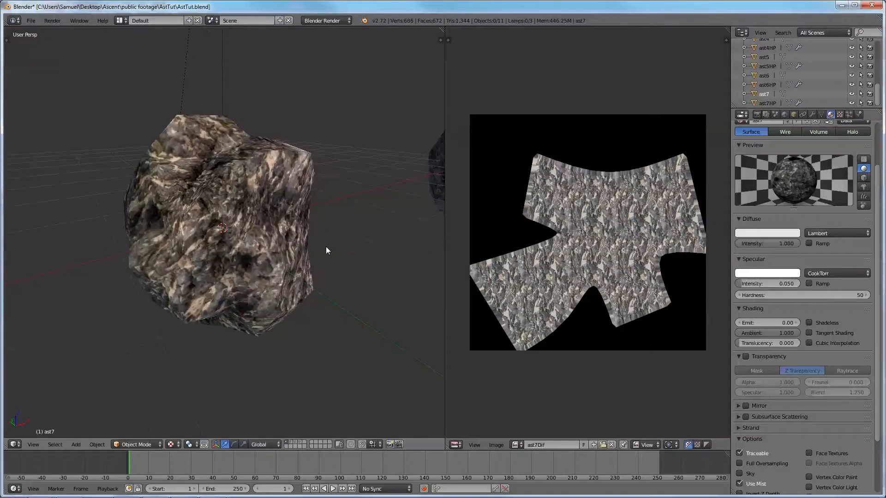
pyautogui.scroll(-3, 326, 249)
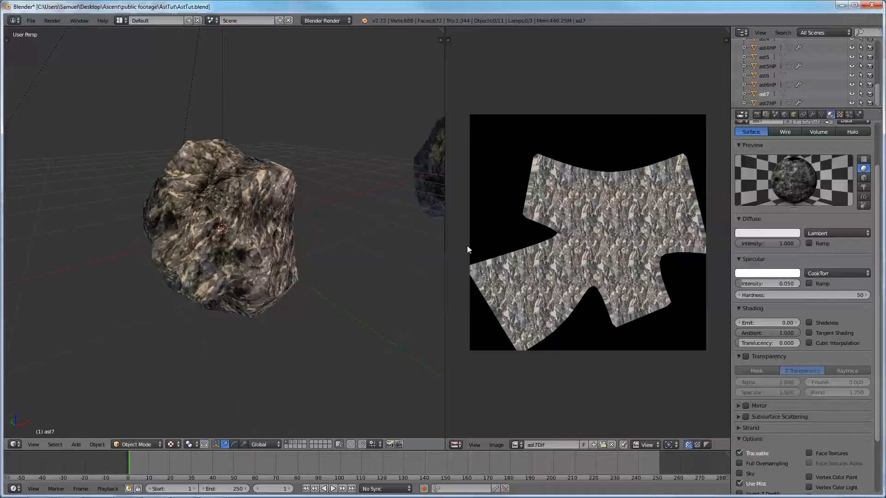
# Enable the diffuse color ramp on the ast7 material and check its effect on the asteroid.
pyautogui.click(809, 244)
pyautogui.moveTo(135, 279); pyautogui.dragTo(181, 278, button='middle')
pyautogui.scroll(6, 178, 286)
pyautogui.scroll(-5, 180, 273)
pyautogui.scroll(3, 181, 271)
pyautogui.scroll(-3, 179, 272)
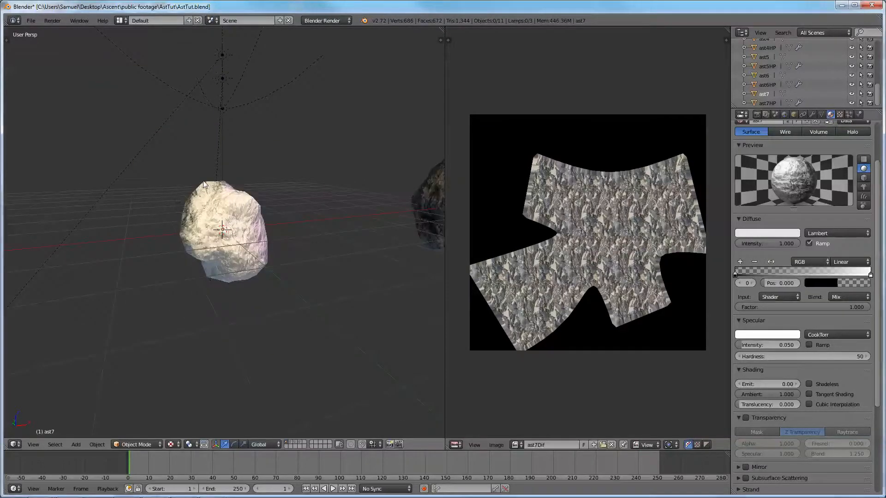
pyautogui.scroll(3, 266, 253)
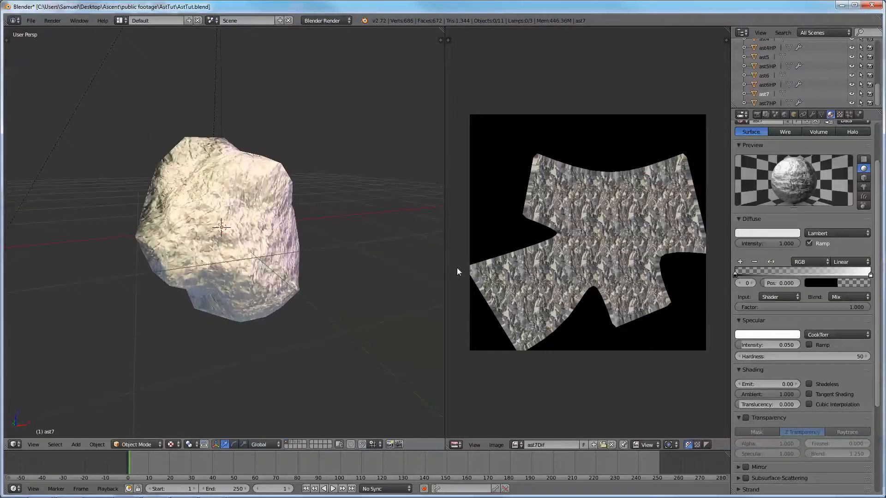
# Color the ramp's end stop at position 1.000 bright red to highlight where the ramp affects the asteroid.
pyautogui.click(870, 274)
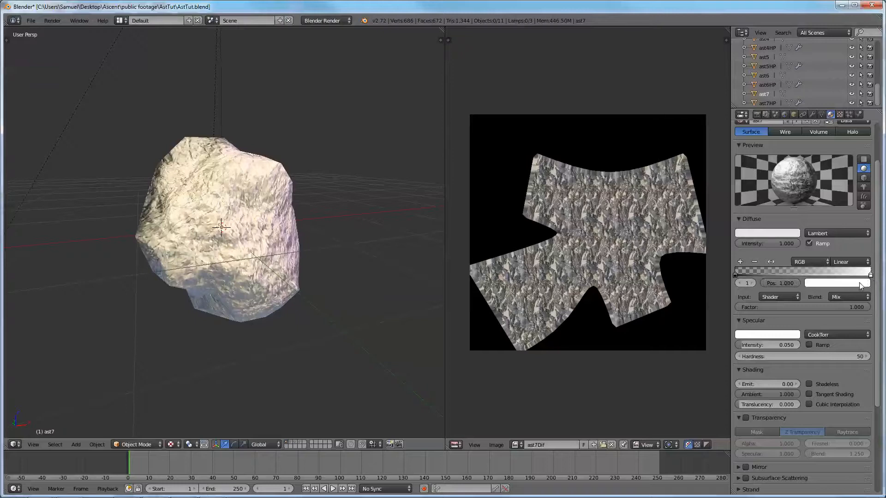
pyautogui.click(830, 283)
pyautogui.click(866, 189)
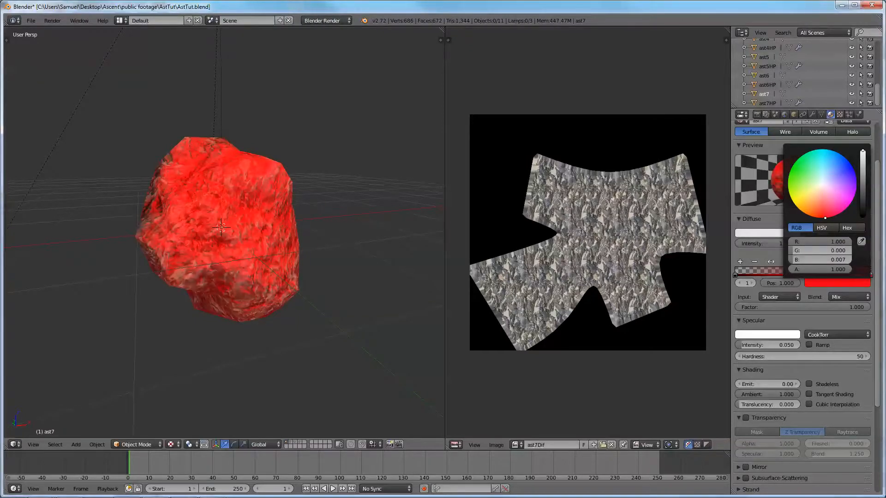
pyautogui.moveTo(182, 267); pyautogui.dragTo(306, 265, button='middle')
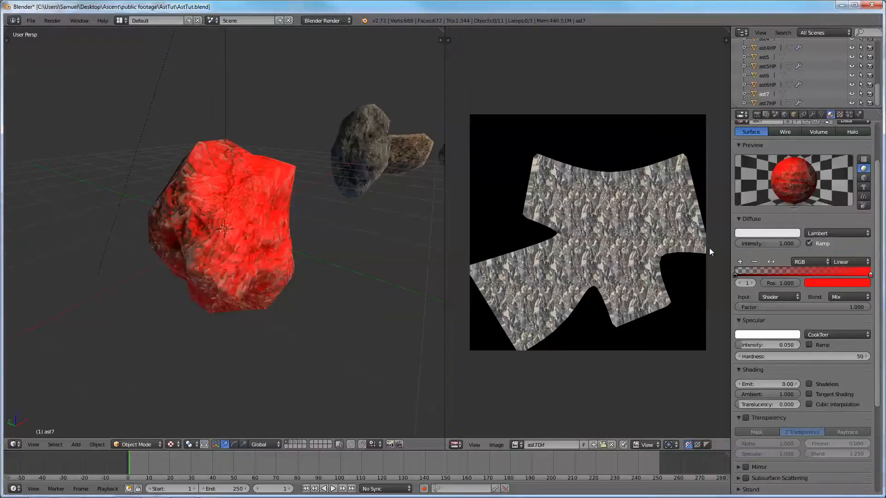
# Move the transparent black stop to about 0.488 and the red stop right beside it for a sharp transition.
pyautogui.click(735, 274)
pyautogui.moveTo(735, 275); pyautogui.dragTo(830, 275)
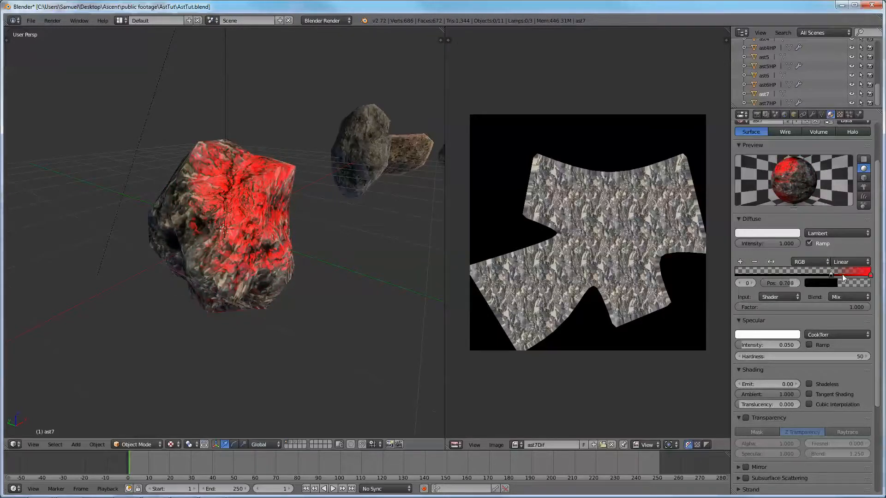
pyautogui.moveTo(839, 274); pyautogui.dragTo(797, 273)
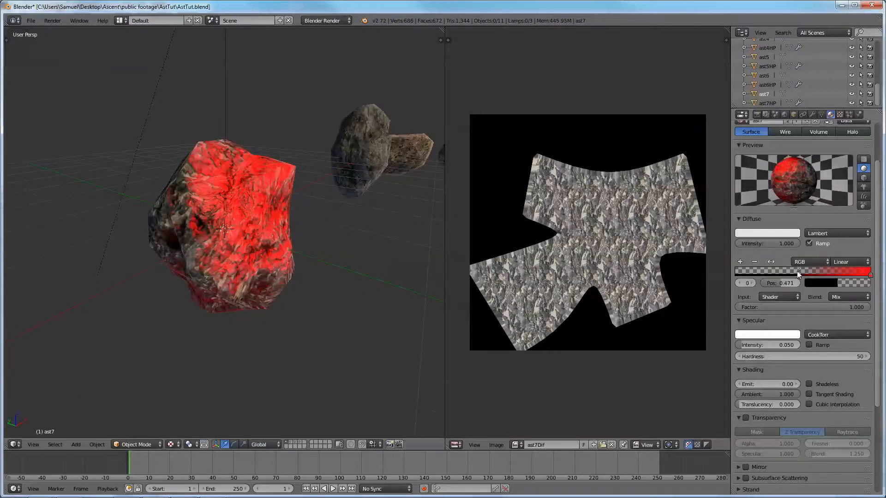
pyautogui.moveTo(870, 274); pyautogui.dragTo(801, 274)
pyautogui.click(793, 274)
pyautogui.moveTo(206, 270); pyautogui.dragTo(306, 261, button='middle')
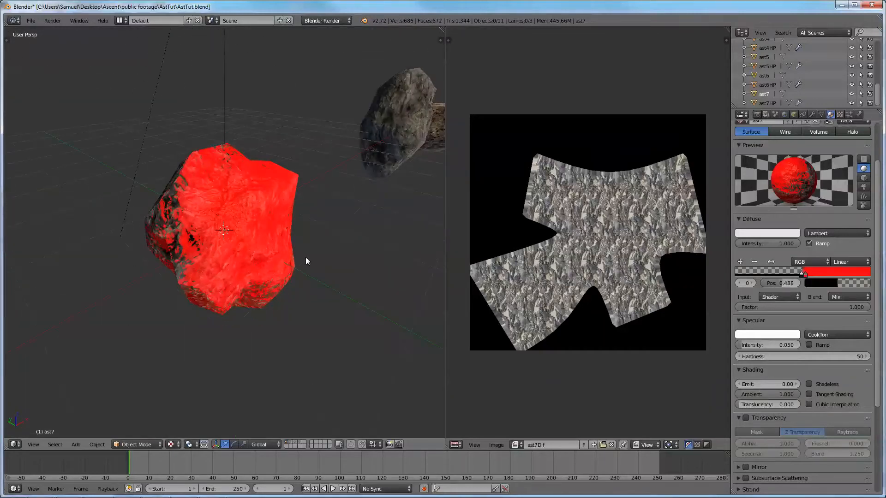
# Try Energy as the diffuse ramp's input and check the shading.
pyautogui.click(785, 296)
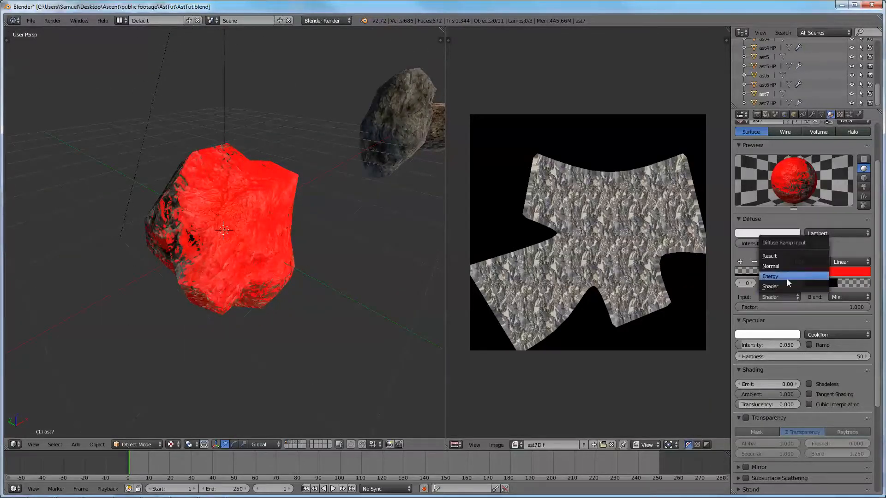
pyautogui.click(787, 277)
pyautogui.moveTo(225, 281); pyautogui.dragTo(246, 249, button='middle')
# Set the diffuse ramp's input to Normal and view the asteroid from several distances.
pyautogui.click(787, 297)
pyautogui.click(783, 267)
pyautogui.scroll(-2, 295, 261)
pyautogui.scroll(5, 308, 261)
pyautogui.moveTo(360, 234); pyautogui.dragTo(277, 249, button='middle')
pyautogui.scroll(-6, 130, 266)
# Move the transparent black stop to position 0.617 and inspect the red area on the asteroid.
pyautogui.moveTo(810, 276)
pyautogui.mouseDown()
pyautogui.moveTo(824, 272)
pyautogui.moveTo(799, 273)
pyautogui.moveTo(816, 276)
pyautogui.mouseUp()
pyautogui.moveTo(310, 245); pyautogui.dragTo(186, 254, button='middle')
pyautogui.scroll(4, 282, 238)
pyautogui.scroll(-3, 279, 249)
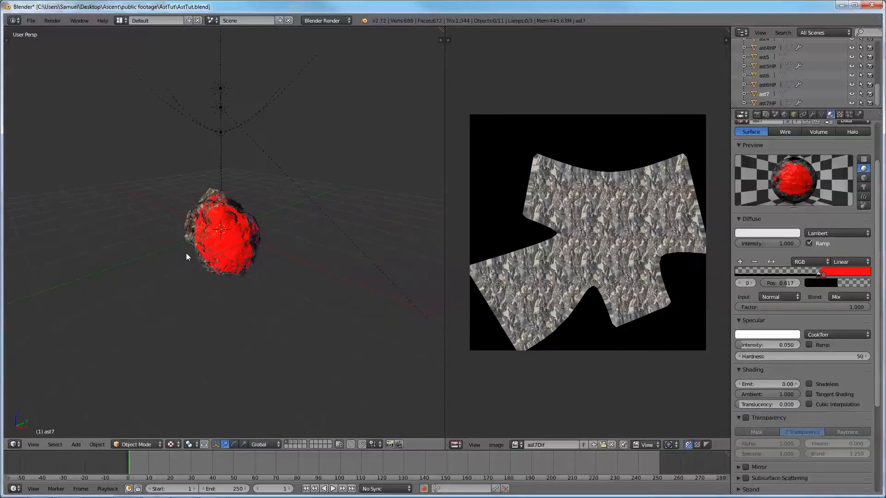
pyautogui.scroll(5, 238, 269)
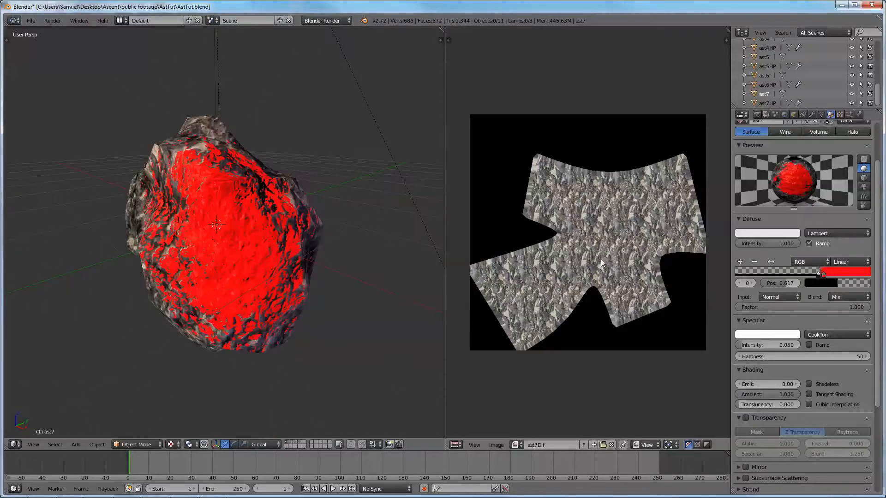
# Move the red stop to position 0.000 and set the transparent black stop's position to 0.65.
pyautogui.click(824, 275)
pyautogui.moveTo(823, 273); pyautogui.dragTo(728, 281)
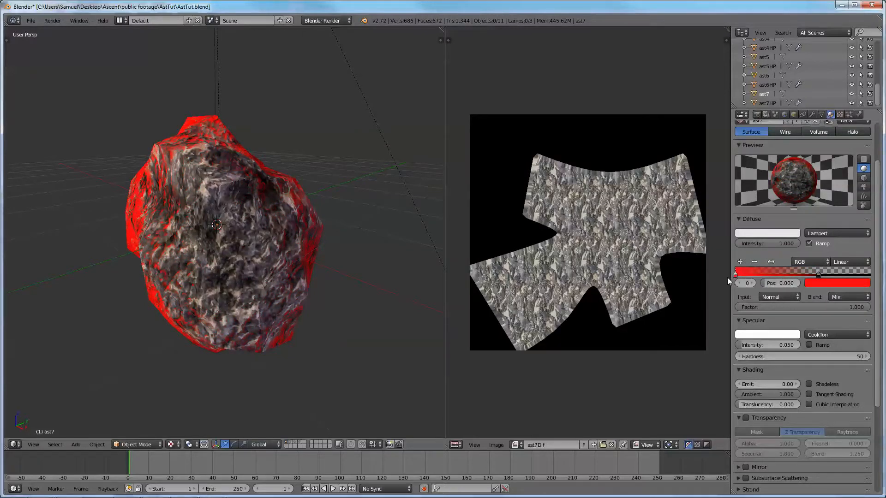
pyautogui.click(816, 274)
pyautogui.scroll(-3, 196, 290)
pyautogui.moveTo(196, 286); pyautogui.dragTo(248, 268, button='middle')
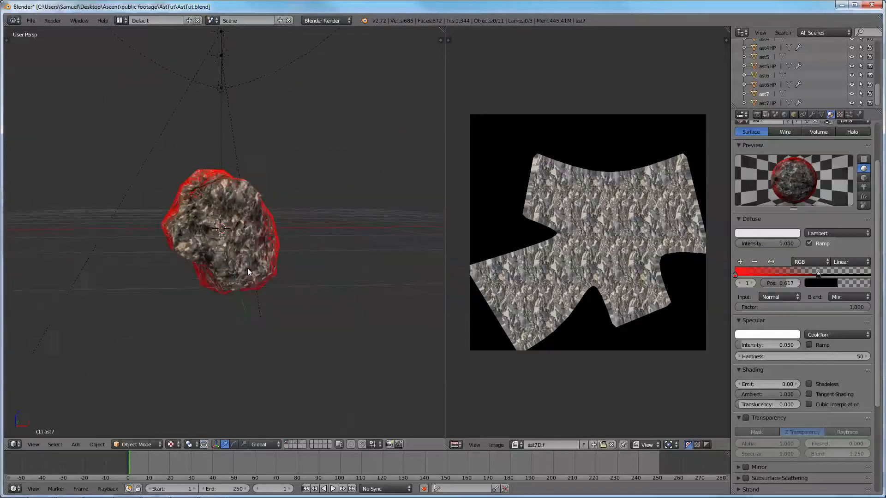
pyautogui.scroll(4, 326, 203)
pyautogui.scroll(2, 325, 203)
pyautogui.click(779, 283)
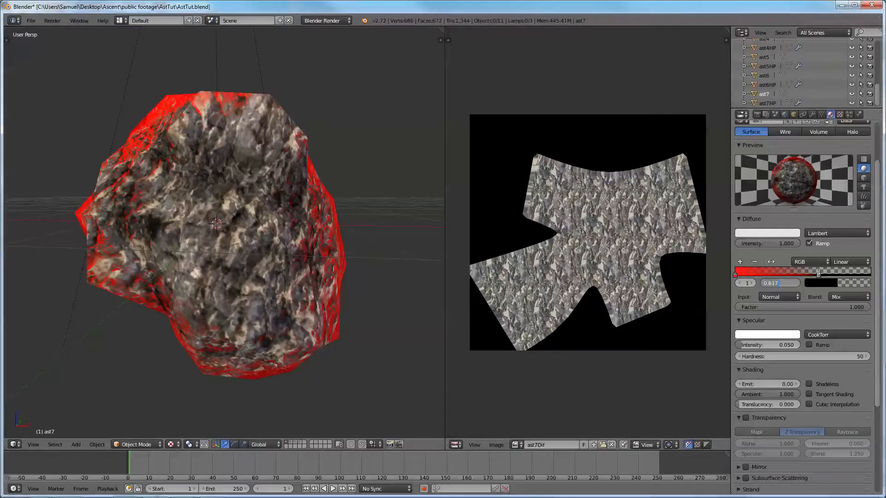
pyautogui.write('0.65')
pyautogui.press('Return')
# Turn the red stop at position 0.000 white by setting green and blue to 1, and check the asteroid's edges.
pyautogui.click(737, 276)
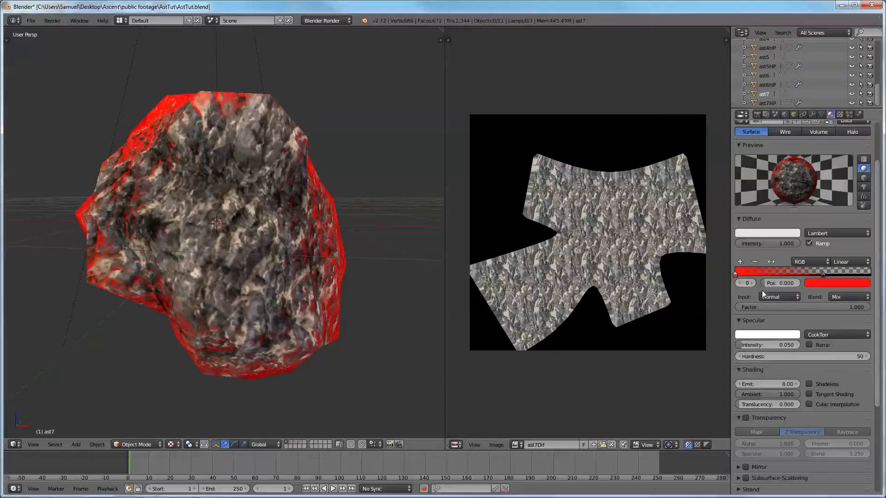
pyautogui.click(805, 283)
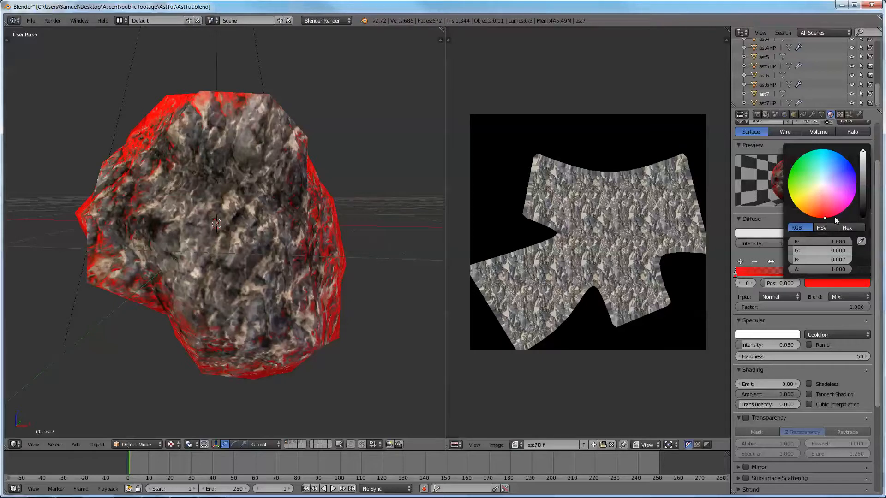
pyautogui.click(832, 252)
pyautogui.write('1')
pyautogui.press('Return')
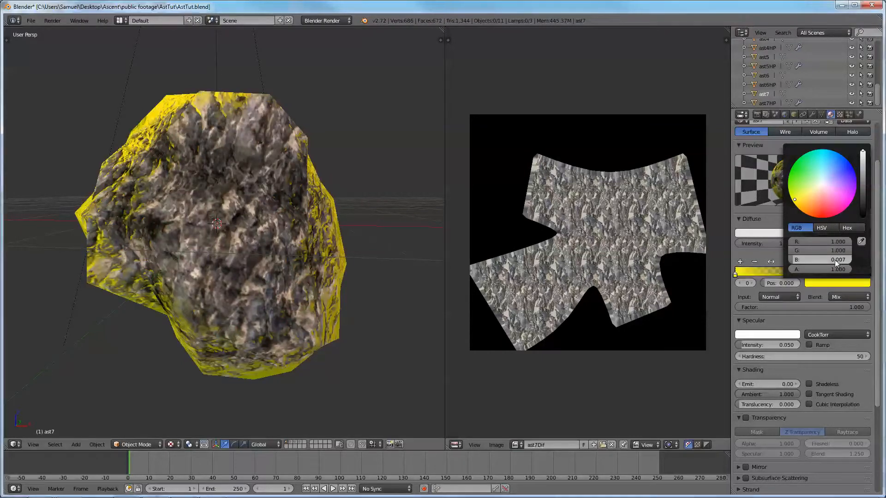
pyautogui.click(828, 261)
pyautogui.press('Return')
pyautogui.moveTo(230, 245); pyautogui.dragTo(291, 255, button='middle')
pyautogui.scroll(-4, 374, 259)
pyautogui.scroll(4, 206, 250)
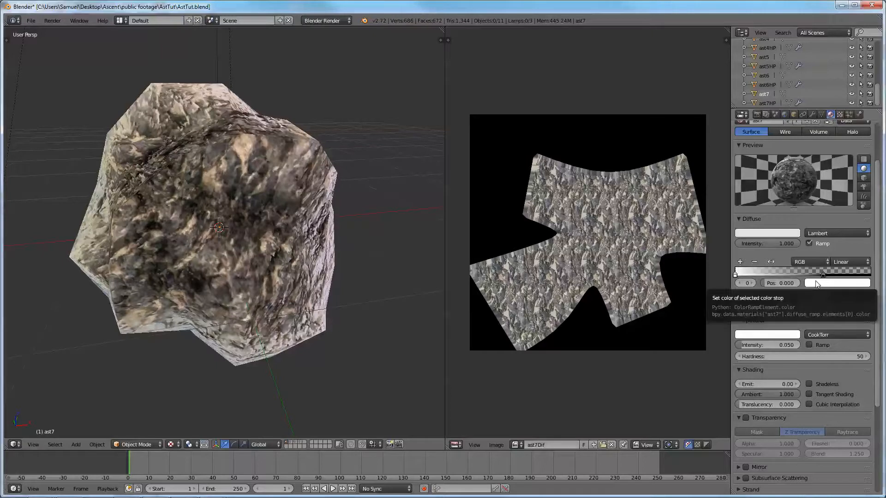
# Tint the ramp stop at position 0.000 yellowish and darken it strongly to a dark olive tone.
pyautogui.click(816, 284)
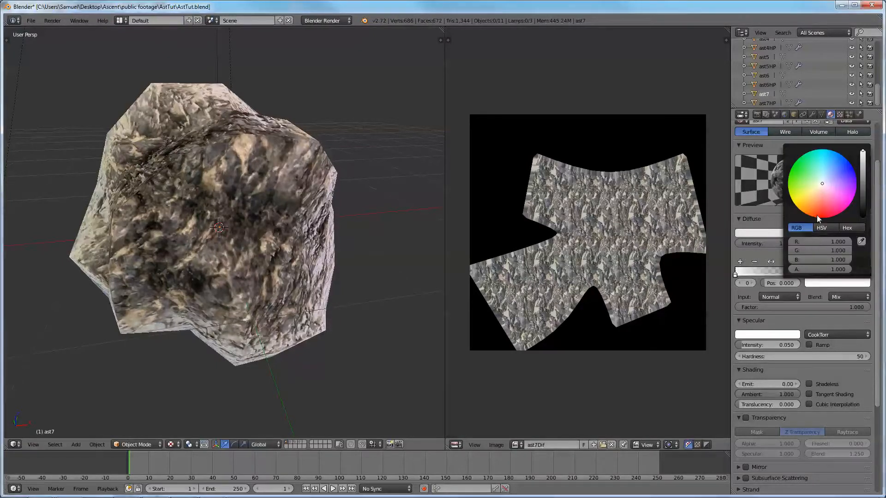
pyautogui.moveTo(822, 184); pyautogui.dragTo(820, 184)
pyautogui.moveTo(838, 260); pyautogui.dragTo(824, 259)
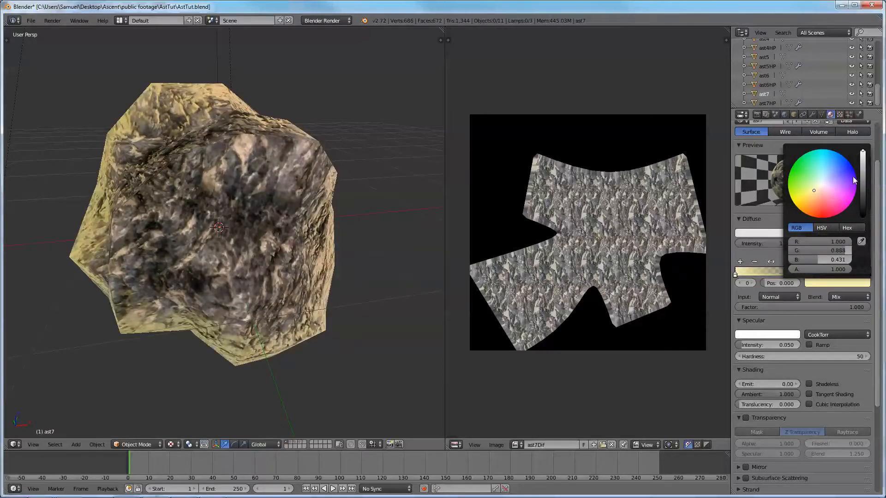
pyautogui.moveTo(862, 151); pyautogui.dragTo(851, 197)
pyautogui.scroll(-4, 185, 245)
pyautogui.moveTo(185, 246); pyautogui.dragTo(244, 198, button='middle')
# Lighten the dark olive ramp stop to a muted brown with a red value of about 0.138.
pyautogui.click(817, 283)
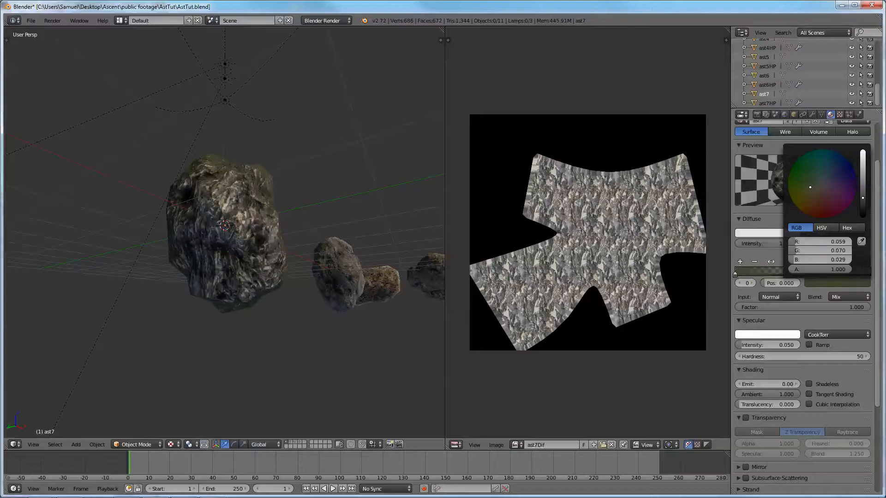
pyautogui.moveTo(864, 187); pyautogui.dragTo(864, 187)
pyautogui.moveTo(419, 278); pyautogui.dragTo(287, 284, button='middle')
pyautogui.scroll(2, 288, 284)
pyautogui.click(824, 282)
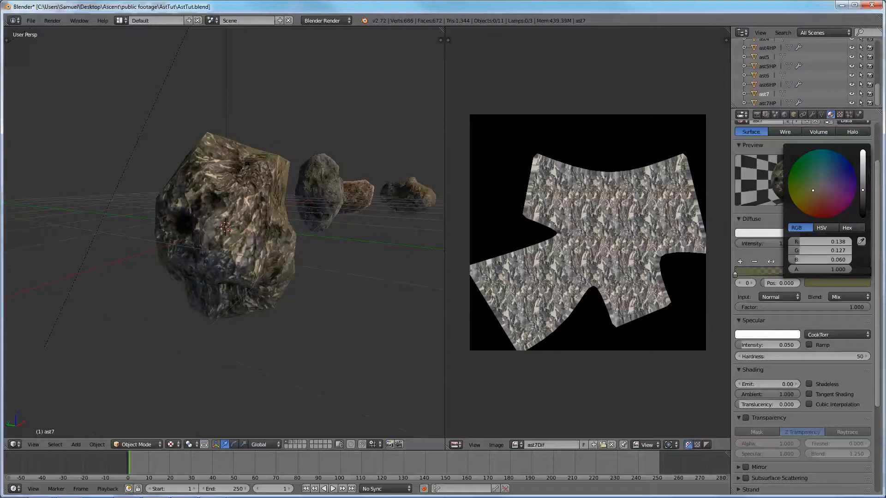
# Examine the brown edge tint on ast7 from close up and from a distance.
pyautogui.moveTo(264, 279); pyautogui.dragTo(355, 275, button='middle')
pyautogui.moveTo(391, 254); pyautogui.dragTo(268, 216, button='middle')
pyautogui.scroll(5, 176, 249)
pyautogui.scroll(-5, 179, 252)
pyautogui.scroll(5, 243, 231)
pyautogui.scroll(-4, 242, 231)
pyautogui.scroll(-3, 268, 216)
pyautogui.scroll(3, 264, 235)
pyautogui.scroll(6, 264, 235)
pyautogui.scroll(-5, 255, 264)
# Check the diffuse ramp of ast6 for comparison, reselect ast7 and inspect it from several angles.
pyautogui.rightClick(427, 157)
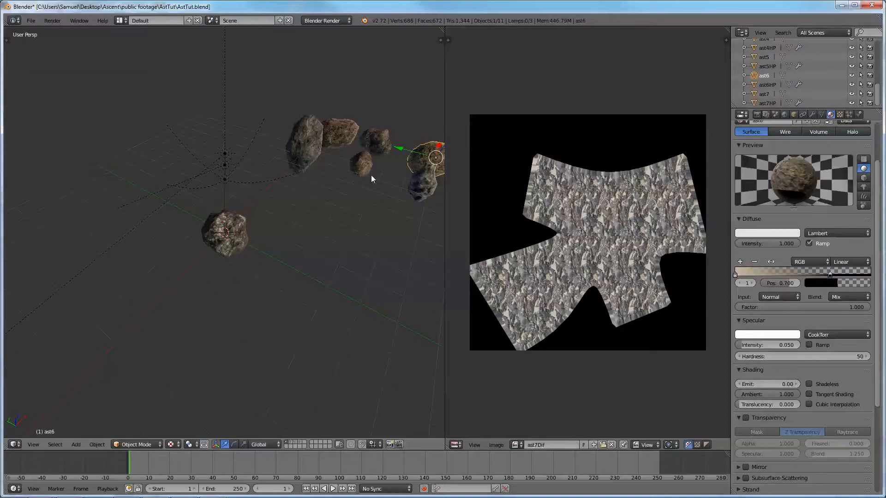
pyautogui.rightClick(217, 239)
pyautogui.scroll(5, 227, 265)
pyautogui.moveTo(228, 264); pyautogui.dragTo(258, 203, button='middle')
pyautogui.scroll(-4, 292, 271)
pyautogui.scroll(4, 210, 251)
pyautogui.scroll(-2, 280, 256)
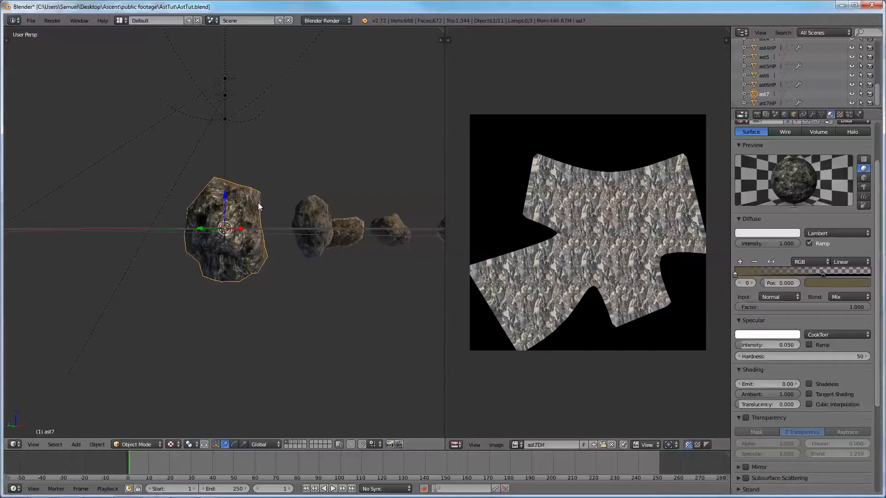
pyautogui.scroll(5, 258, 206)
pyautogui.moveTo(259, 206); pyautogui.dragTo(451, 227, button='middle')
# Shift the color of ast7's ramp stop at position 0.000 to a less saturated gray-brown.
pyautogui.click(813, 283)
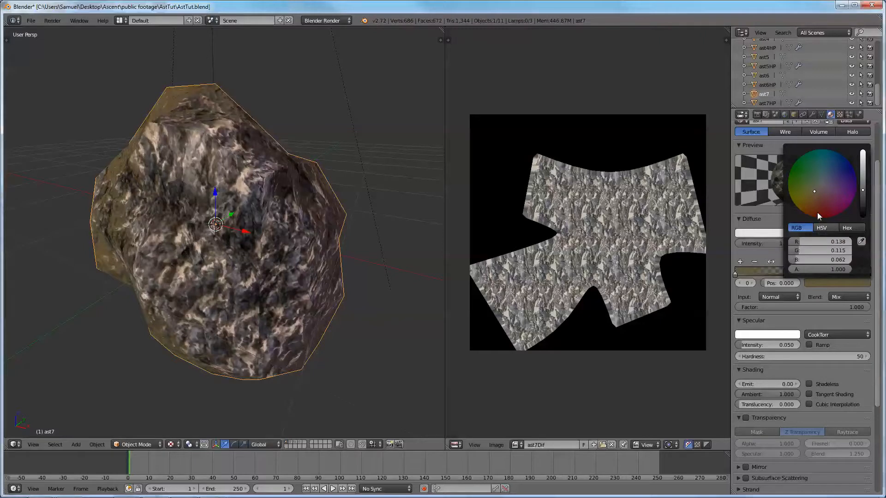
pyautogui.moveTo(814, 192); pyautogui.dragTo(820, 186)
pyautogui.scroll(-1, 221, 249)
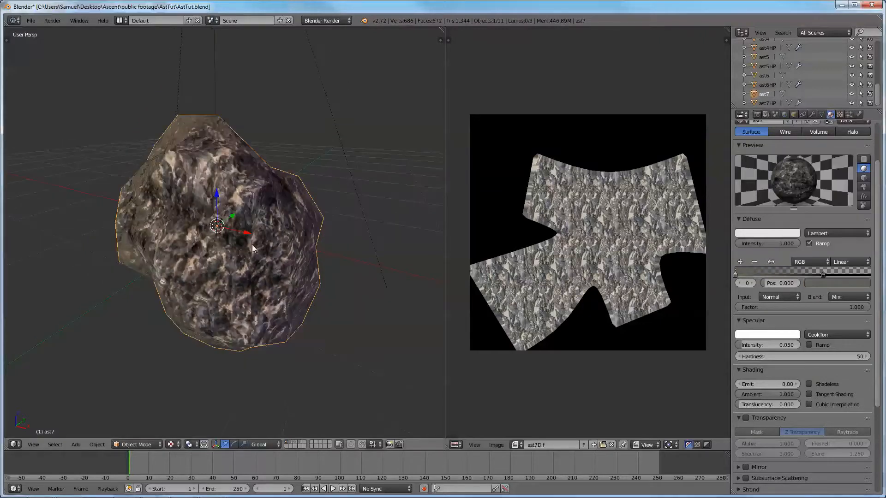
# Darken the gray-brown ramp stop to black and view the asteroid from another side.
pyautogui.click(832, 283)
pyautogui.moveTo(863, 207); pyautogui.dragTo(862, 219)
pyautogui.scroll(-1, 320, 244)
pyautogui.moveTo(320, 245); pyautogui.dragTo(436, 219, button='middle')
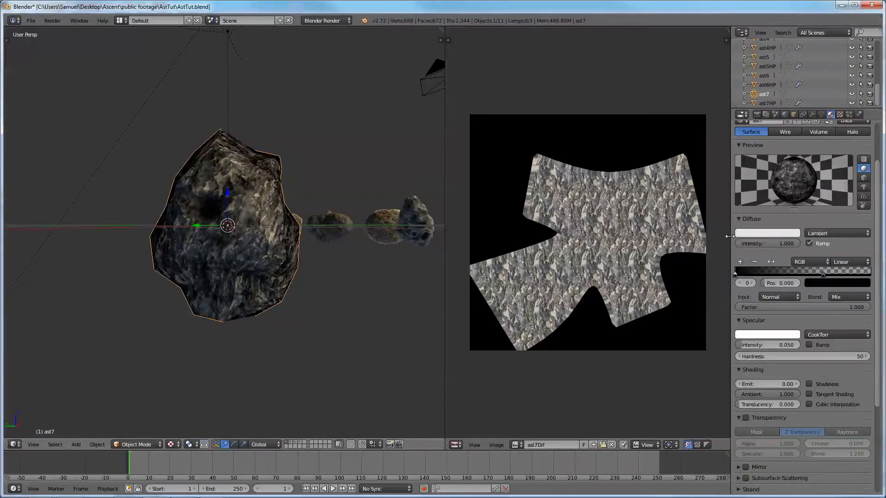
# Set the ramp stop's brightness to give about RGB 0.173, 0.161, 0.137, and deselect the asteroid.
pyautogui.click(852, 282)
pyautogui.moveTo(861, 179)
pyautogui.mouseDown()
pyautogui.moveTo(862, 168)
pyautogui.moveTo(862, 185)
pyautogui.mouseUp()
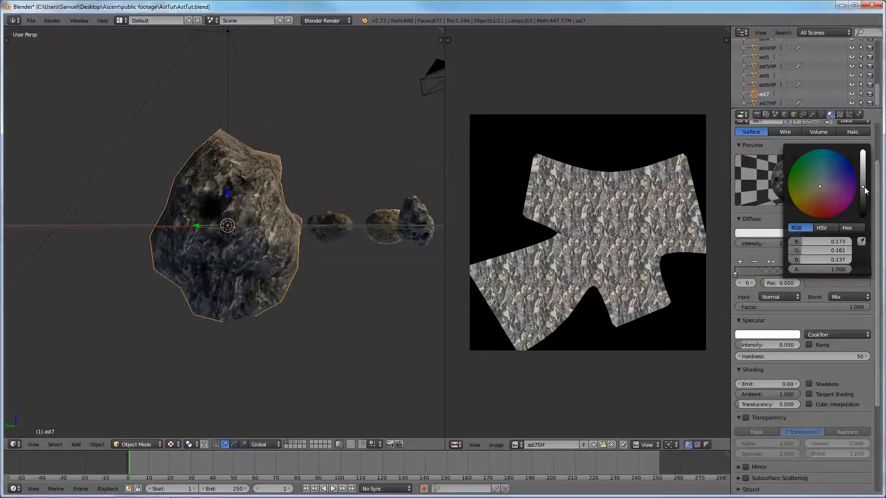
pyautogui.moveTo(214, 259); pyautogui.dragTo(284, 223, button='middle')
pyautogui.scroll(-2, 162, 297)
pyautogui.press('a')
pyautogui.scroll(3, 227, 296)
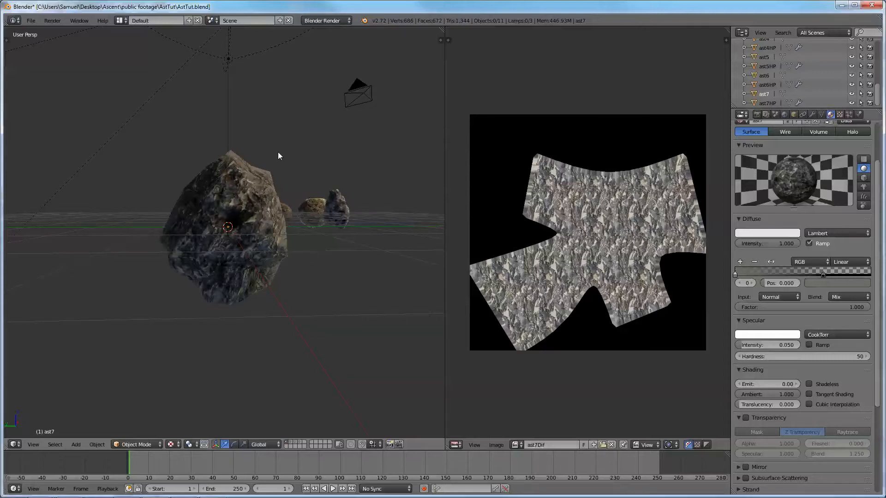
# Examine the finished ast7 from all sides, near and far, and compare it with the other asteroids.
pyautogui.scroll(-2, 277, 151)
pyautogui.moveTo(232, 242); pyautogui.dragTo(162, 258, button='middle')
pyautogui.scroll(-2, 162, 258)
pyautogui.moveTo(216, 268); pyautogui.dragTo(234, 266, button='middle')
pyautogui.scroll(6, 234, 267)
pyautogui.scroll(-6, 234, 266)
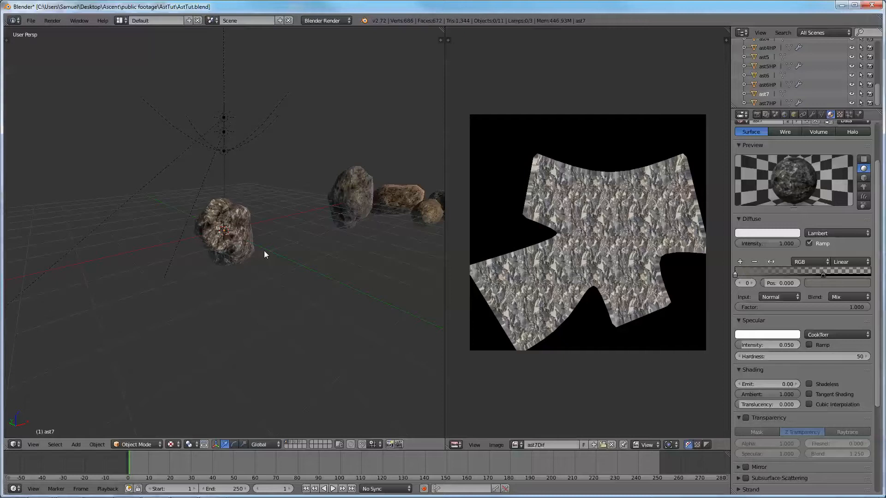
pyautogui.scroll(3, 253, 269)
pyautogui.moveTo(253, 269)
pyautogui.mouseDown(button='middle')
pyautogui.moveTo(329, 273)
pyautogui.moveTo(289, 292)
pyautogui.moveTo(220, 199)
pyautogui.moveTo(221, 251)
pyautogui.moveTo(95, 266)
pyautogui.moveTo(317, 247)
pyautogui.moveTo(327, 258)
pyautogui.moveTo(305, 291)
pyautogui.moveTo(239, 269)
pyautogui.mouseUp(button='middle')
pyautogui.scroll(-4, 329, 276)
pyautogui.scroll(10, 239, 268)
pyautogui.scroll(-4, 320, 290)
pyautogui.moveTo(142, 306); pyautogui.dragTo(264, 295, button='middle')
pyautogui.scroll(-4, 264, 295)
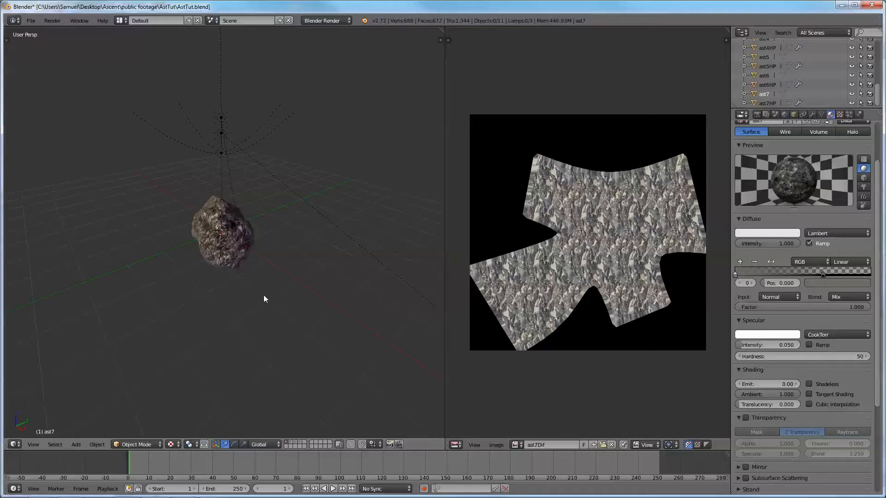
pyautogui.moveTo(264, 295); pyautogui.dragTo(298, 283, button='middle')
pyautogui.scroll(5, 234, 277)
pyautogui.scroll(-8, 311, 277)
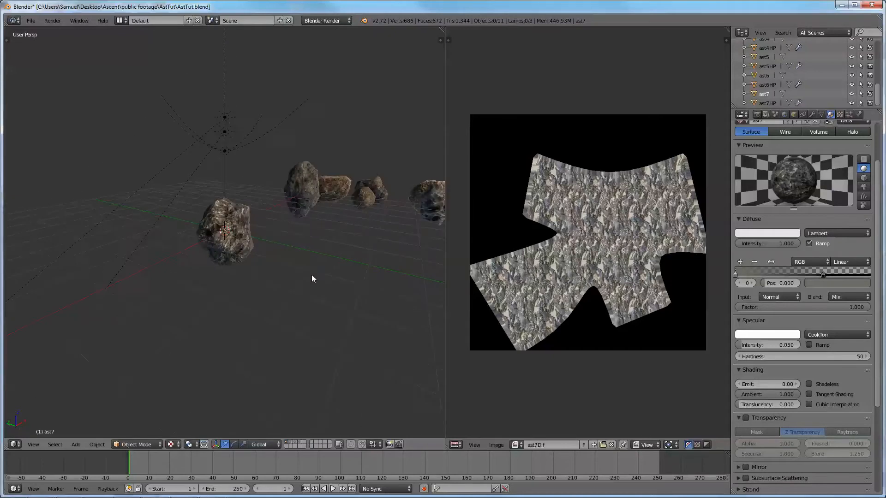
pyautogui.moveTo(308, 272)
pyautogui.mouseDown(button='middle')
pyautogui.moveTo(302, 316)
pyautogui.moveTo(297, 273)
pyautogui.mouseUp(button='middle')
pyautogui.scroll(4, 300, 311)
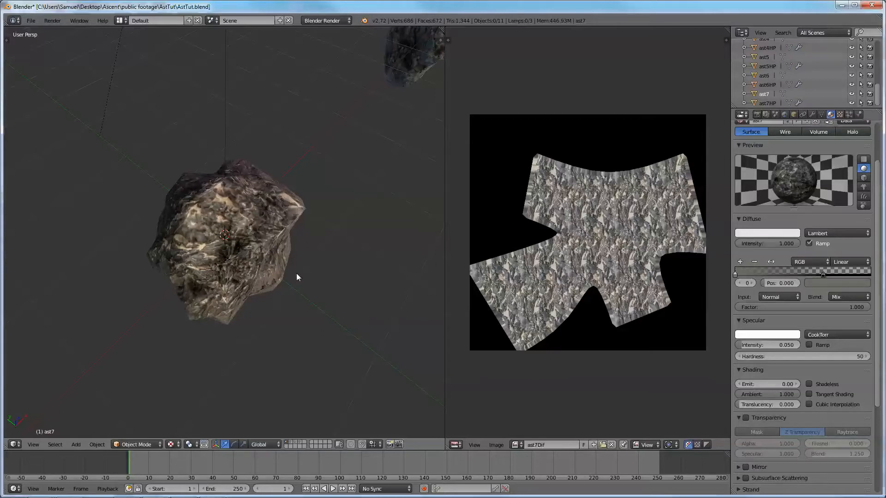
pyautogui.moveTo(294, 291); pyautogui.dragTo(258, 262, button='middle')
pyautogui.scroll(-4, 250, 267)
pyautogui.scroll(5, 211, 283)
pyautogui.scroll(-3, 126, 303)
pyautogui.scroll(5, 264, 309)
pyautogui.scroll(-5, 264, 309)
pyautogui.scroll(4, 184, 274)
pyautogui.scroll(-4, 260, 281)
pyautogui.moveTo(261, 300); pyautogui.dragTo(270, 318, button='middle')
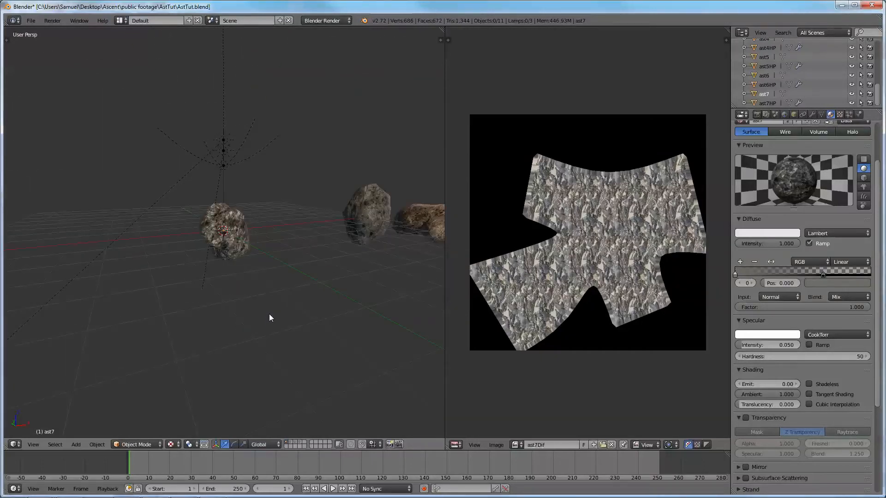